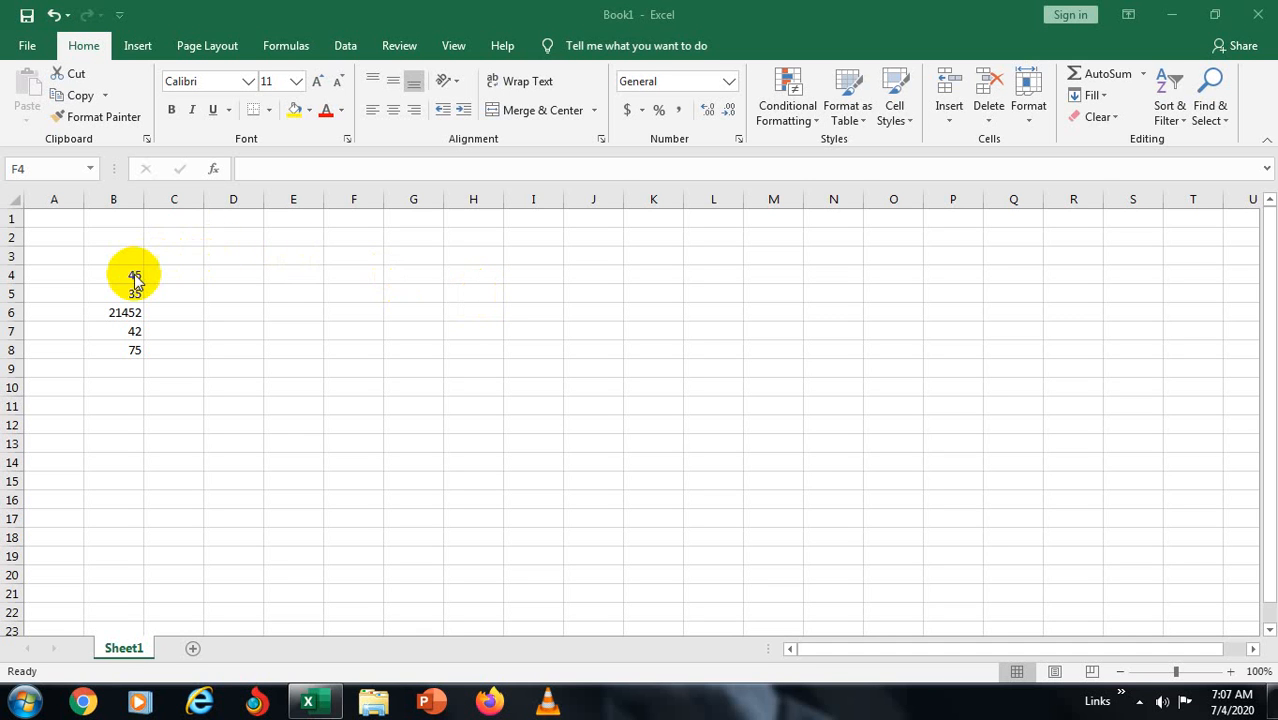
- Enter a SUM formula in cell F4 that adds the numbers in B4:B8
click(340, 270)
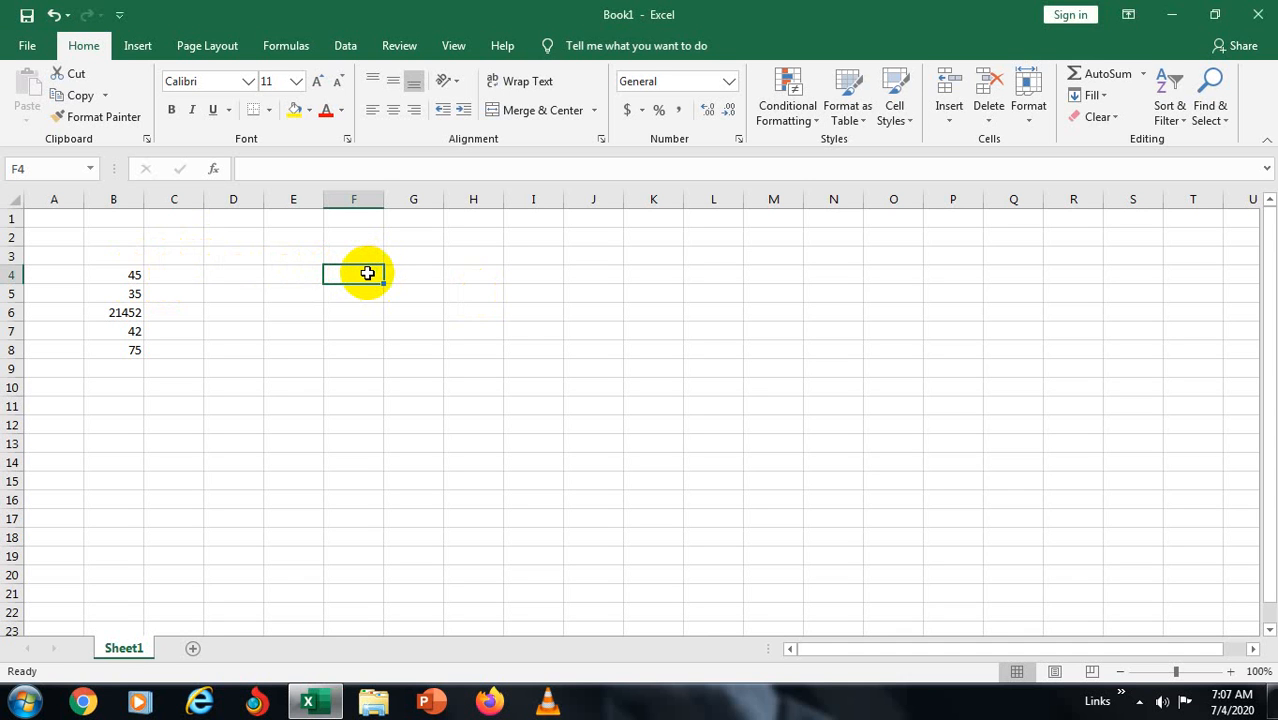
text(=)
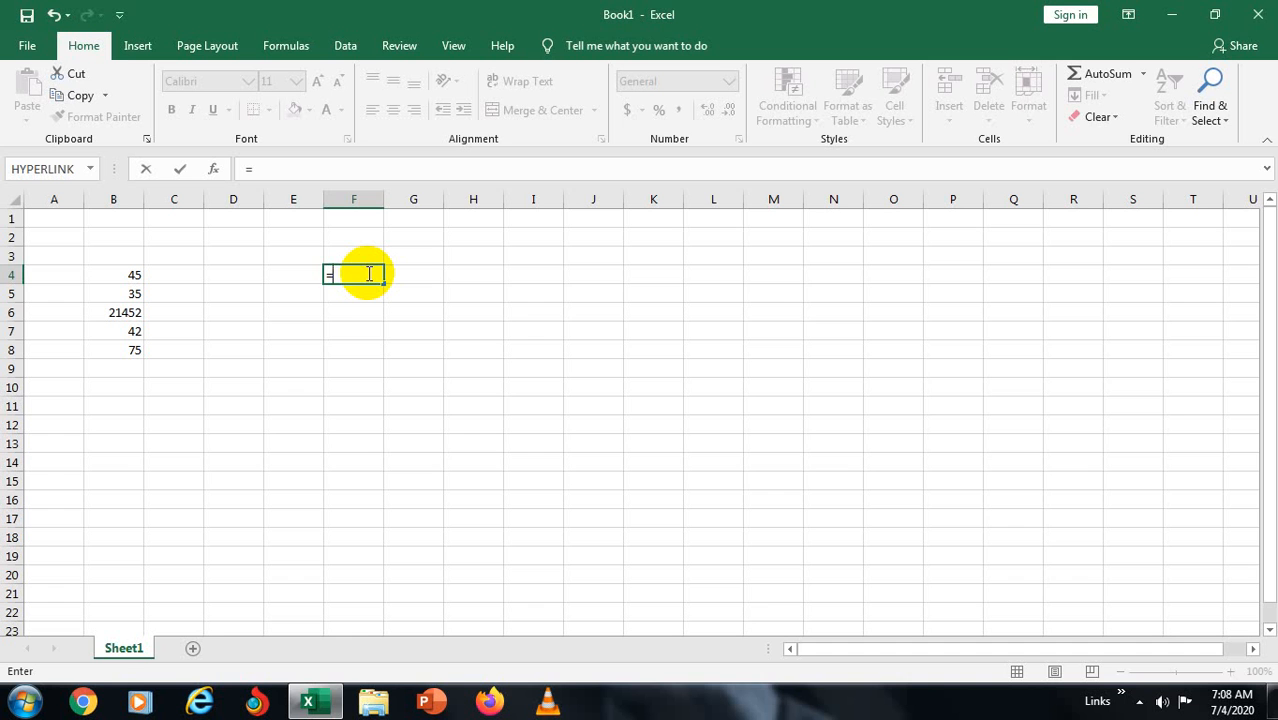
text(s)
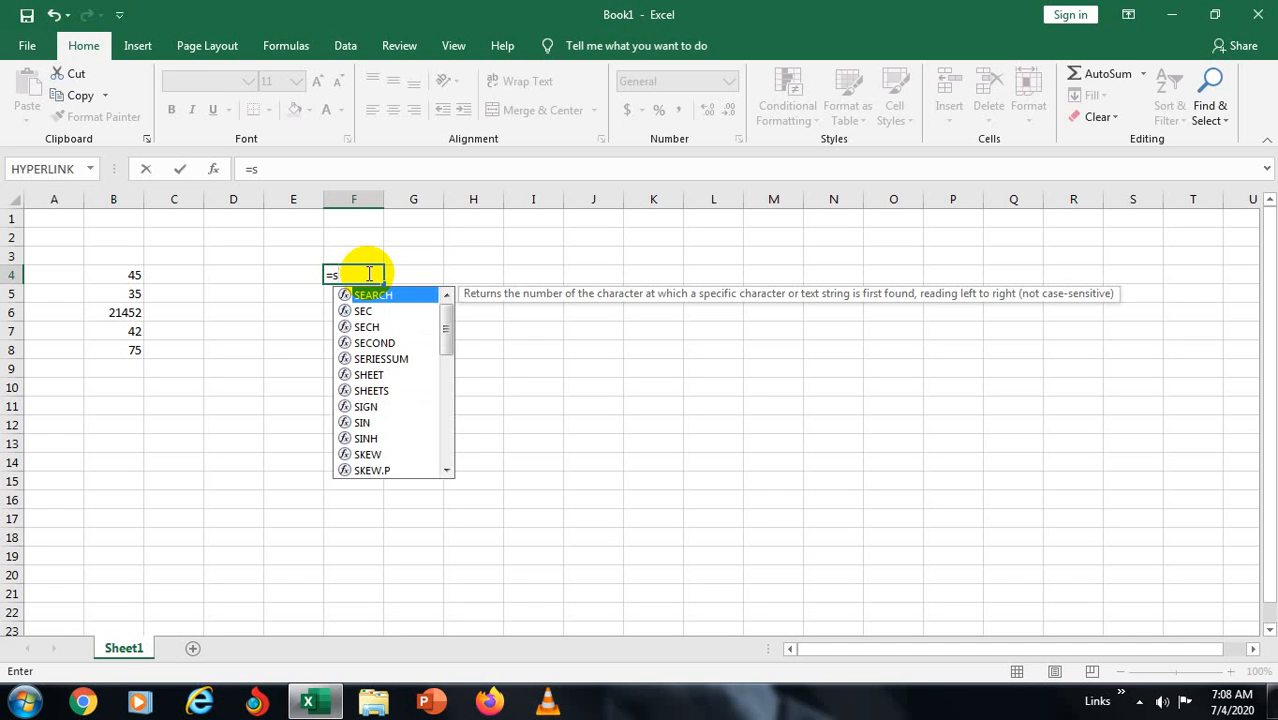
text(um)
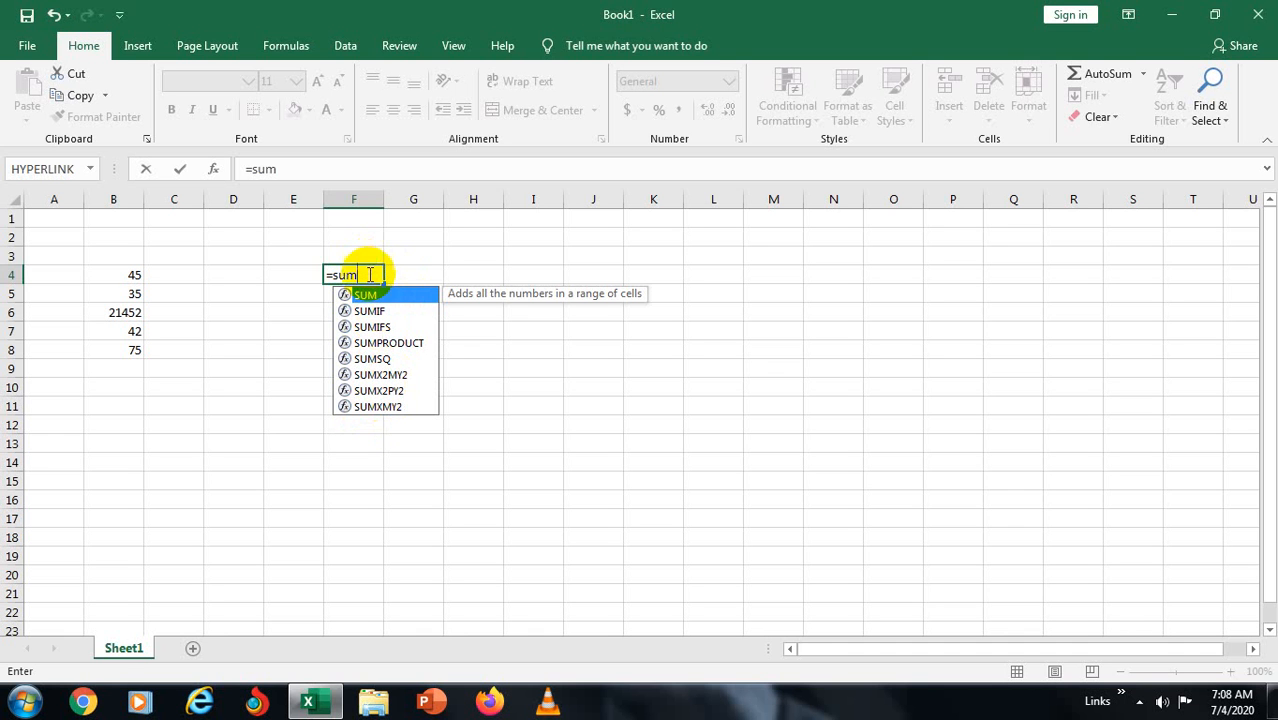
double_click(366, 295)
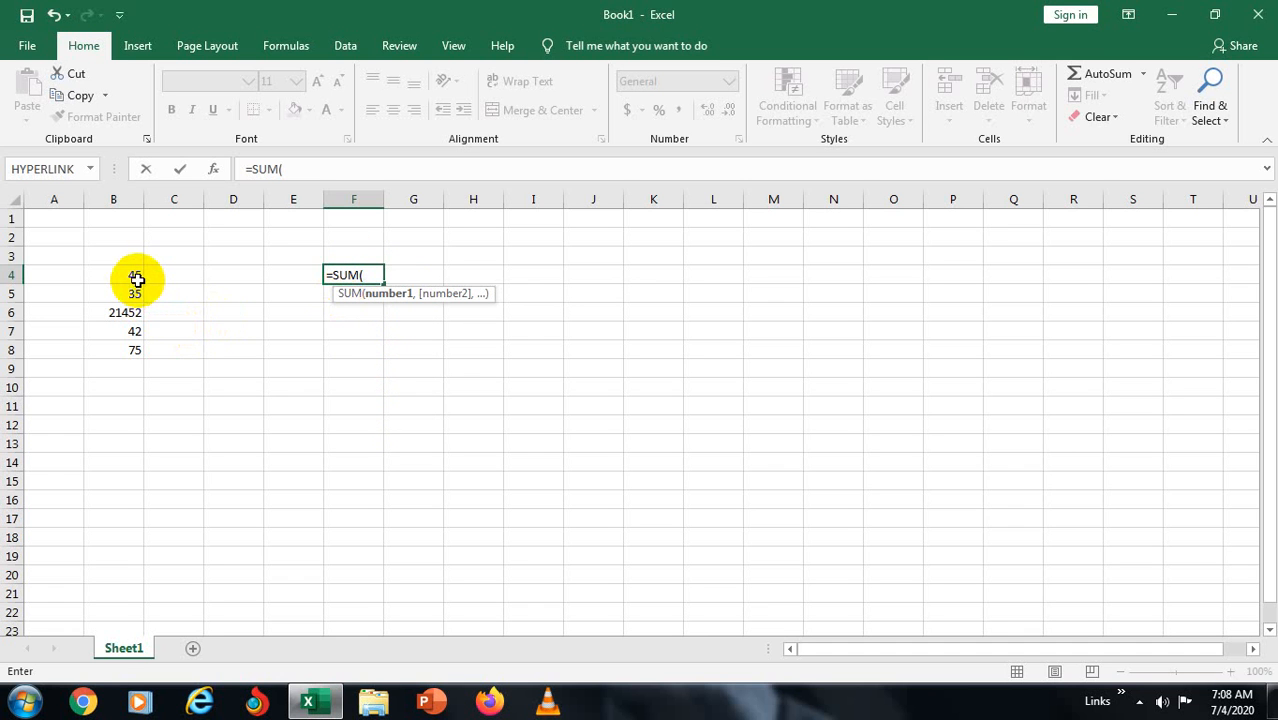
drag(135, 277, 135, 353)
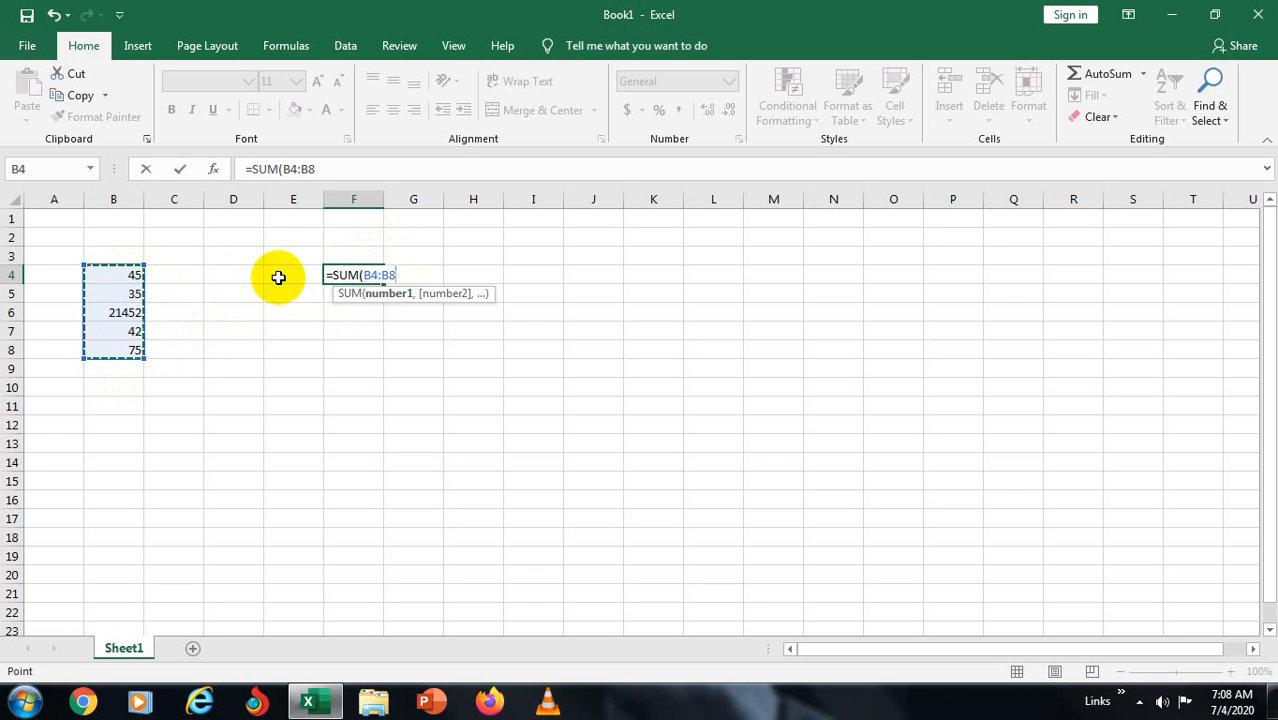
text())
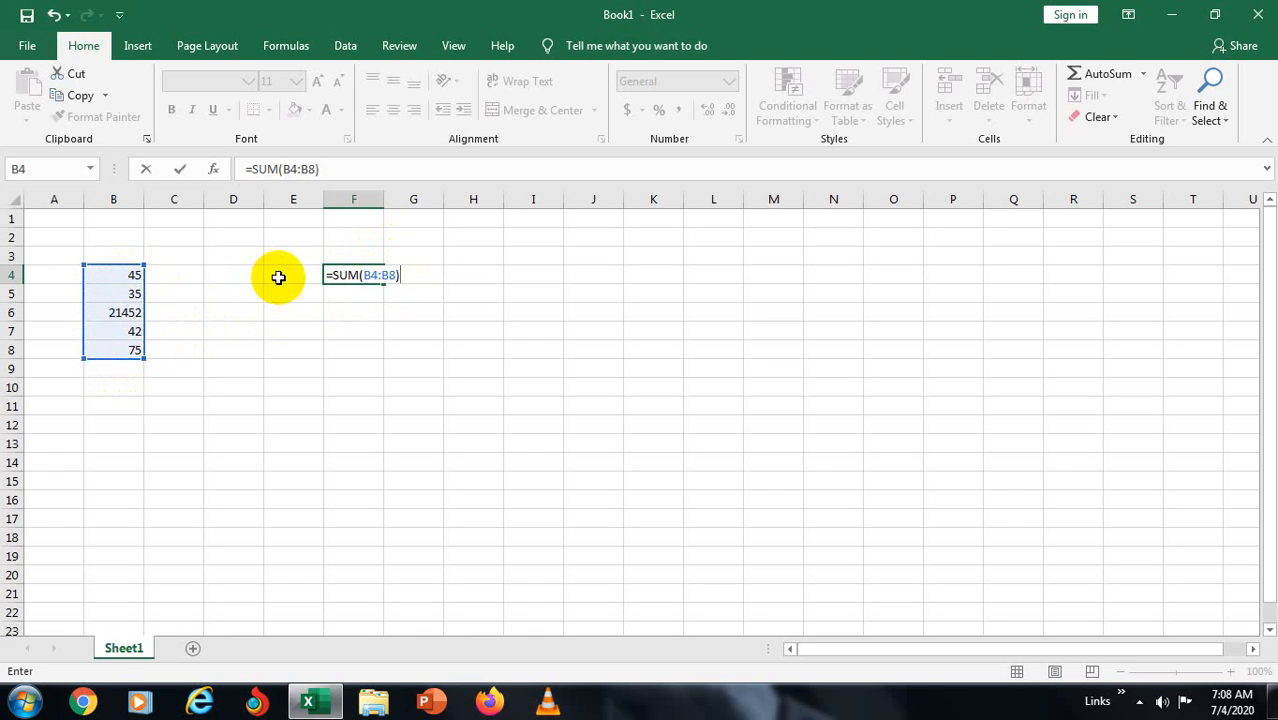
key(Return)
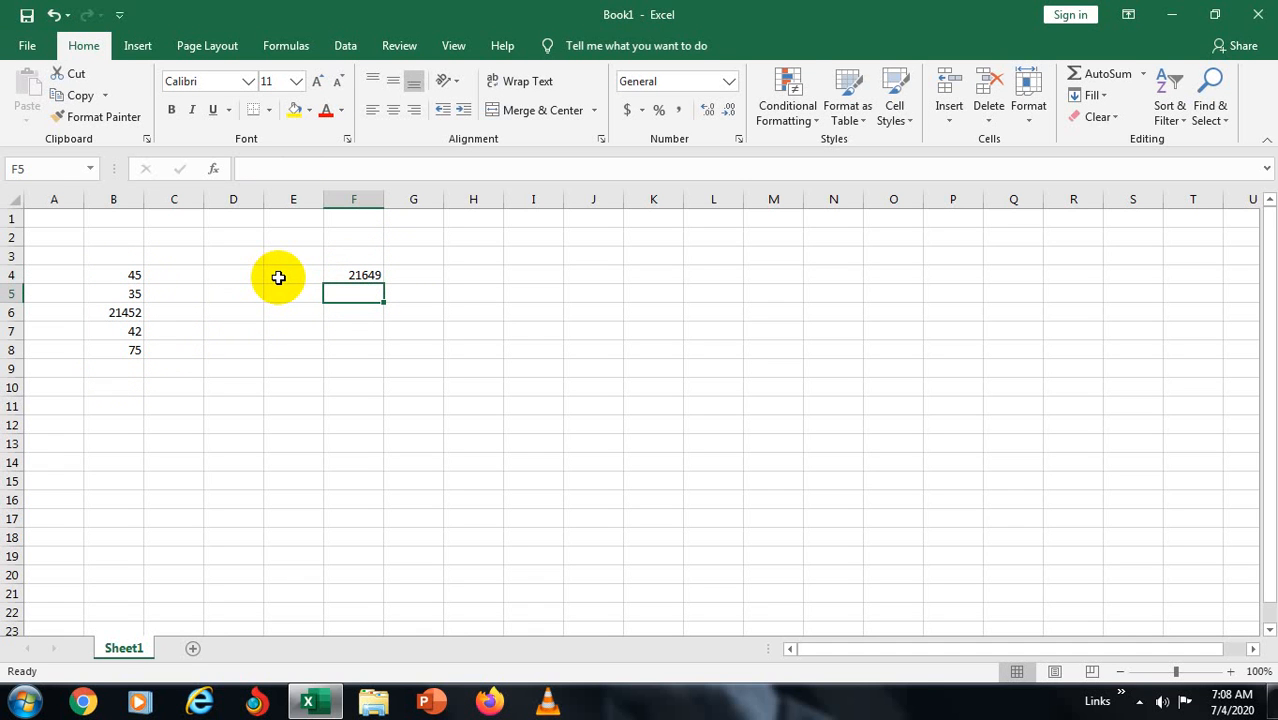
click(350, 276)
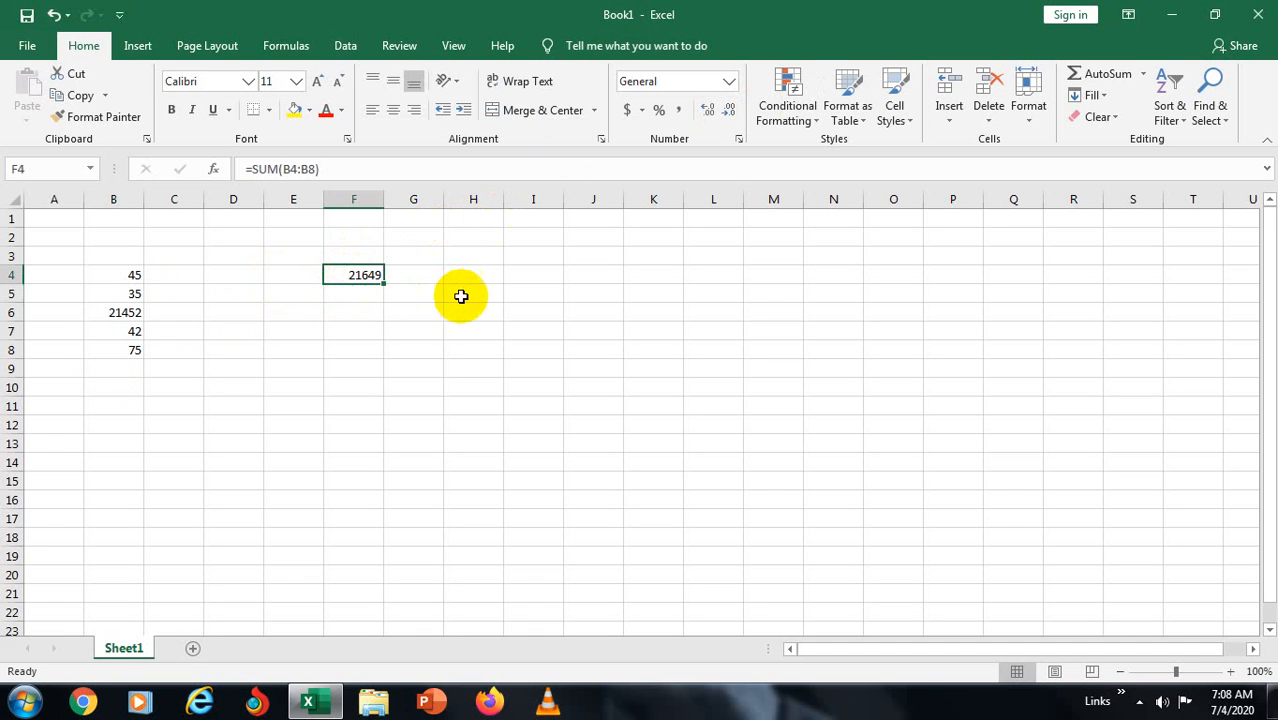
- Label the total by entering "sum" in cell E4
click(278, 272)
text(s)
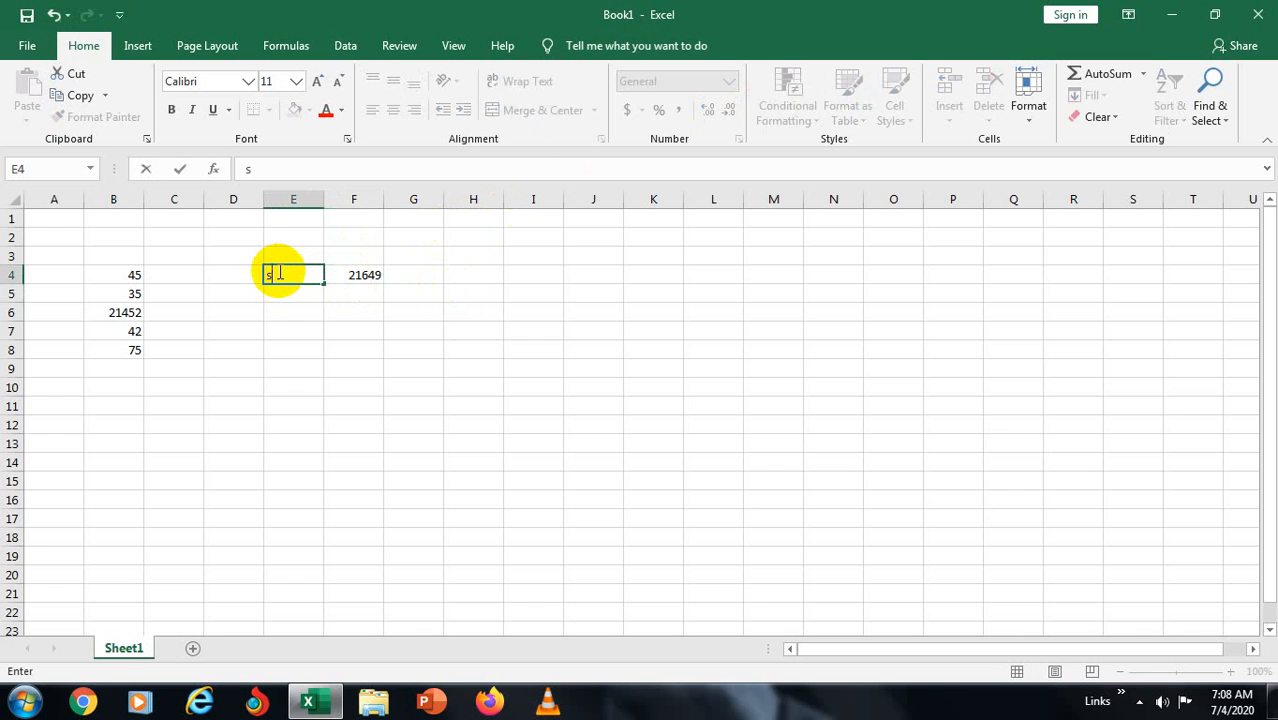
text(um)
key(Return)
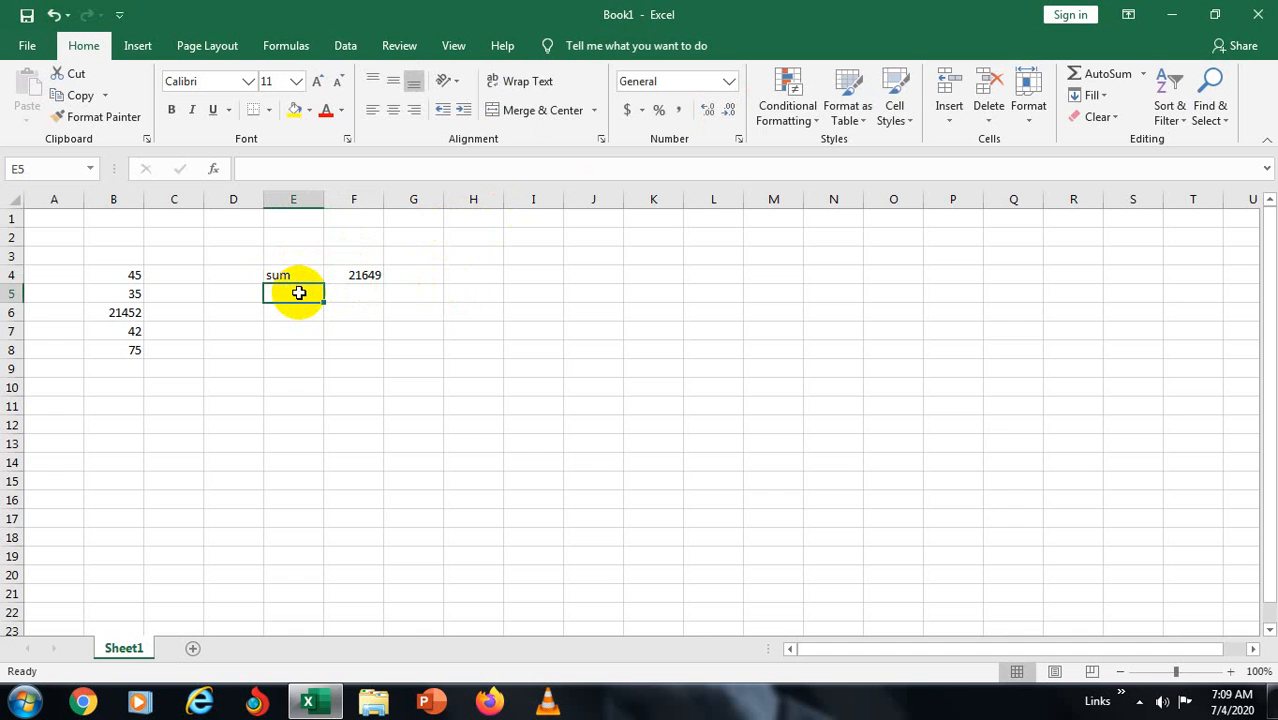
- Enter the label "subtraction" in cell E5 and autofit column E to its text
text(subtrac)
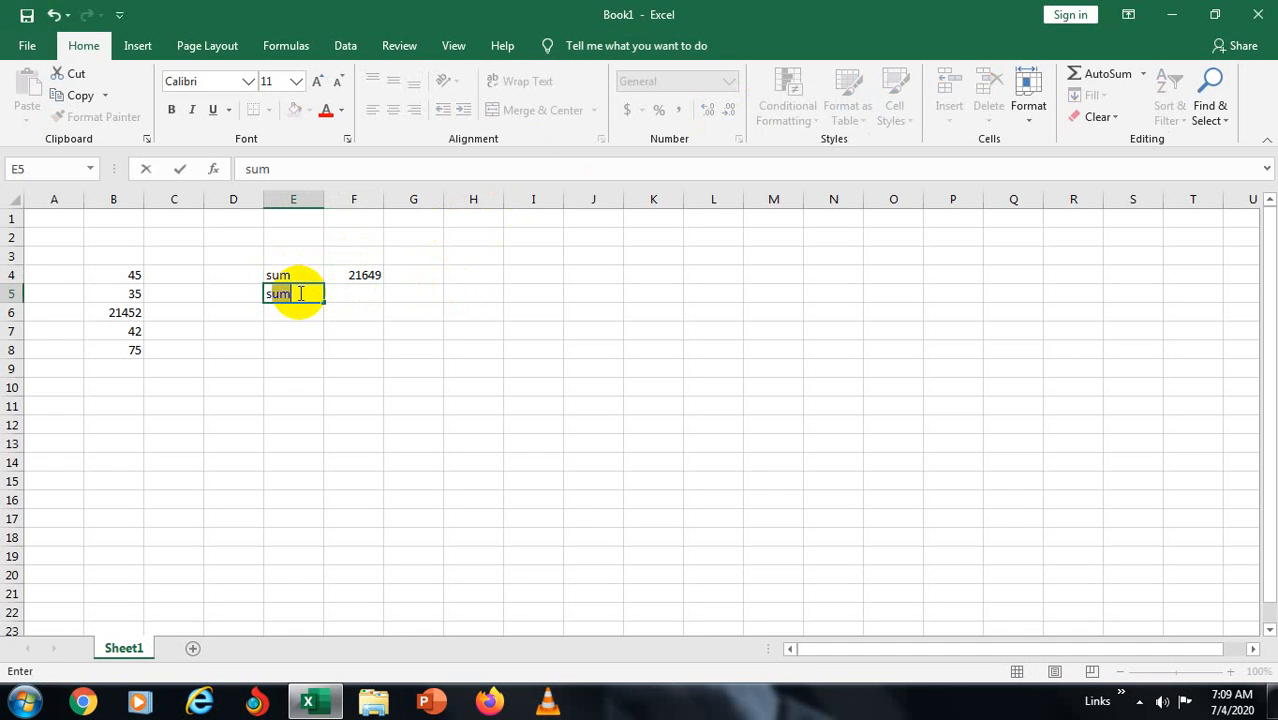
text(tion)
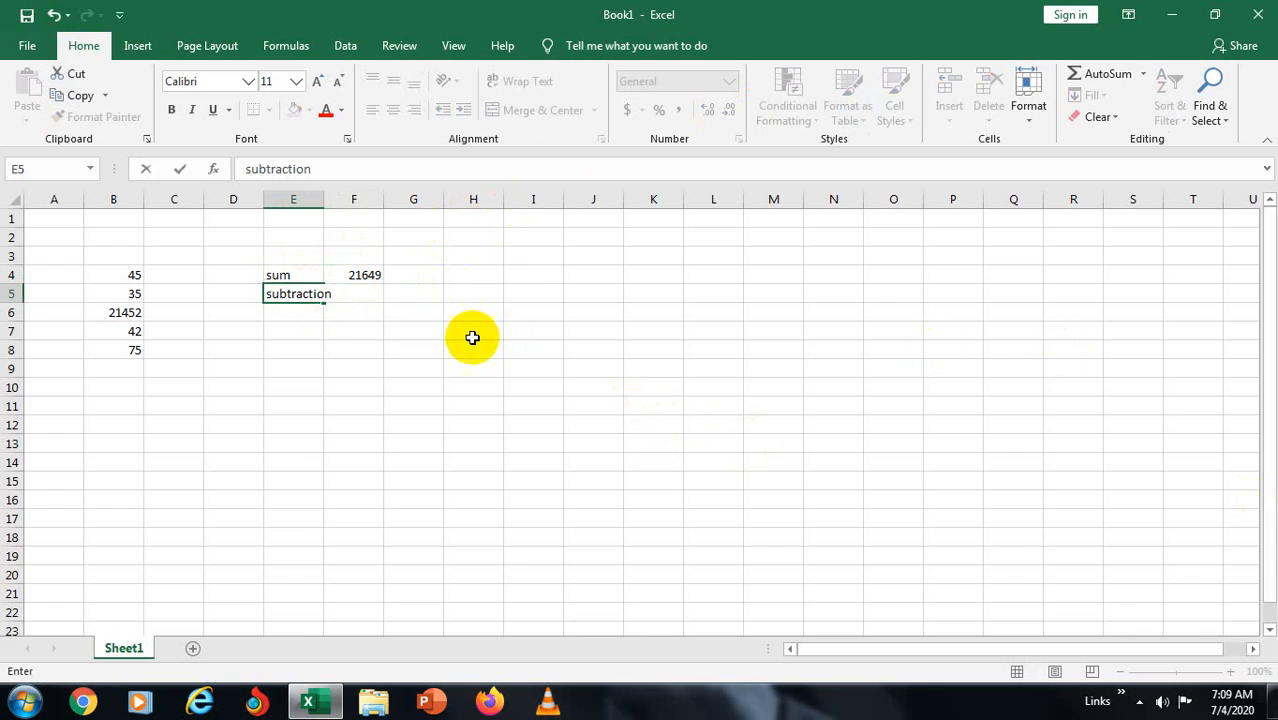
double_click(325, 198)
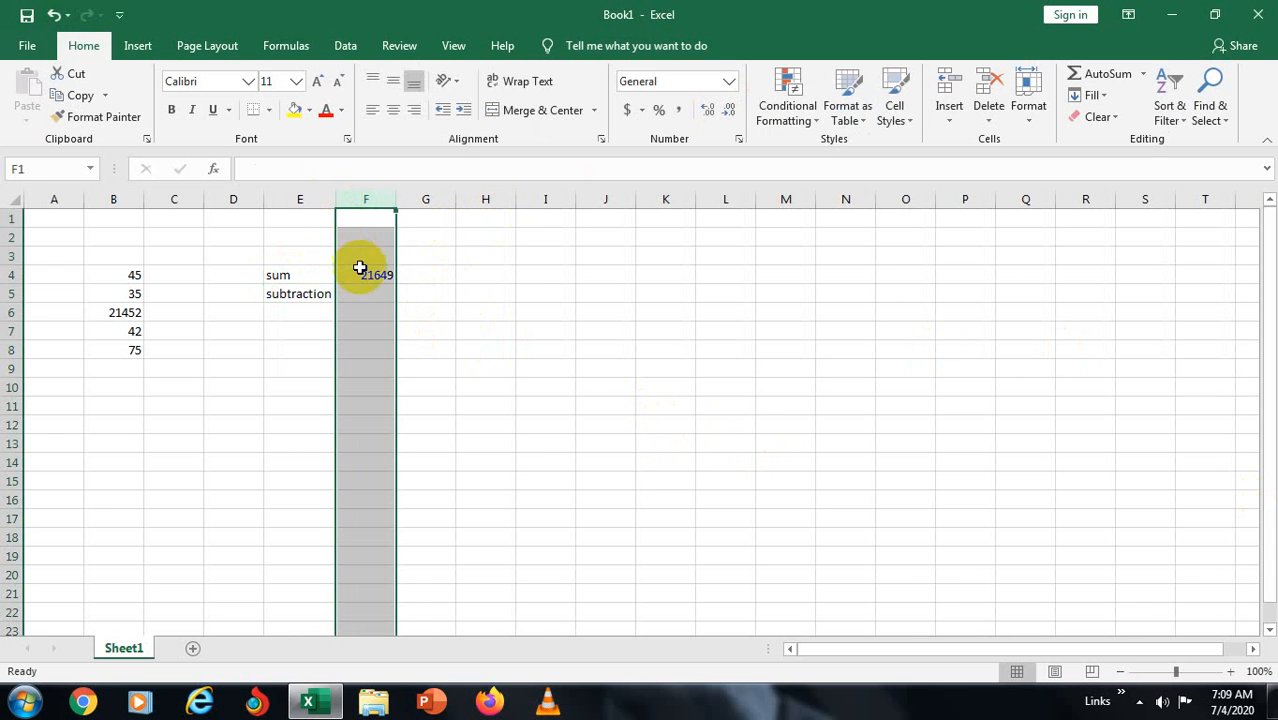
- Capitalize the first letters of the labels in E4 and E5 so they read "Sum" and "Subtraction"
click(268, 272)
double_click(283, 273)
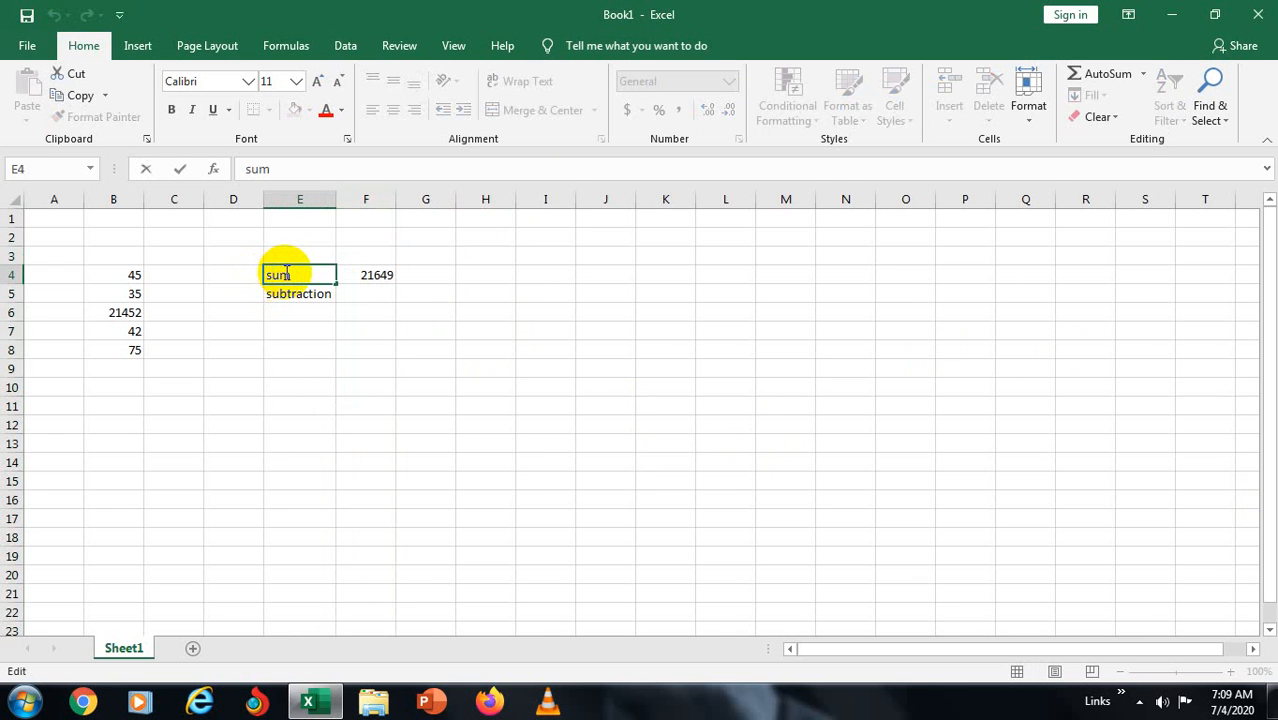
key(BackSpace)
text(S)
double_click(273, 293)
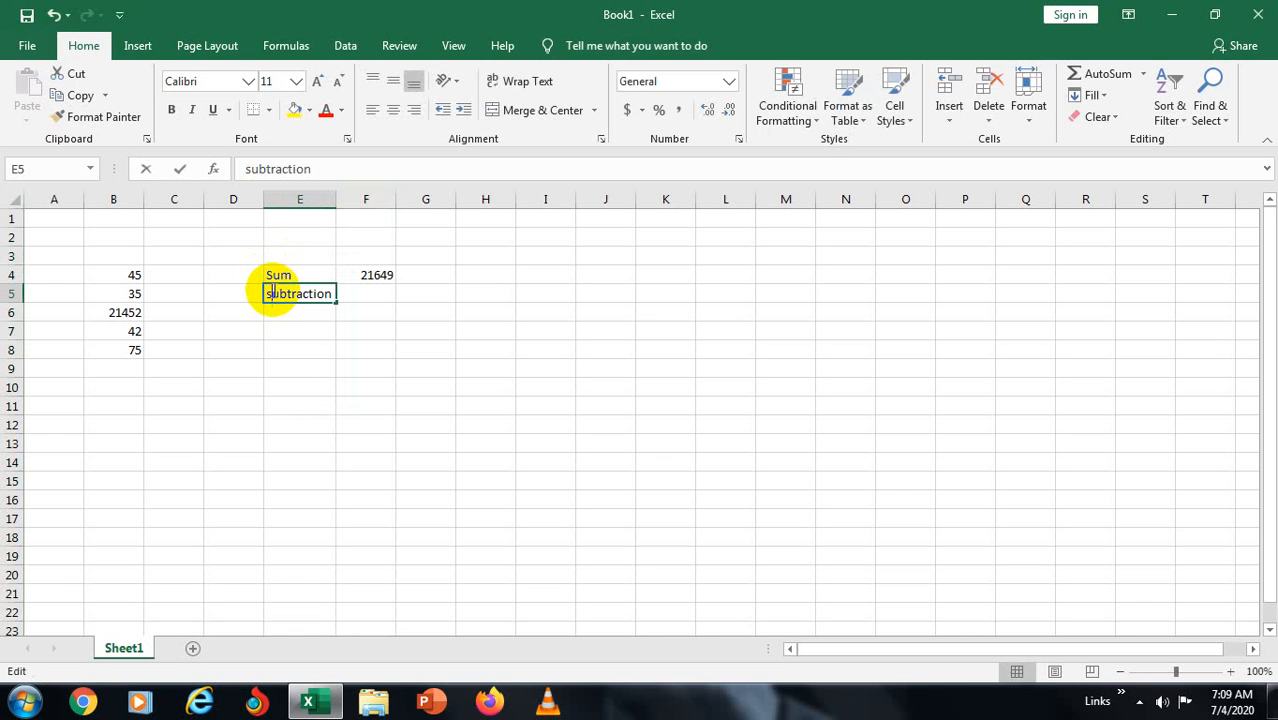
key(BackSpace)
text(S)
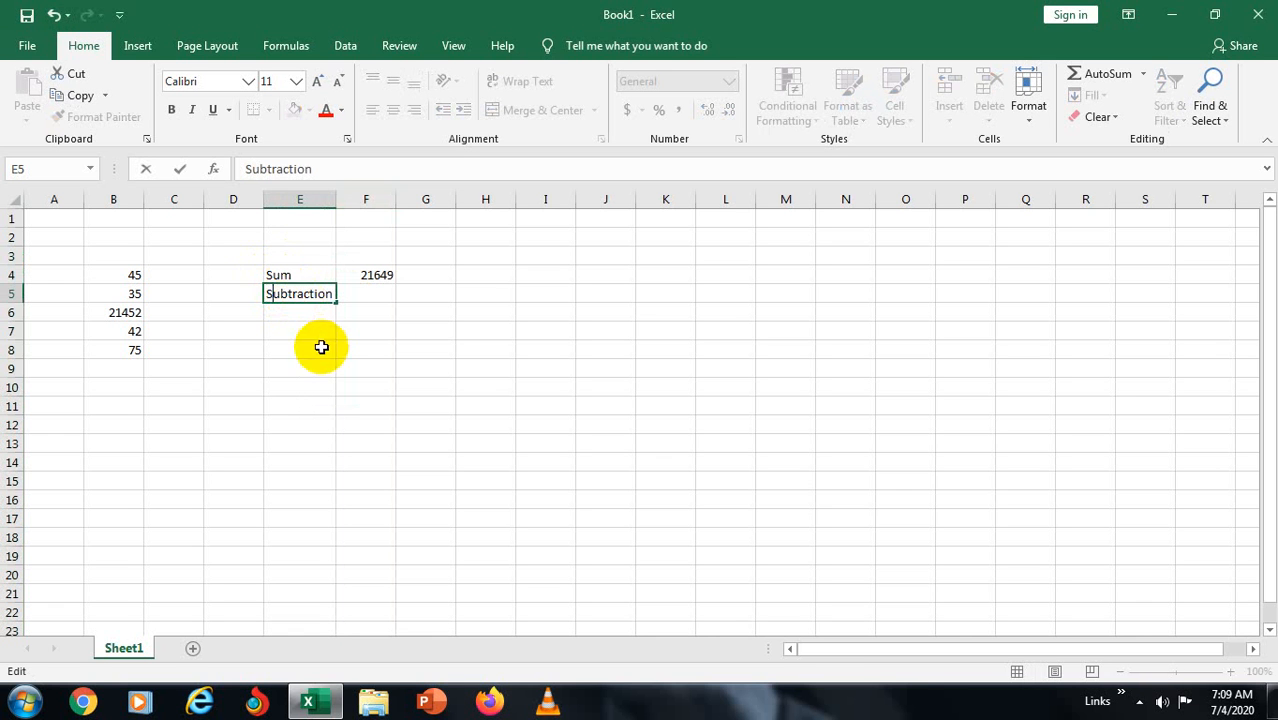
click(318, 332)
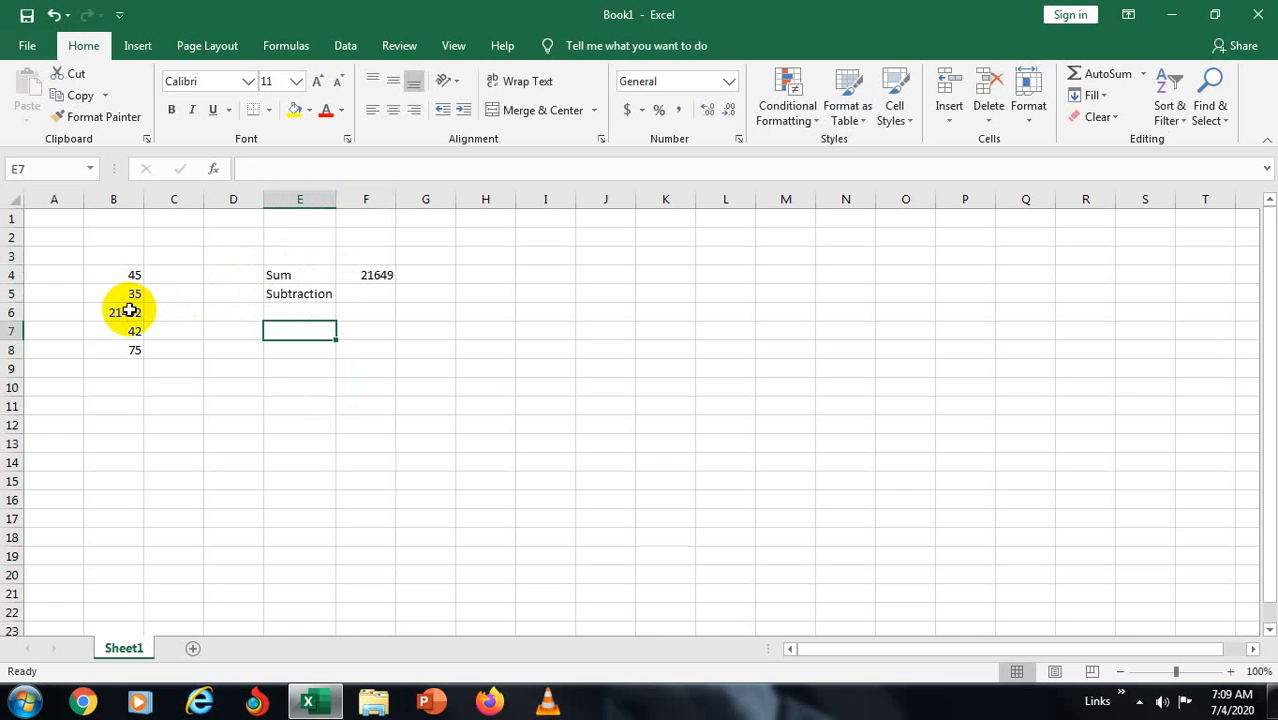
- Enter the formula =B6-B4 in cell F5 beside the Subtraction label
click(356, 292)
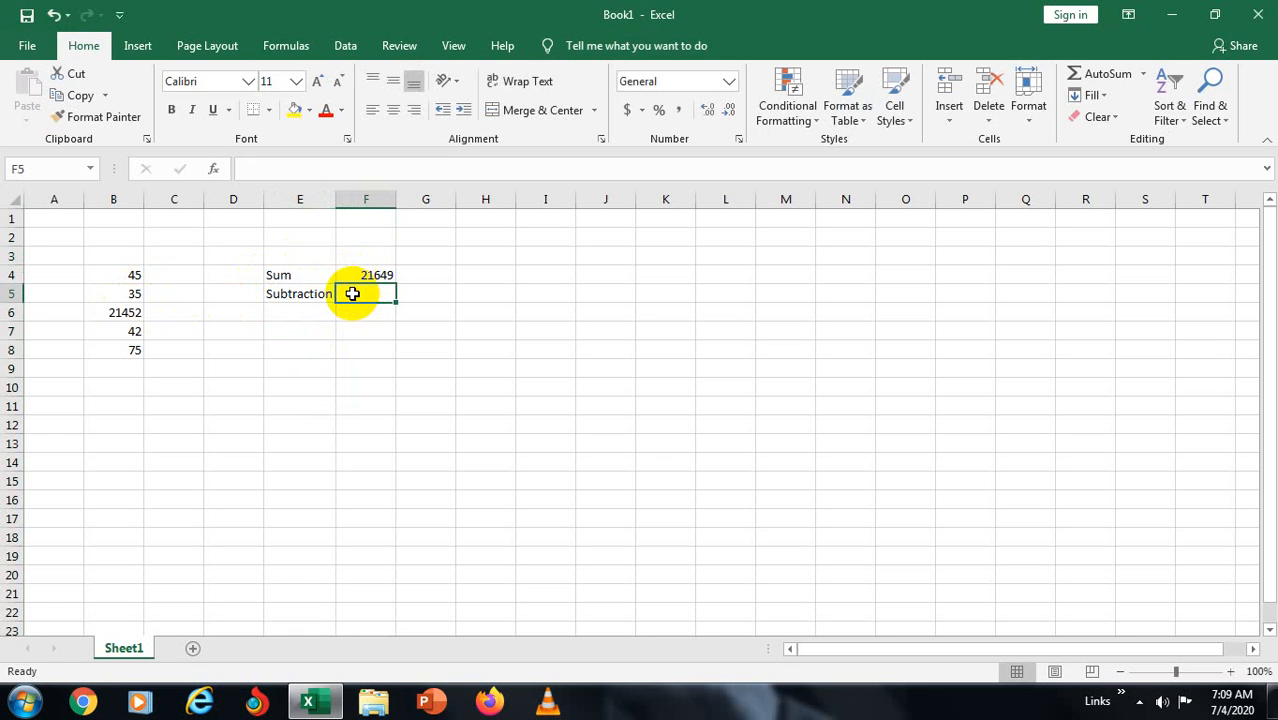
text(=)
click(125, 311)
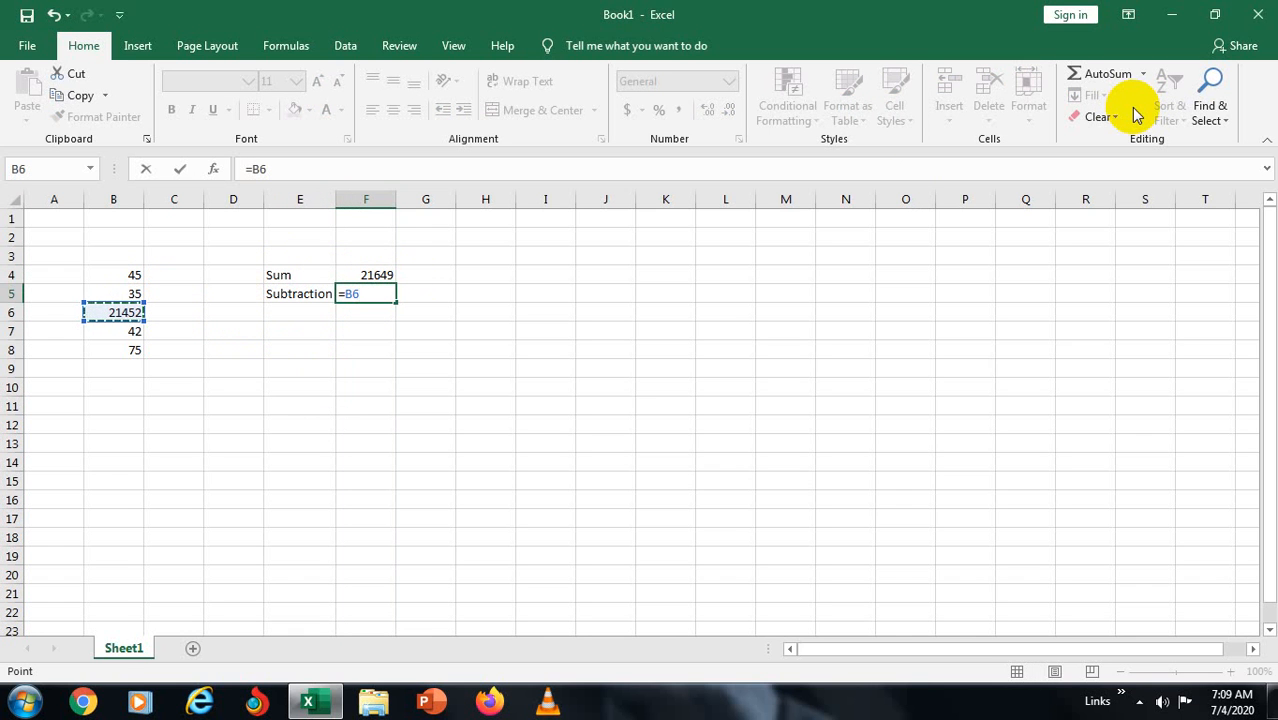
text(-)
click(120, 276)
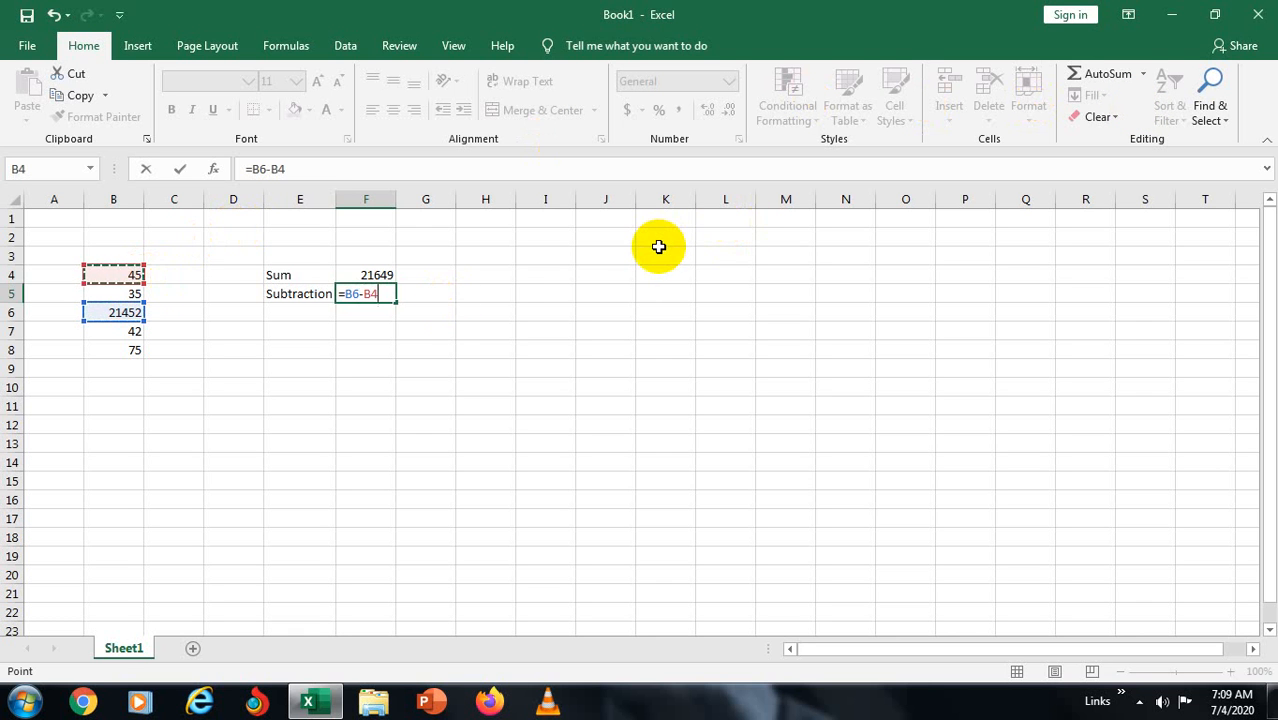
key(Return)
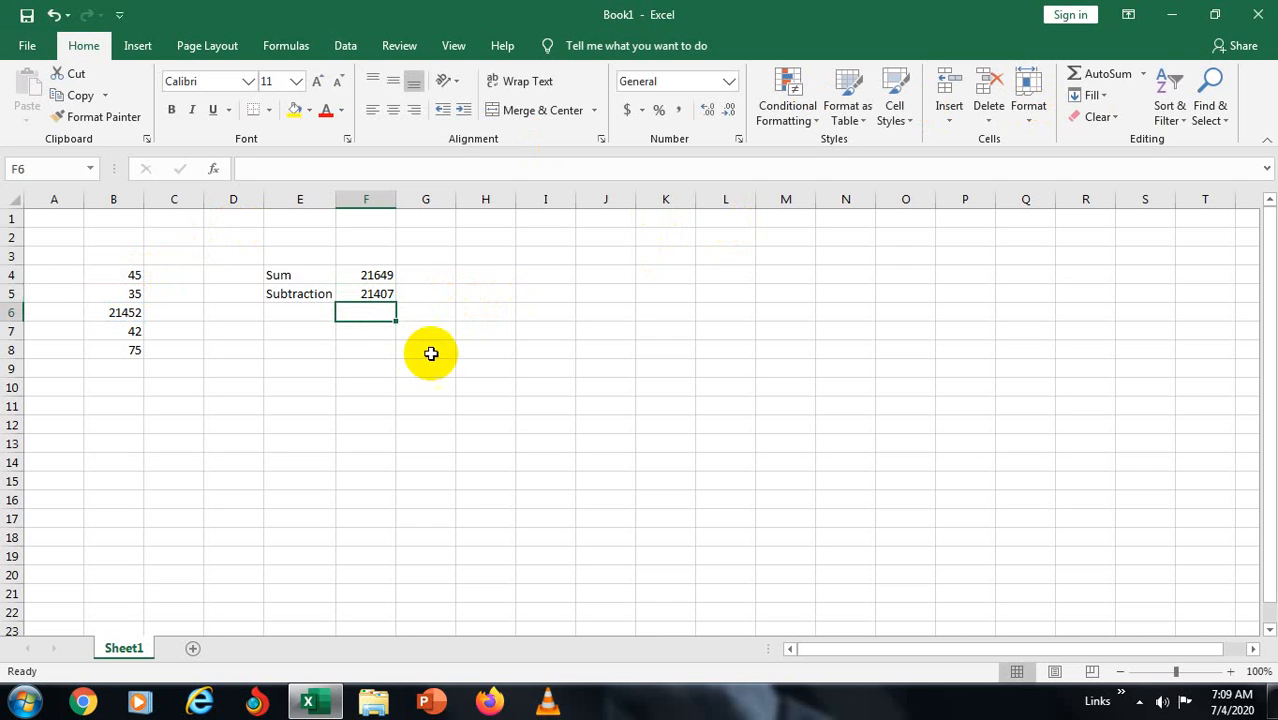
- Enter the label "Multiplication" in cell E6 and autofit column E to the longer text
click(305, 315)
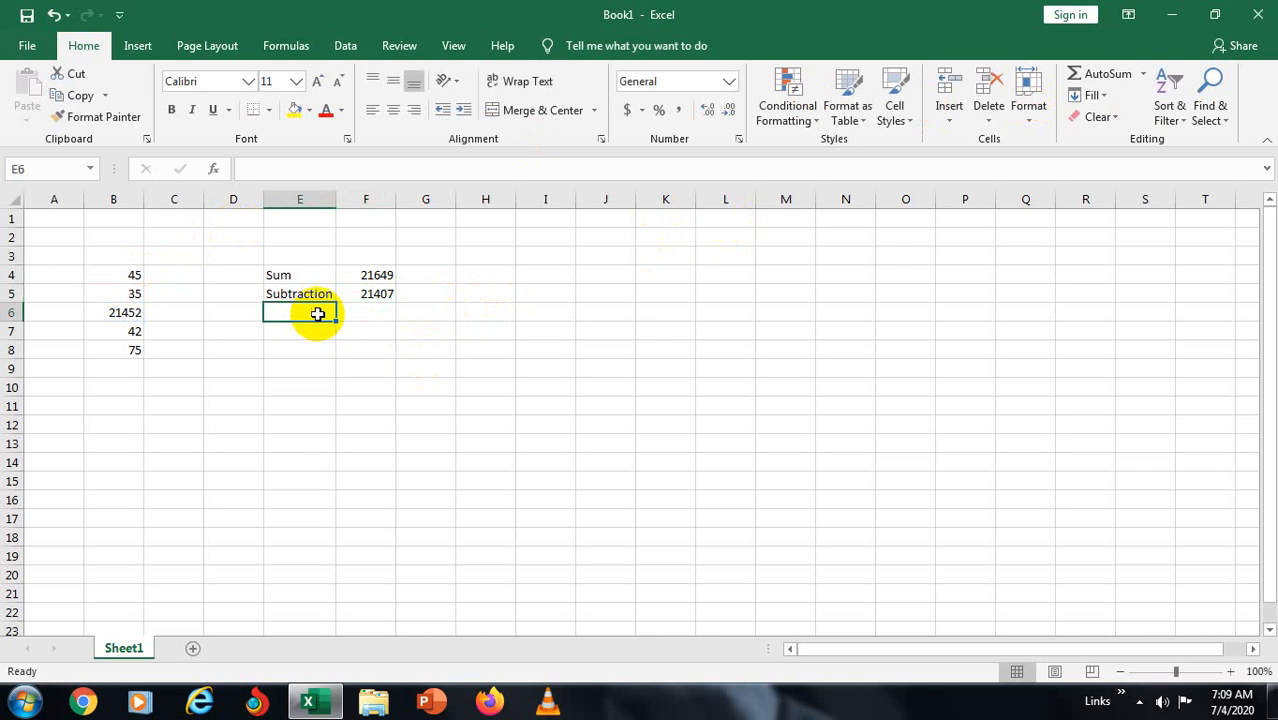
text(mu)
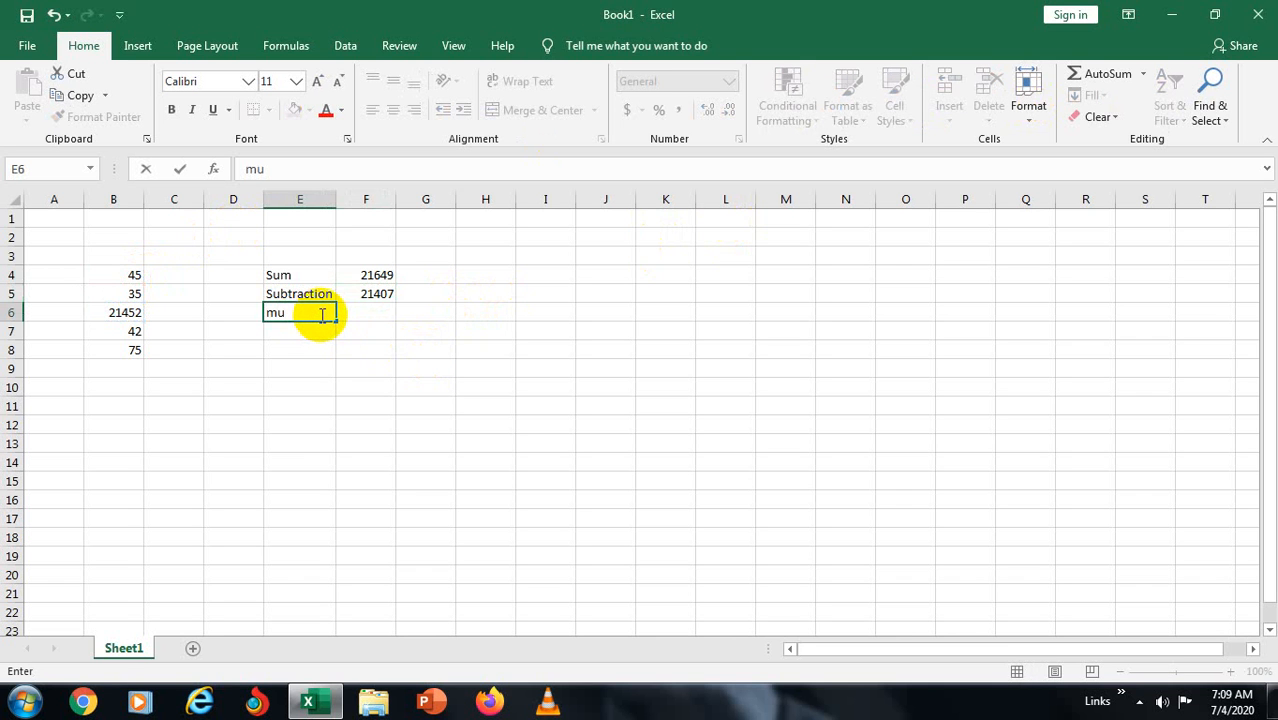
text(l)
key(BackSpace)
key(BackSpace)
key(BackSpace)
text(Multiplication)
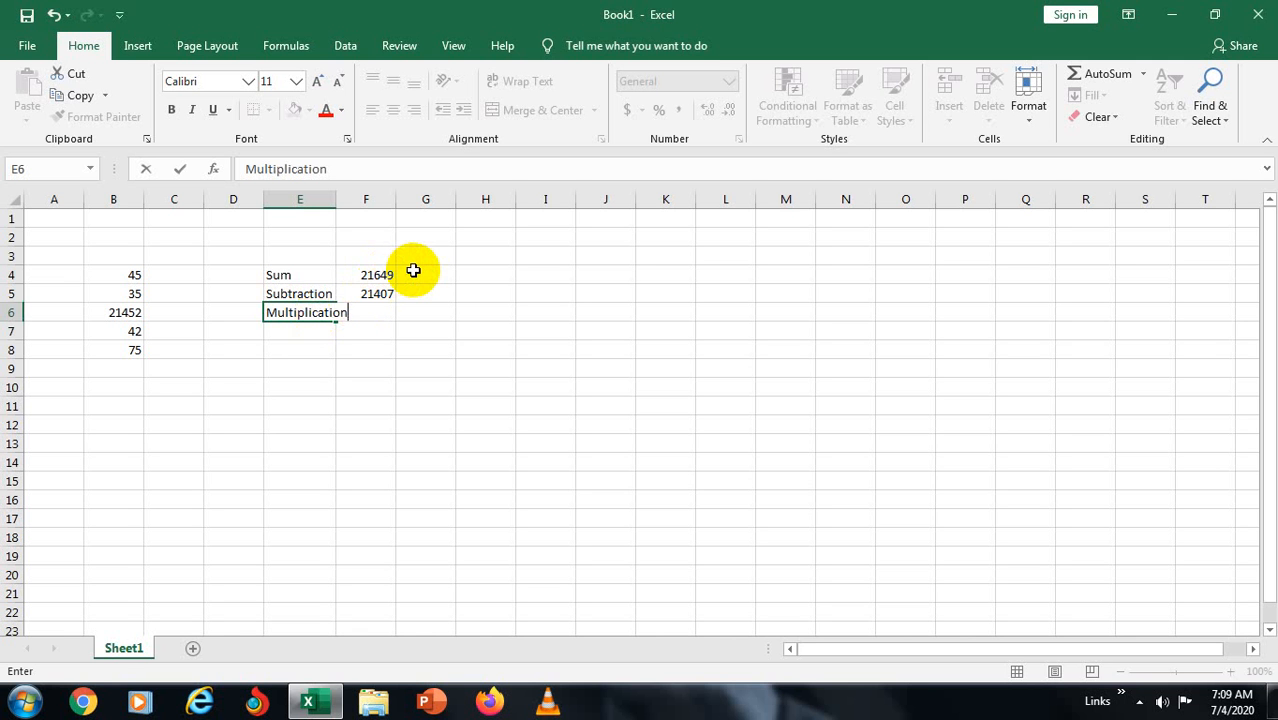
key(F2)
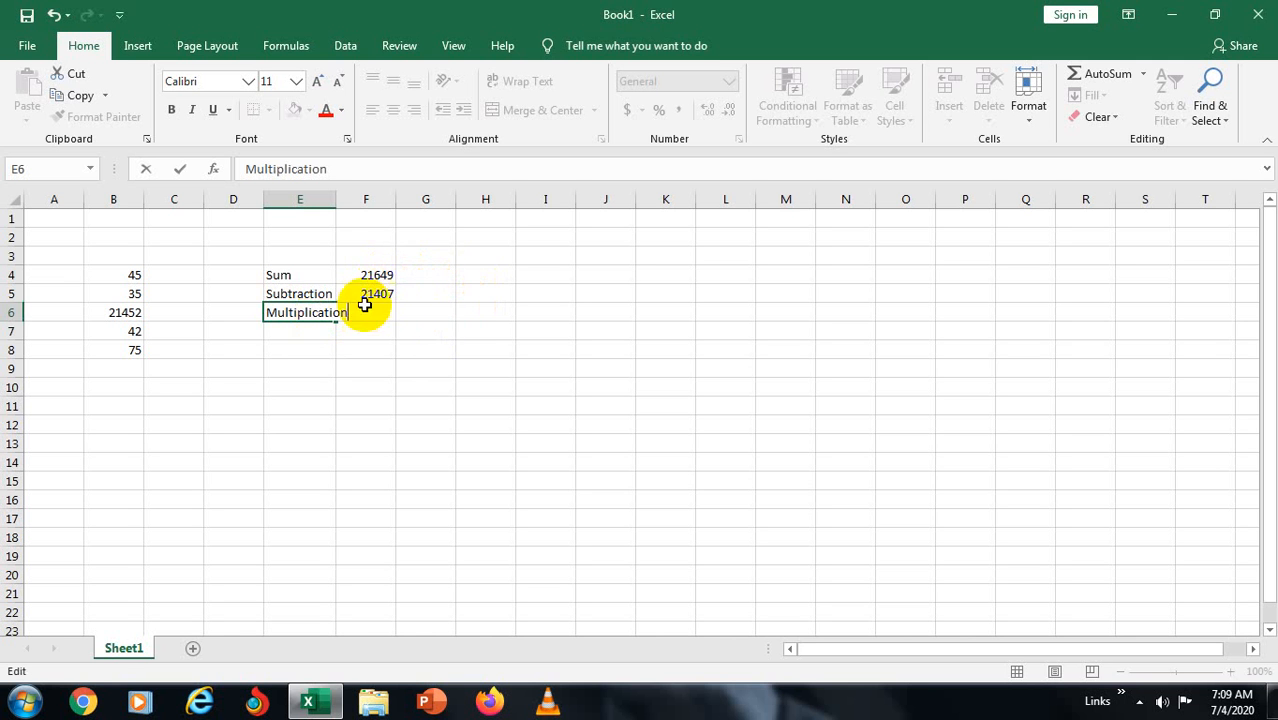
double_click(335, 190)
- Enter the formula =B4*B5 in cell F6 beside the Multiplication label
click(396, 310)
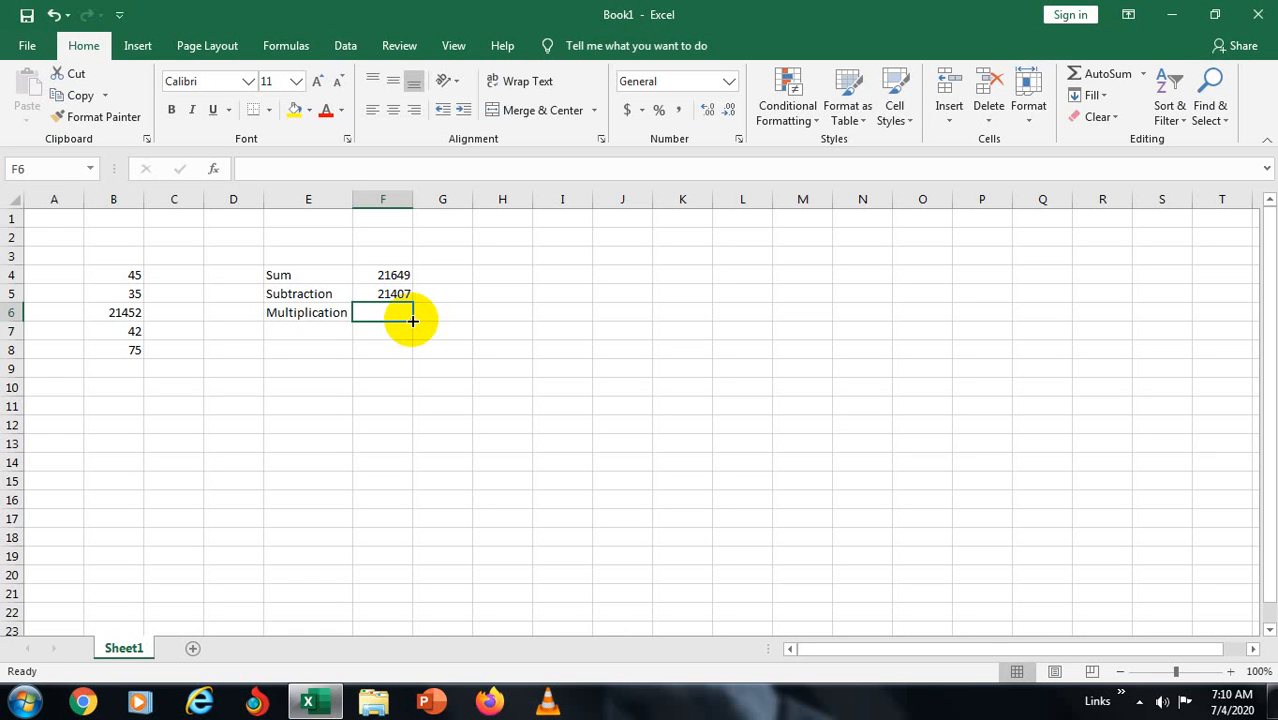
text(=)
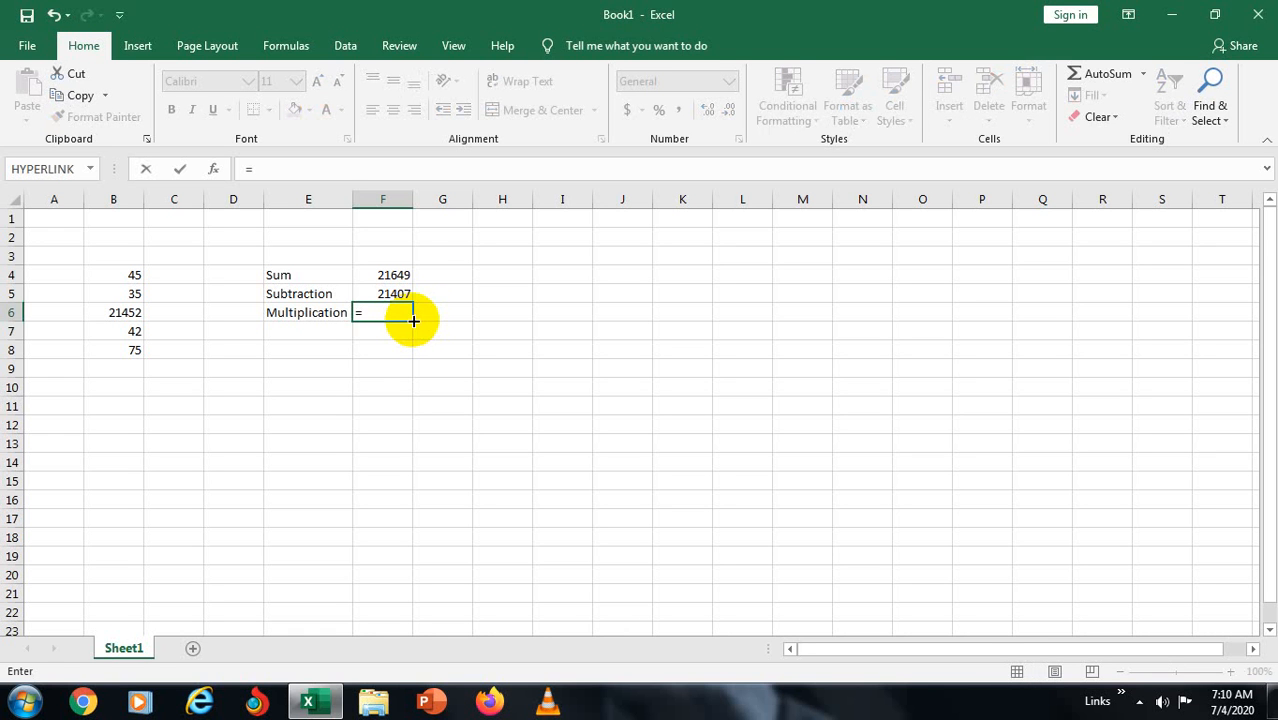
click(133, 276)
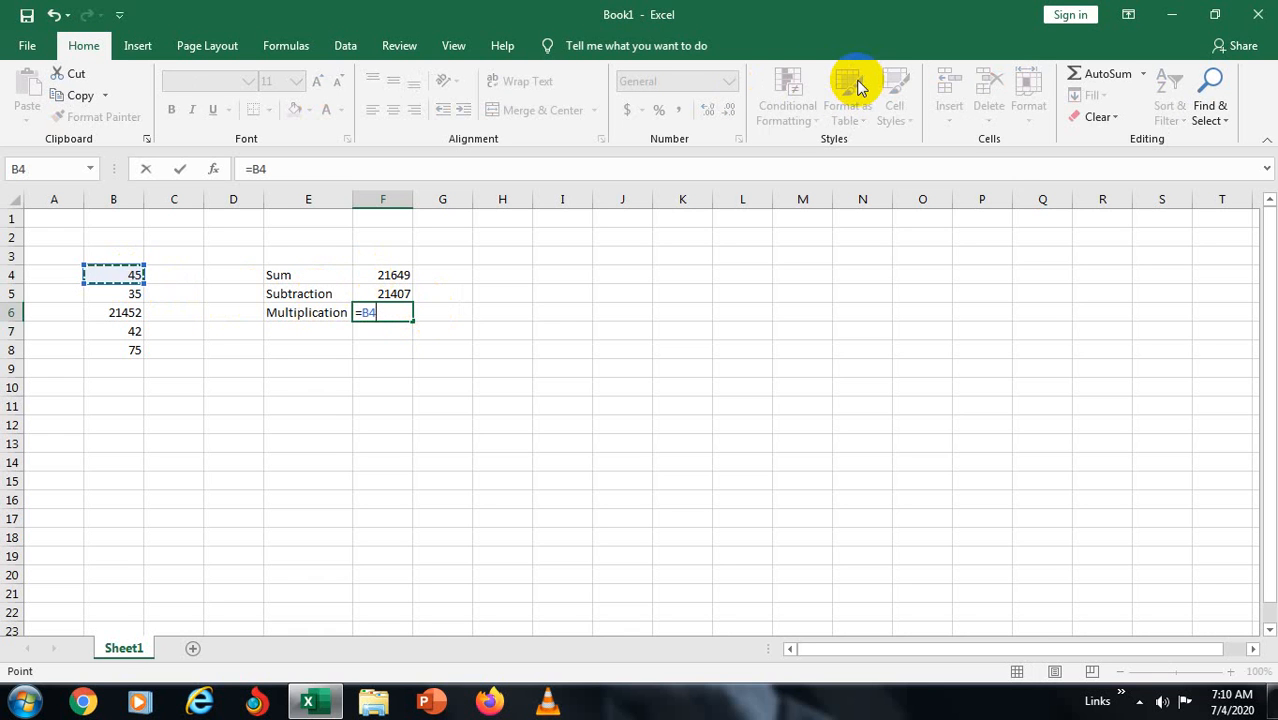
text(*)
click(122, 293)
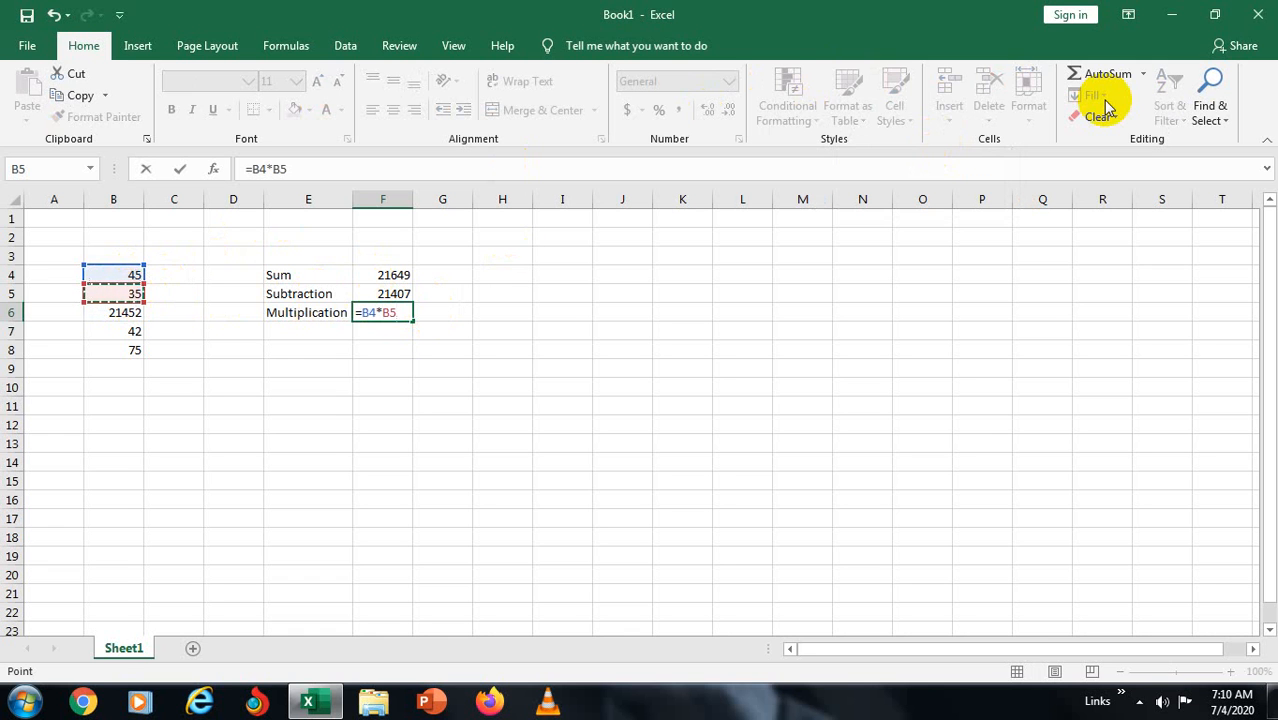
key(Return)
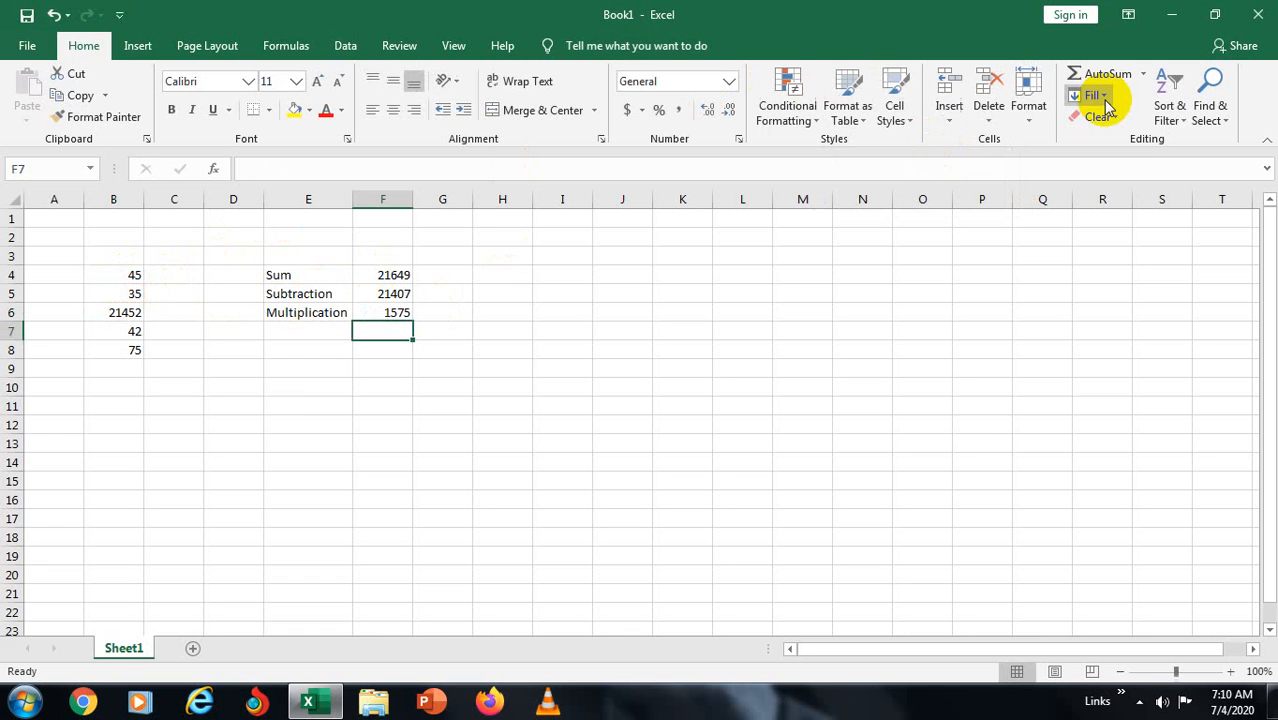
- Enter the label "Division" in cell E7 below the Multiplication label
click(290, 334)
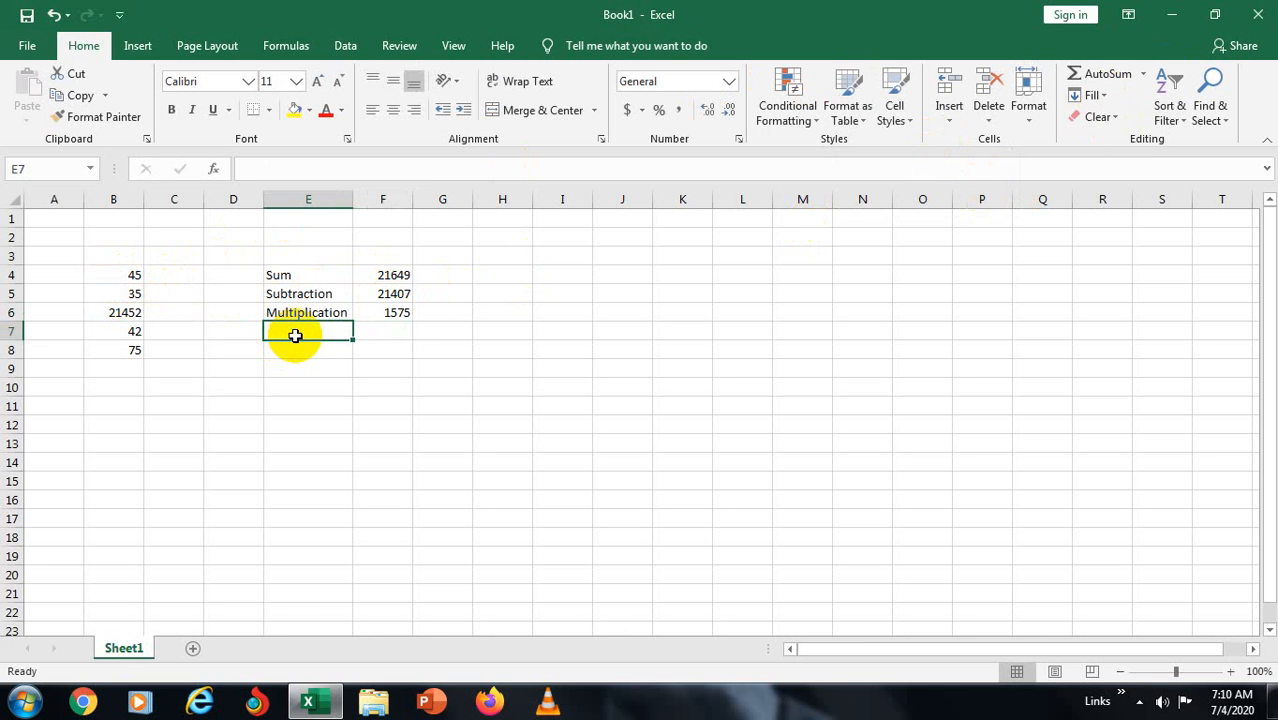
text(Du)
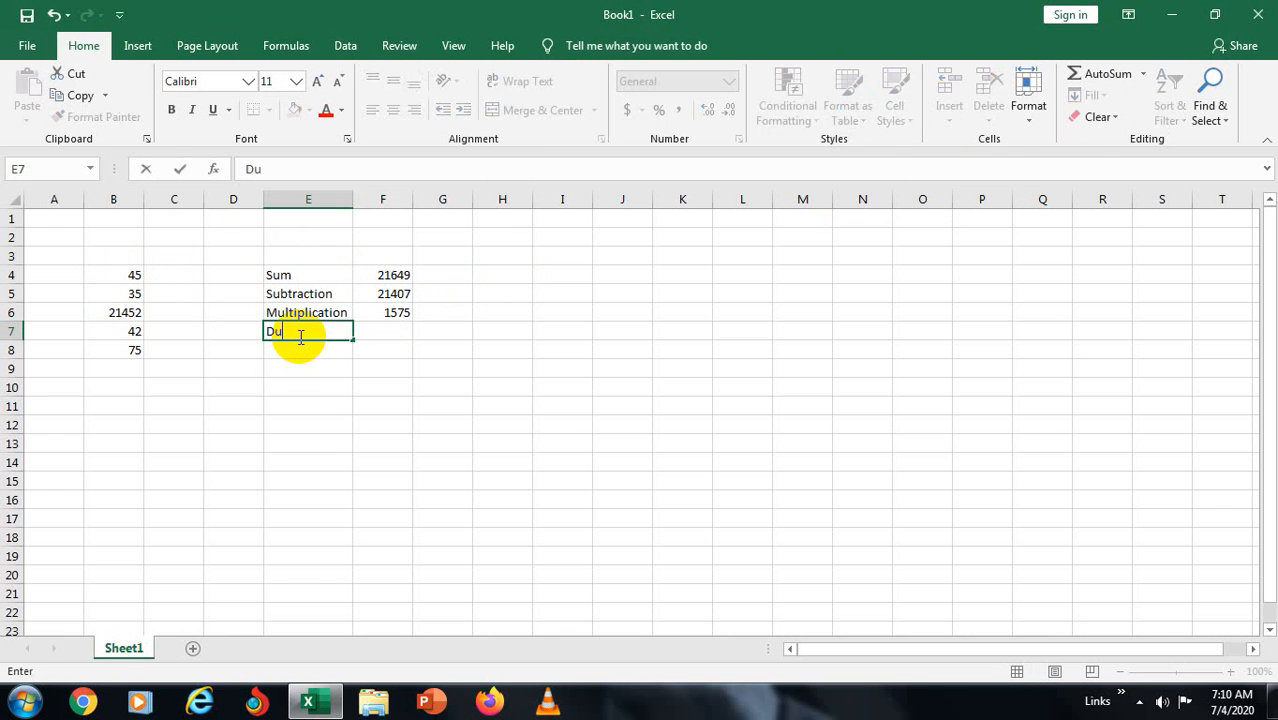
key(BackSpace)
text(ivision)
- Enter the formula =B6/B8 in cell F7 beside the Division label
click(394, 336)
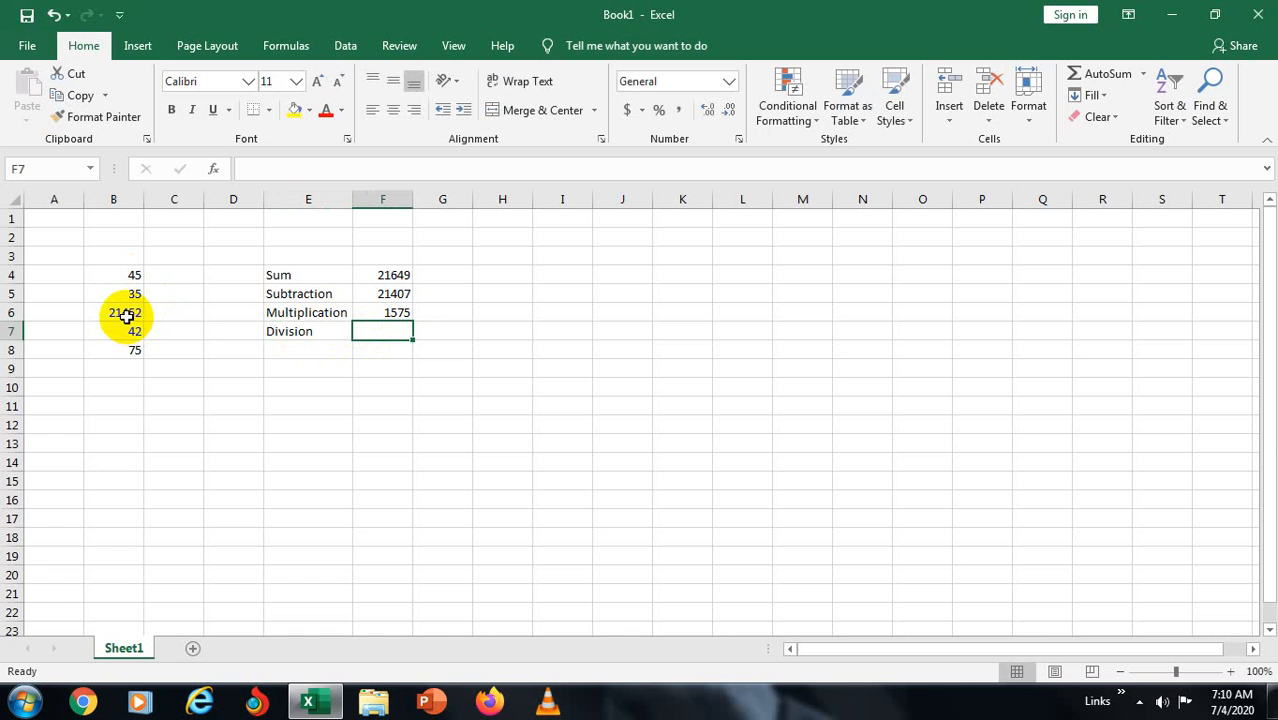
text(=)
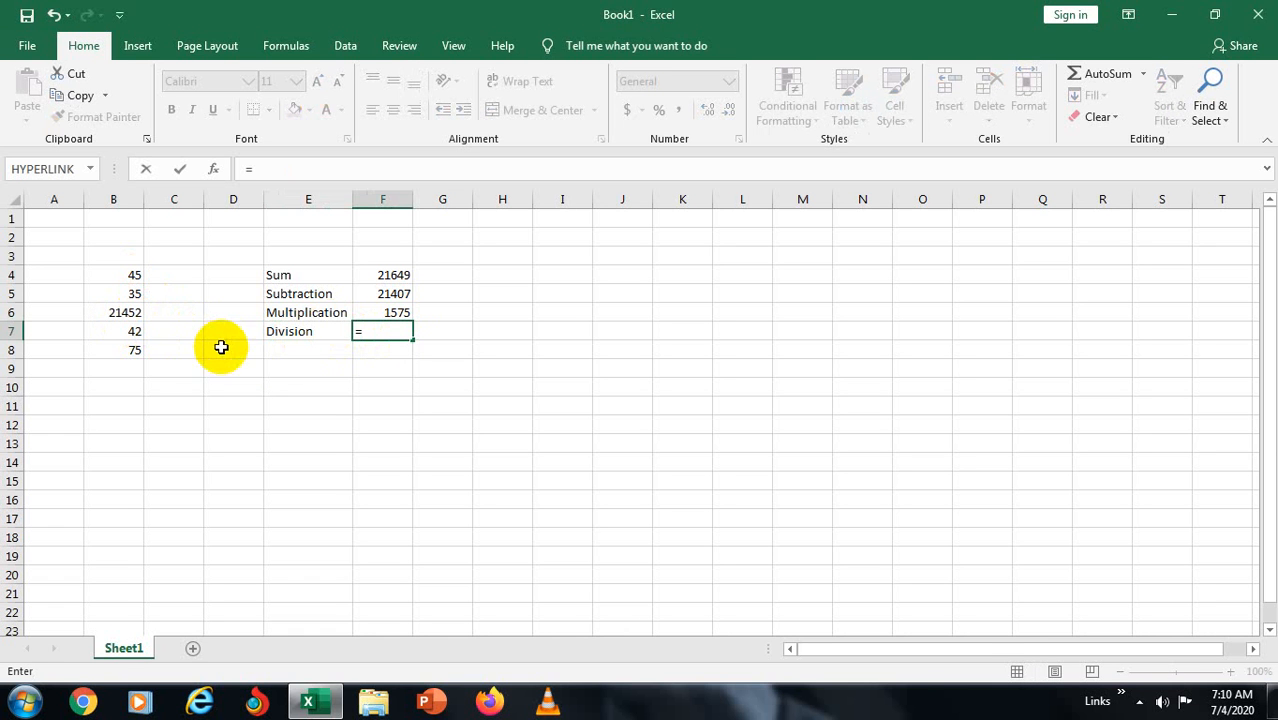
click(130, 314)
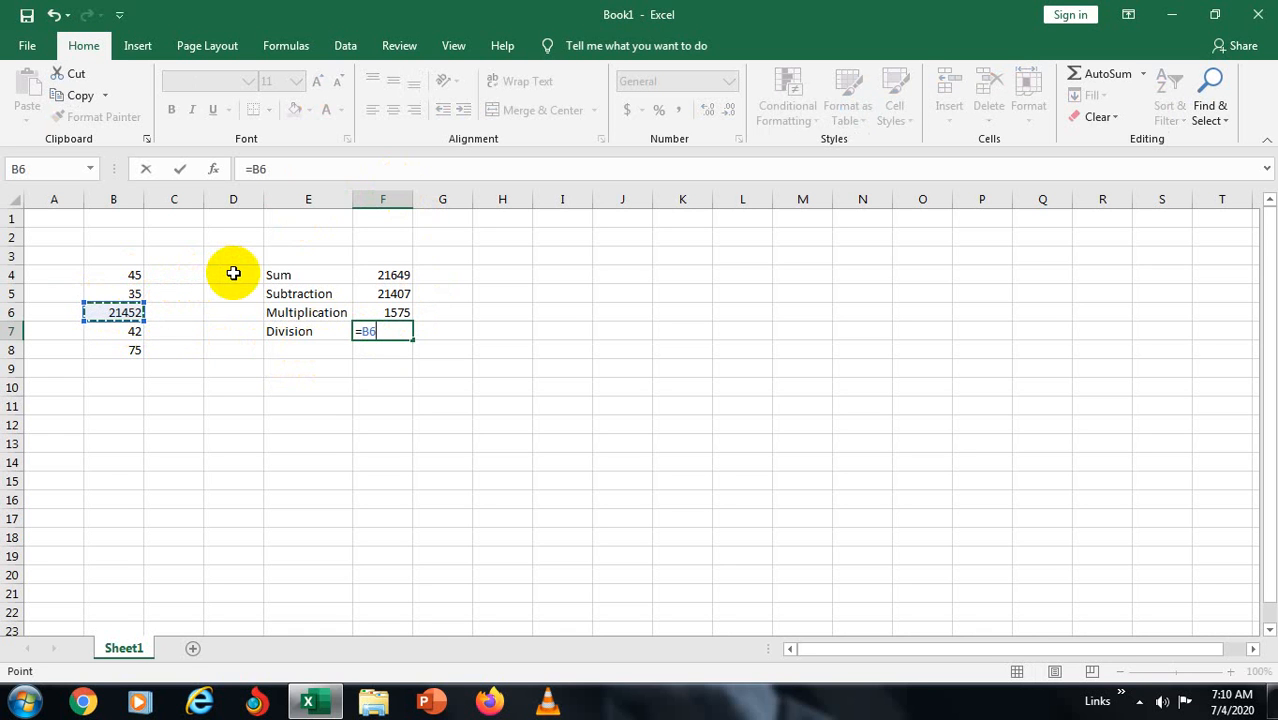
text(/)
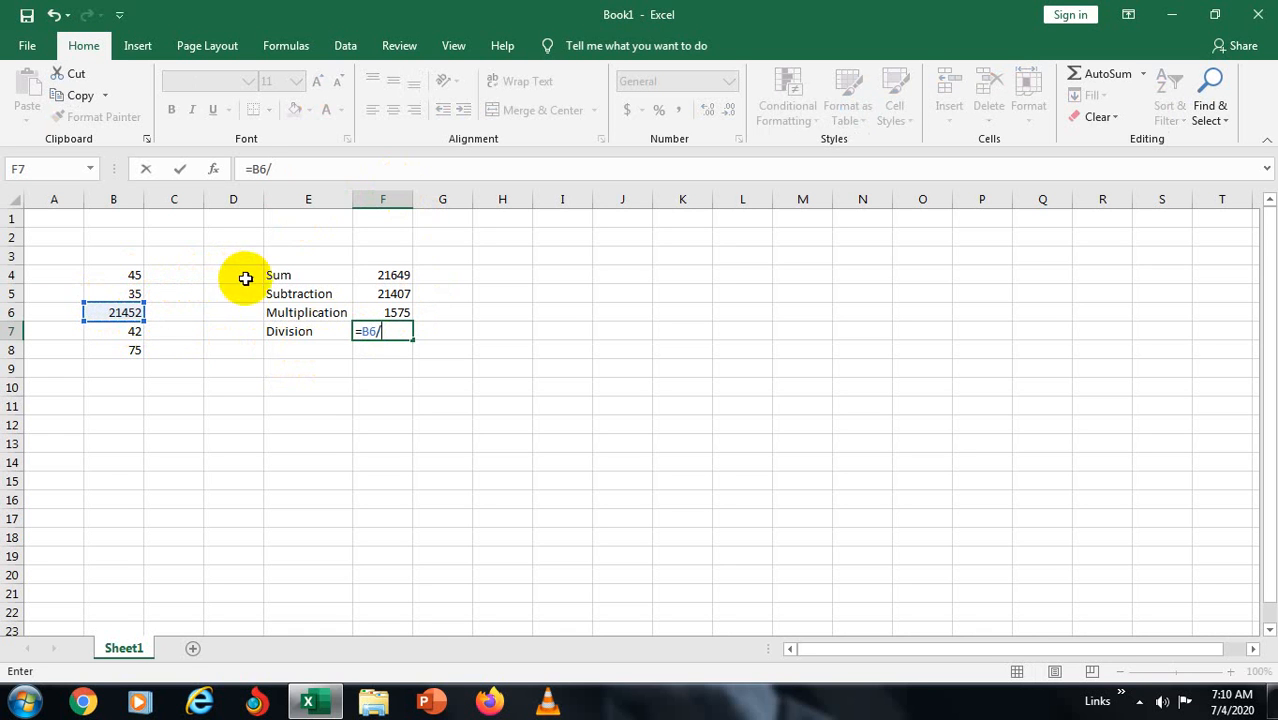
click(131, 277)
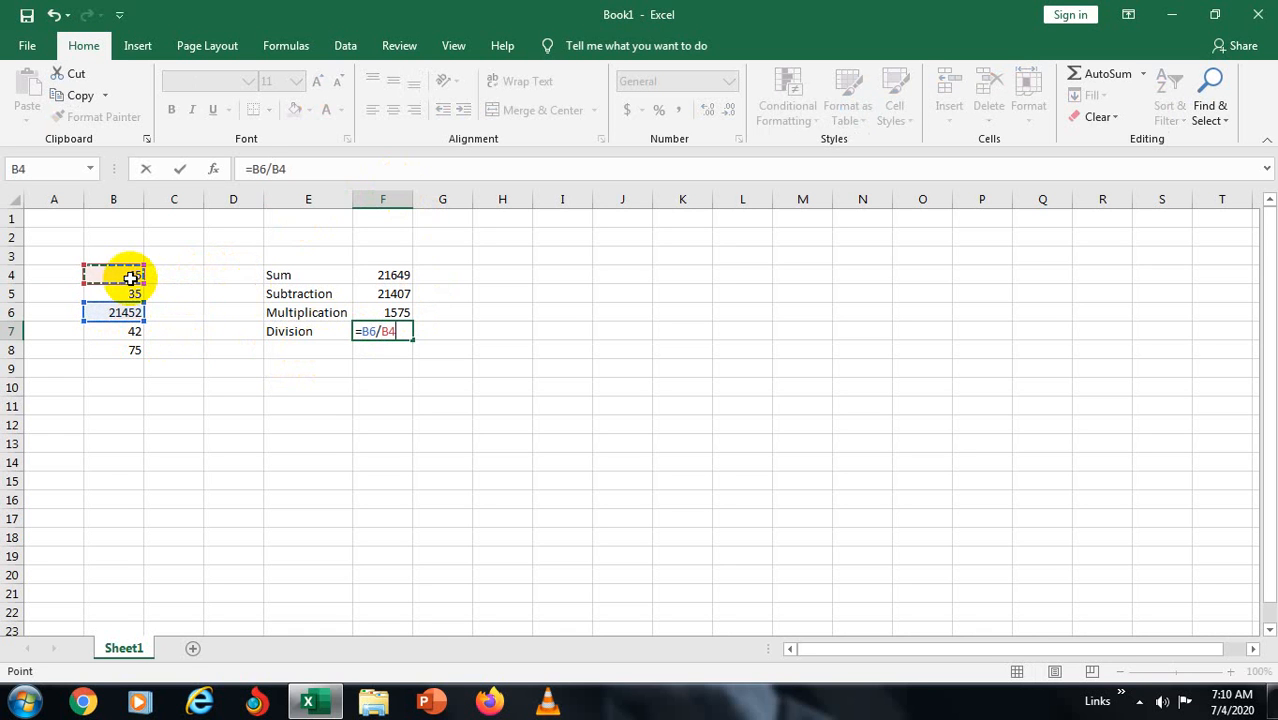
click(132, 344)
key(Return)
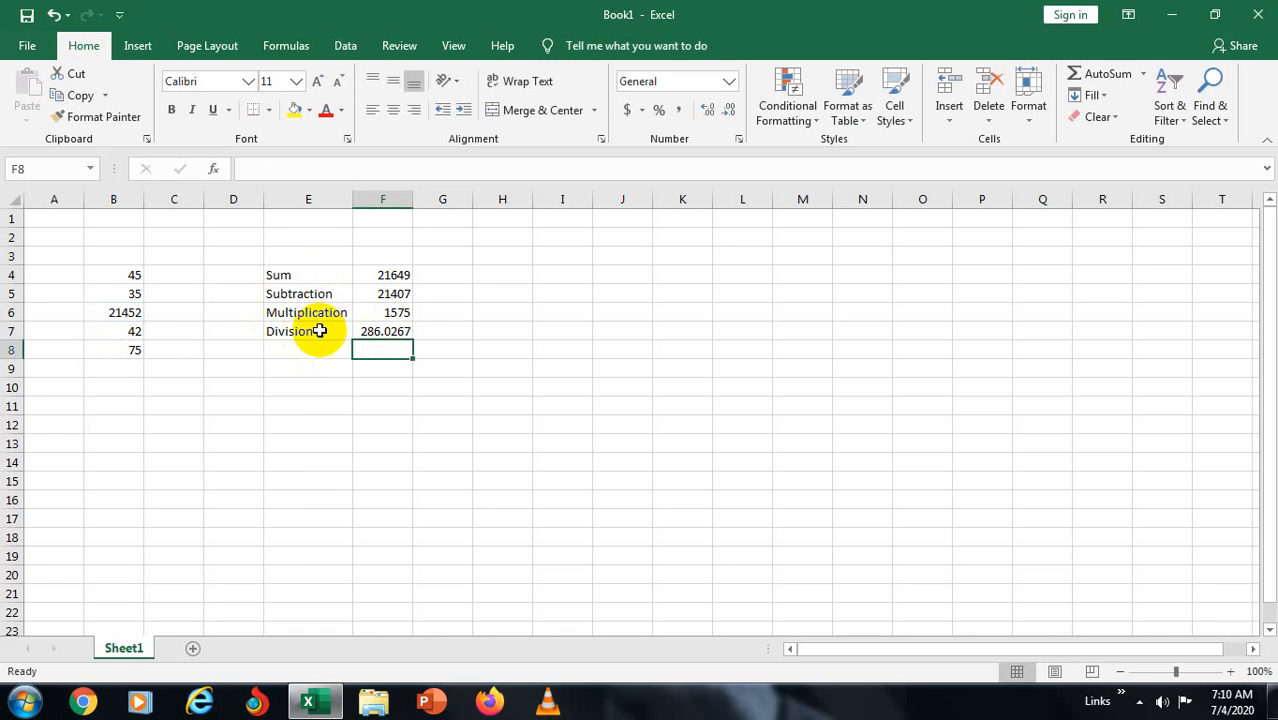
- Enter the label "Exponents" in cell E8 below the Division label
click(311, 349)
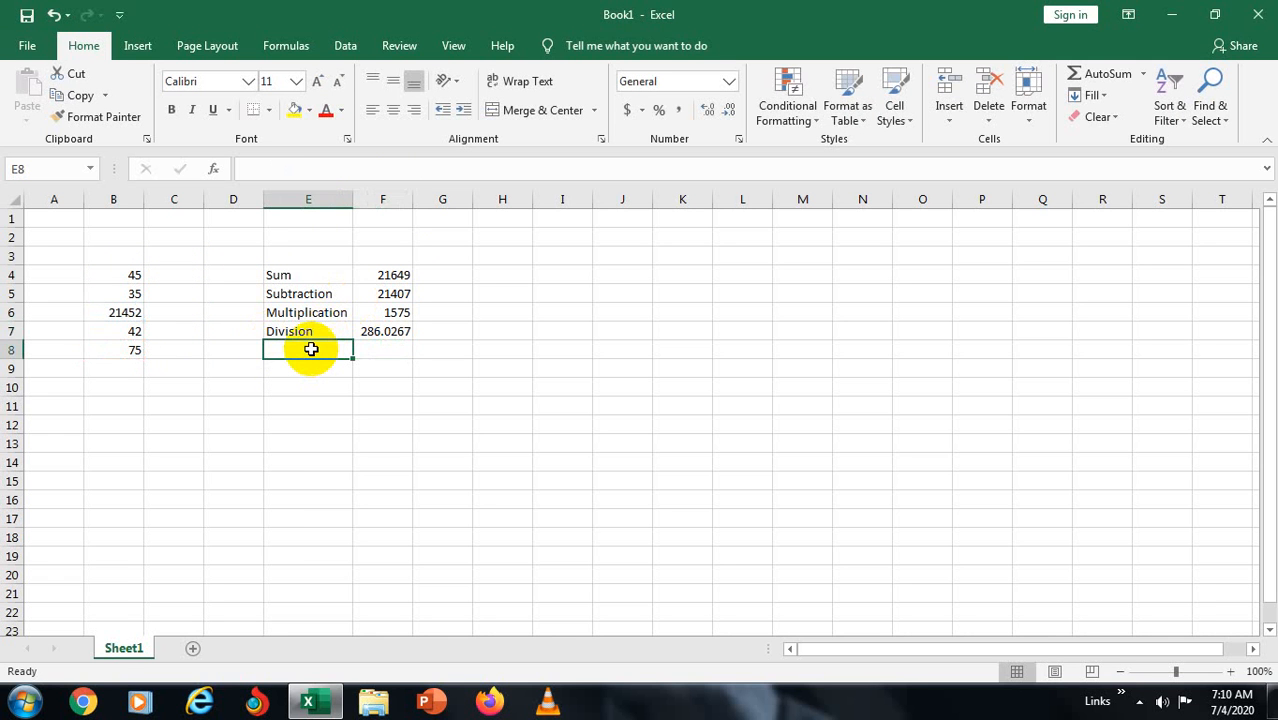
text(E\x)
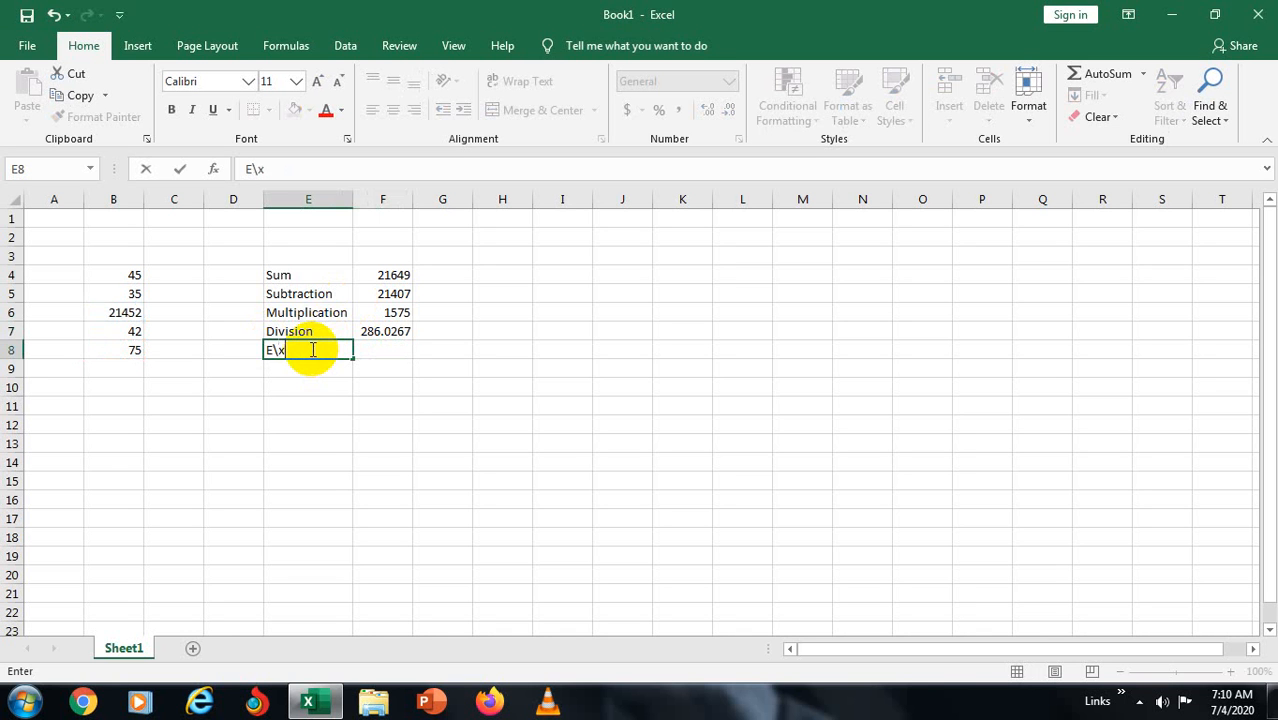
key(BackSpace)
key(BackSpace)
text(xponents)
key(Tab)
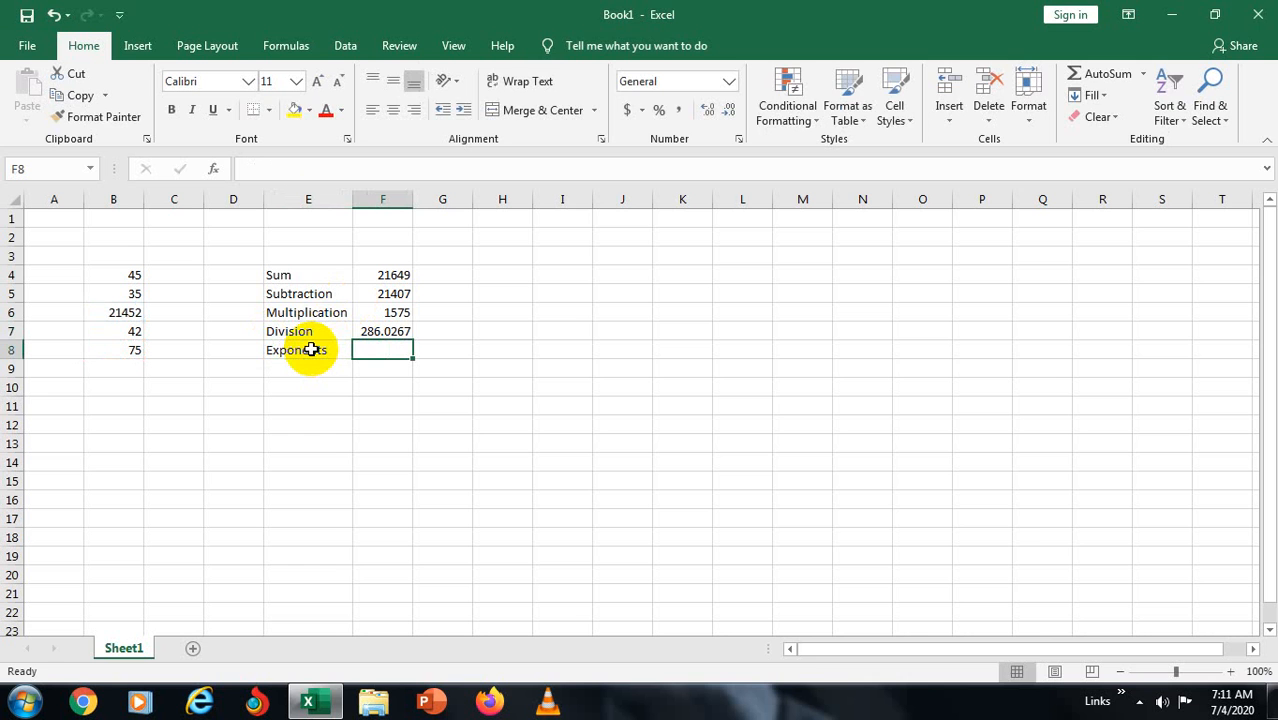
- Enter the formula =5^3 in cell F8 beside the Exponents label
text(5)
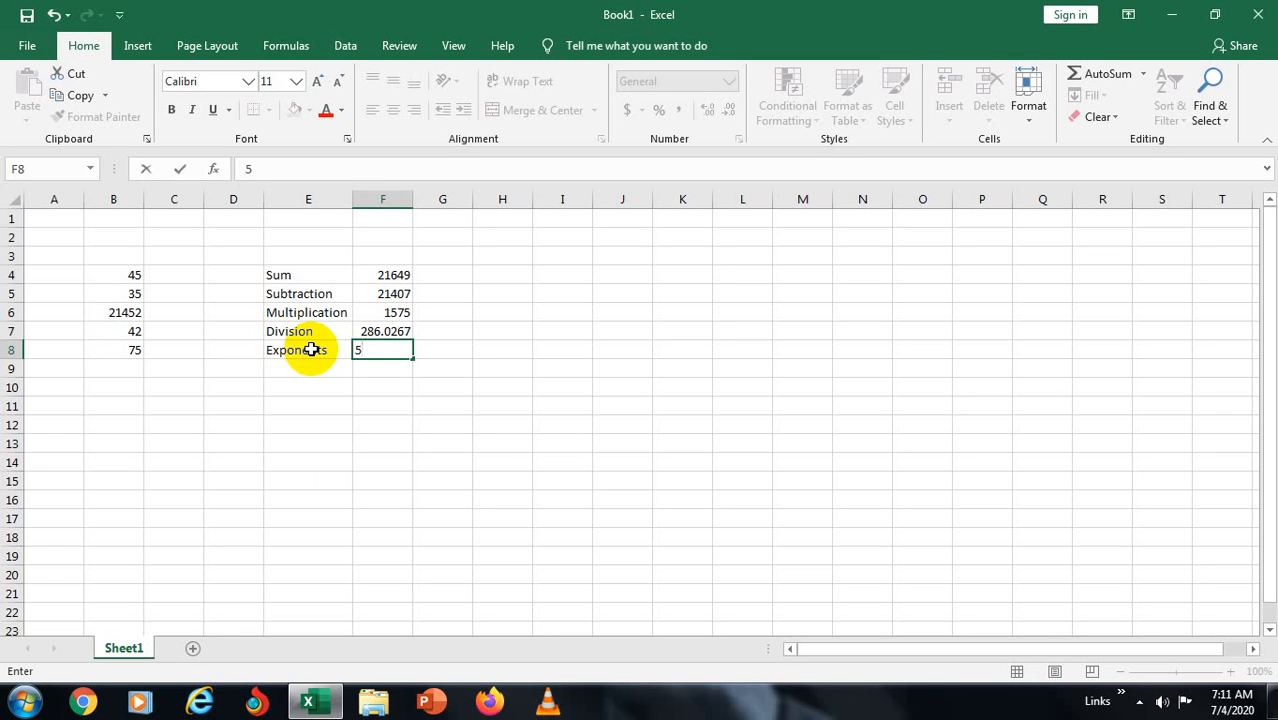
text(^)
text(3)
key(Return)
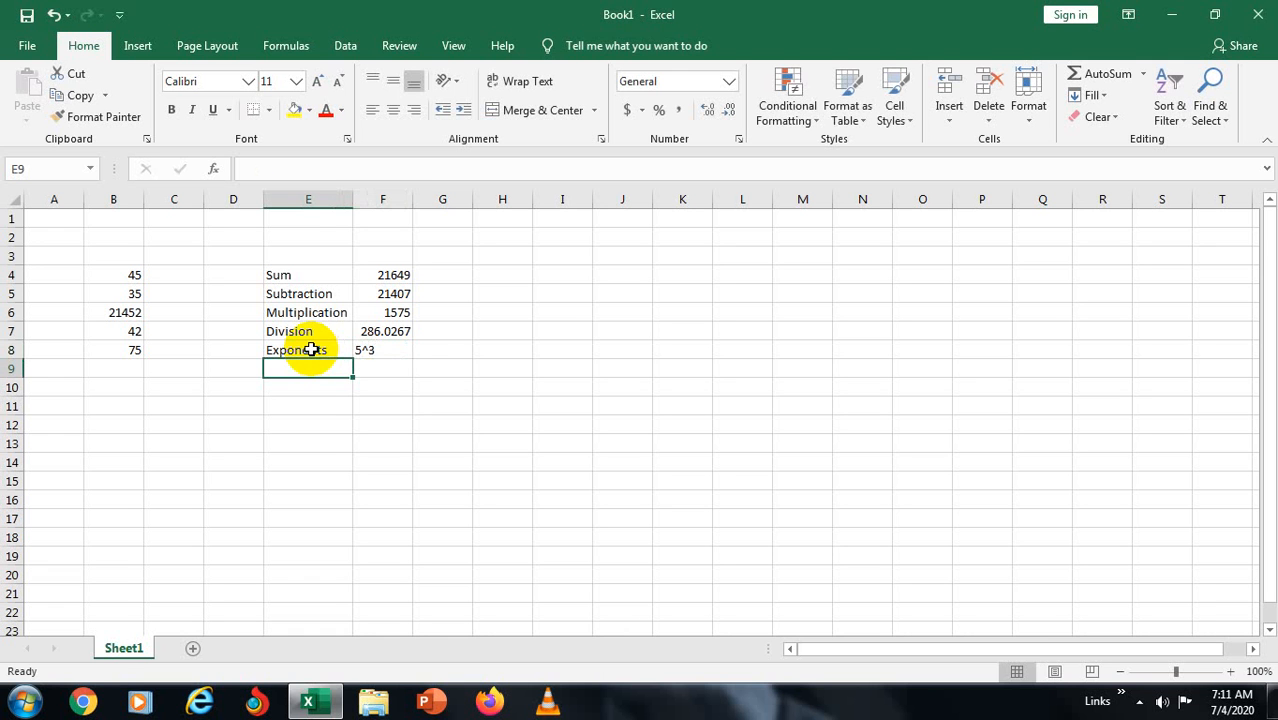
click(398, 348)
double_click(354, 349)
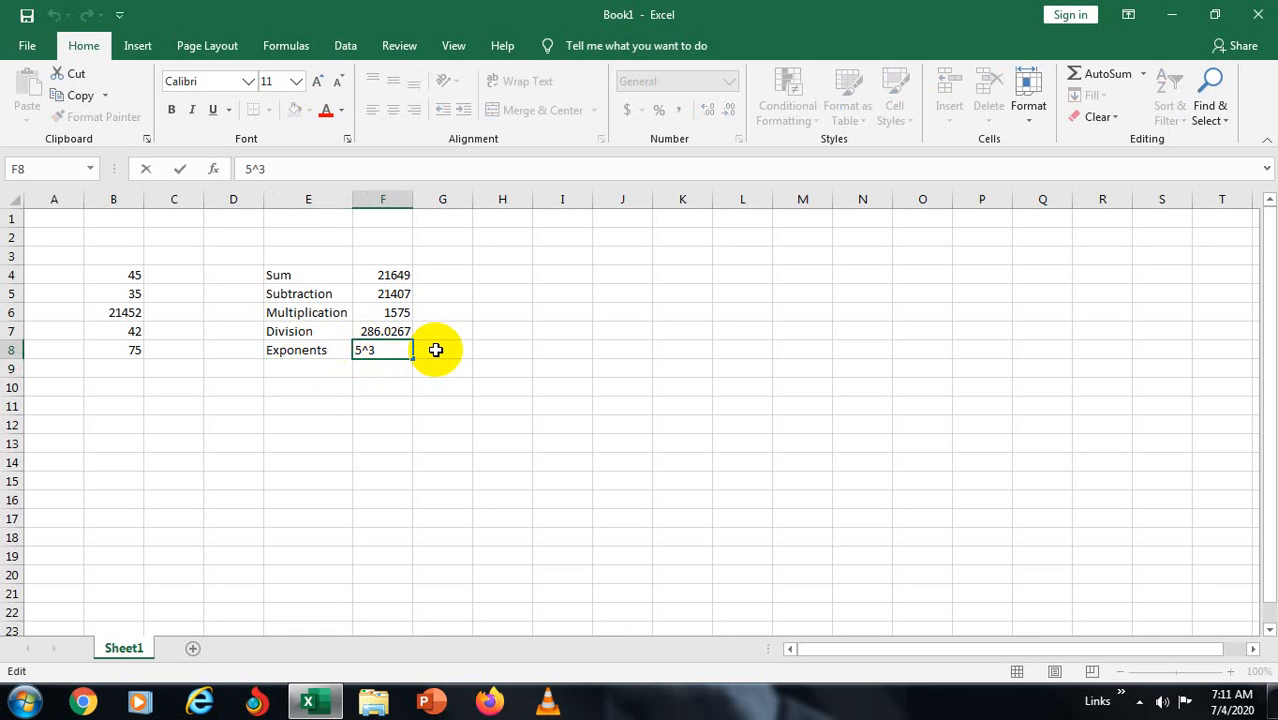
text(=)
key(Return)
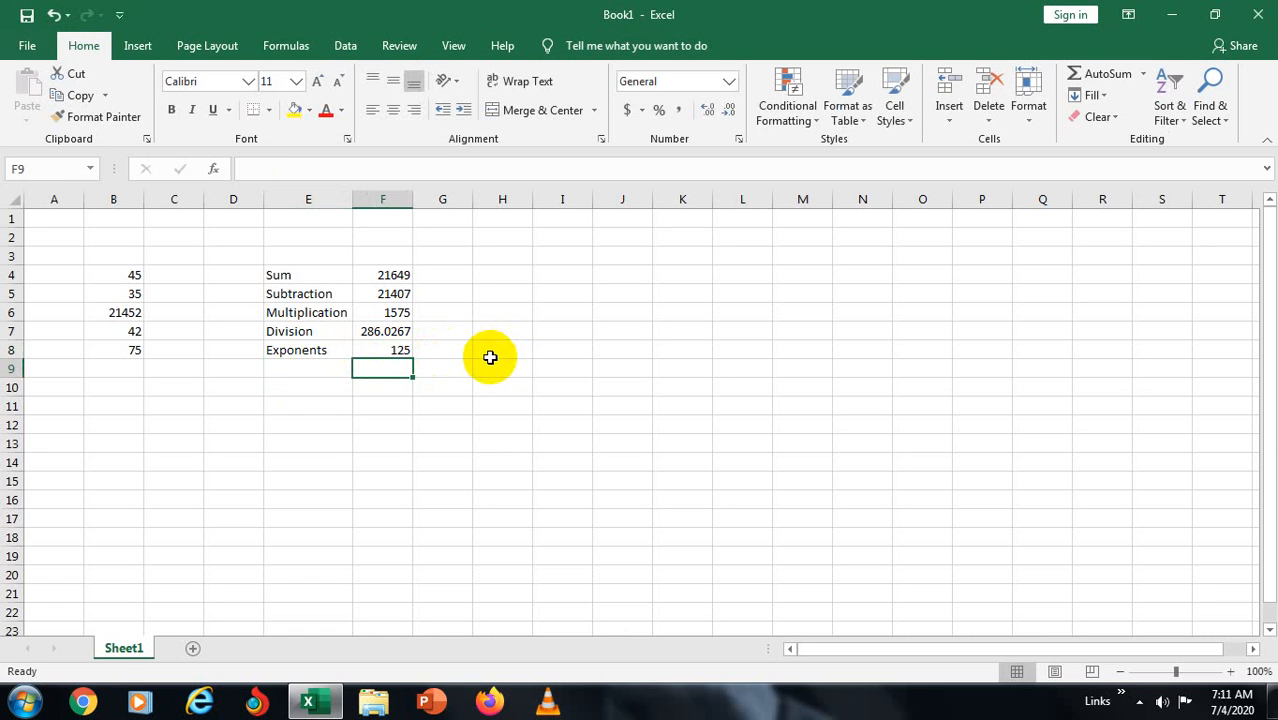
- Enter the label "Percentage" in cell E9 below the Exponents label
click(291, 366)
text(Peerc)
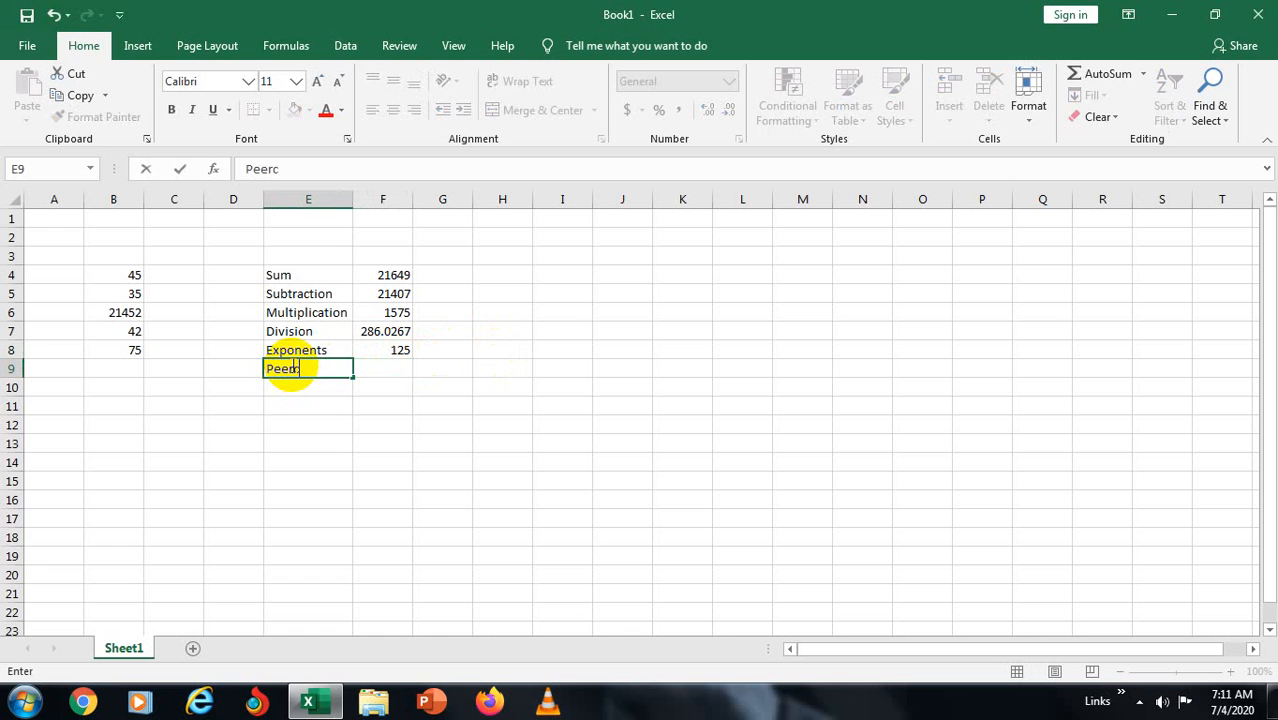
key(BackSpace)
key(BackSpace)
text(rcentage)
key(Tab)
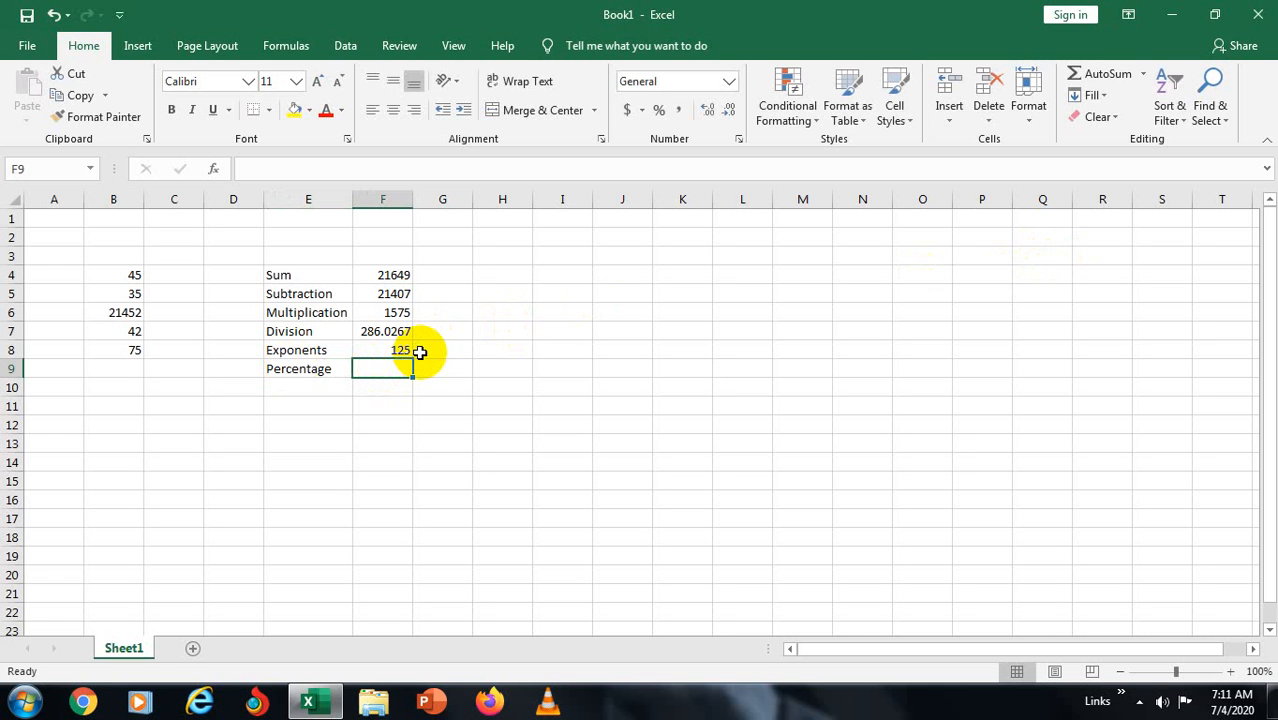
- Enter the formula =F4% in cell F9 beside the Percentage label
click(391, 275)
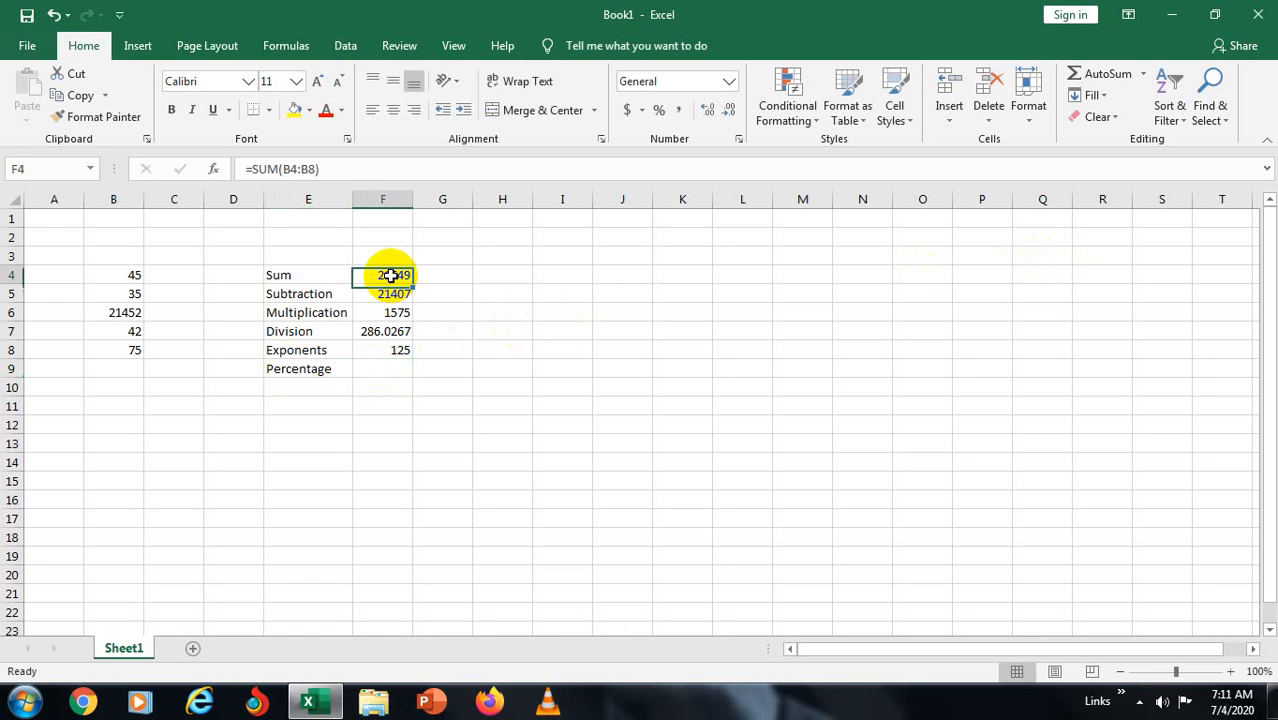
click(371, 368)
text(=)
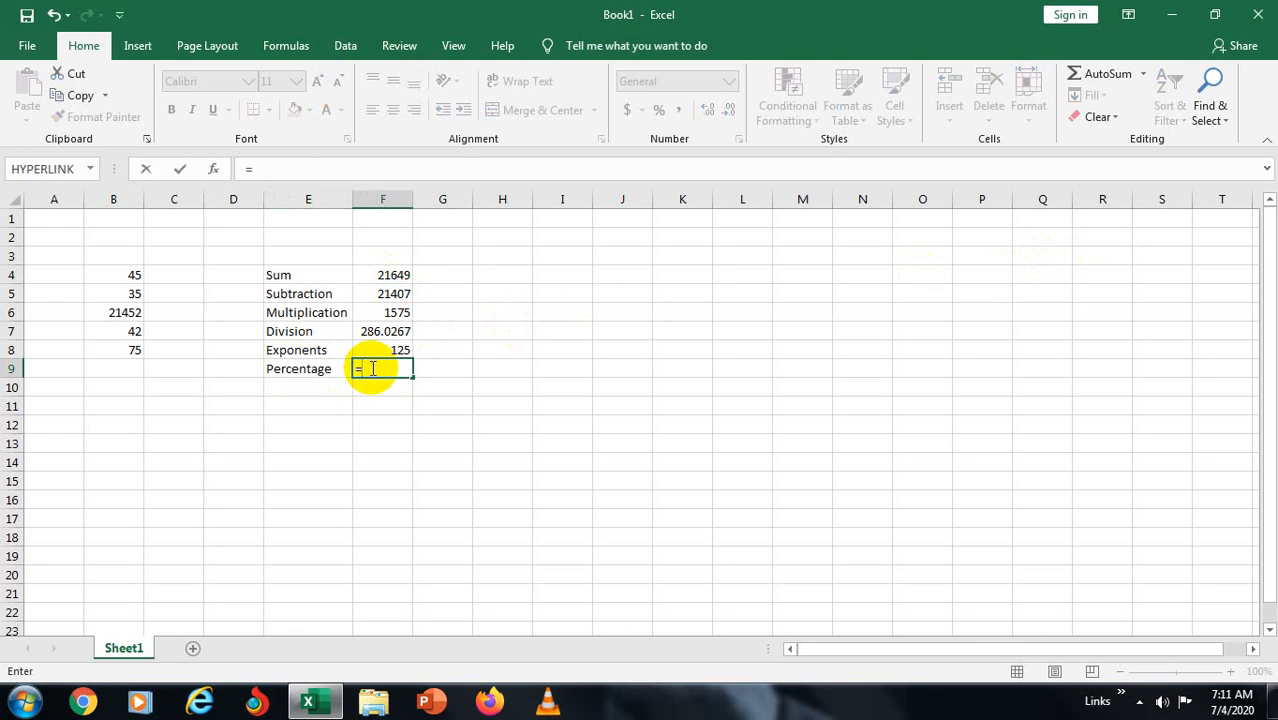
click(403, 273)
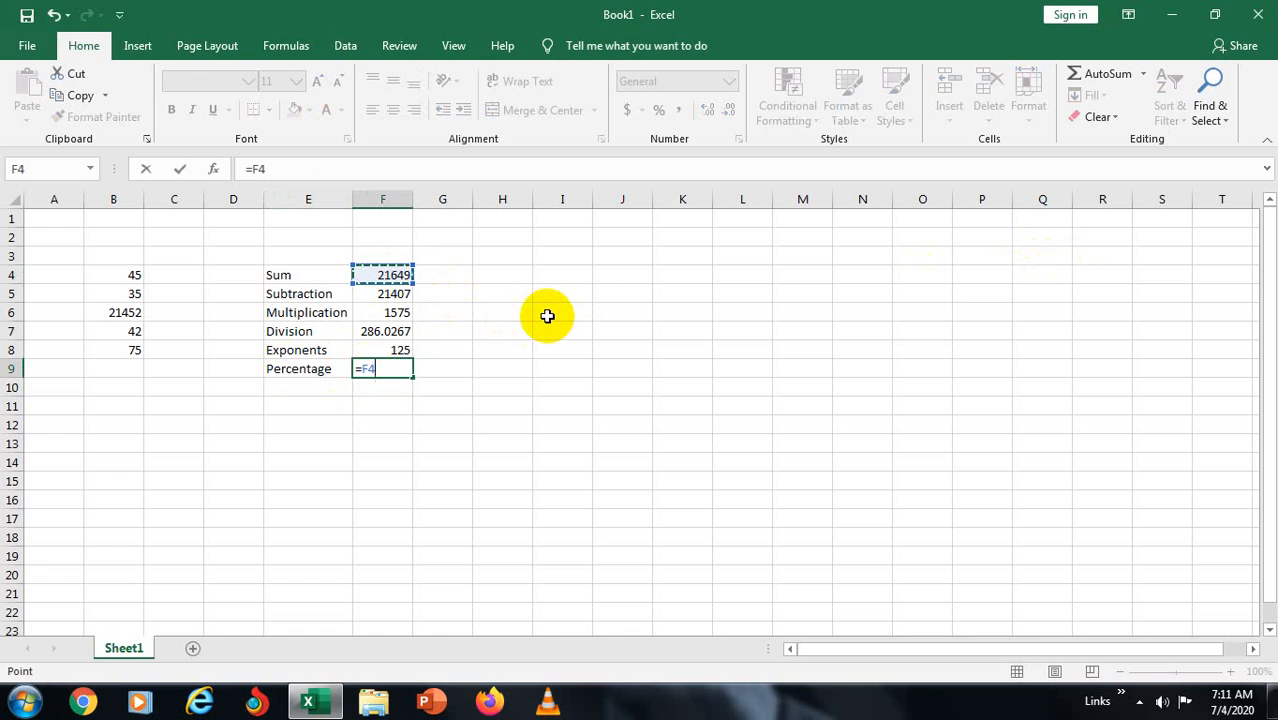
text(%)
key(Return)
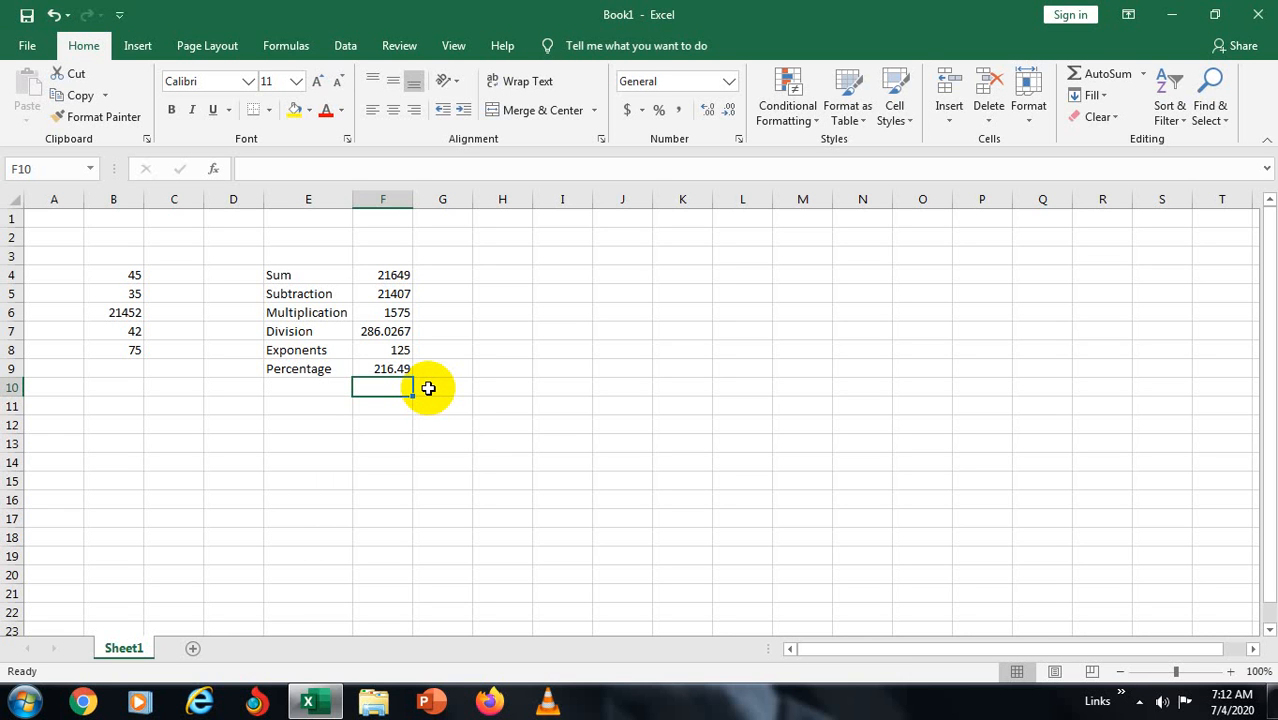
- Jump from cell B13 to the worksheet's last row in column B and return to the data
click(573, 272)
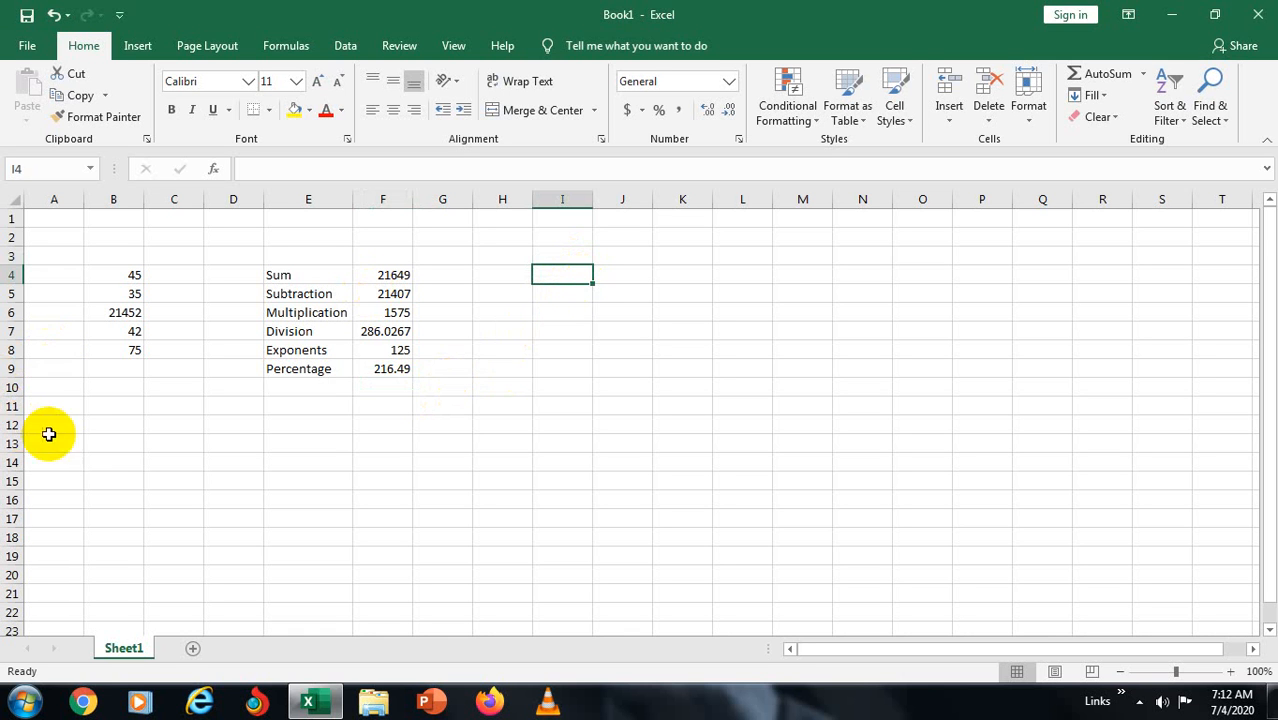
click(108, 452)
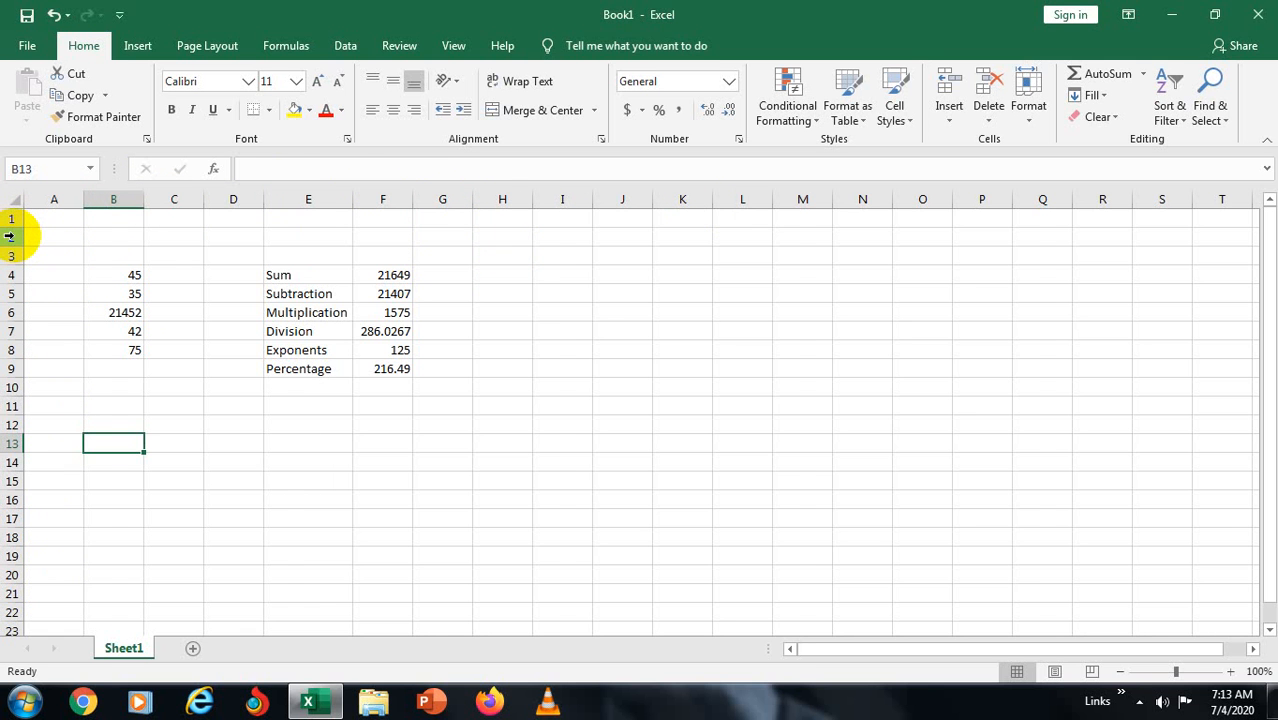
key(ctrl+Down)
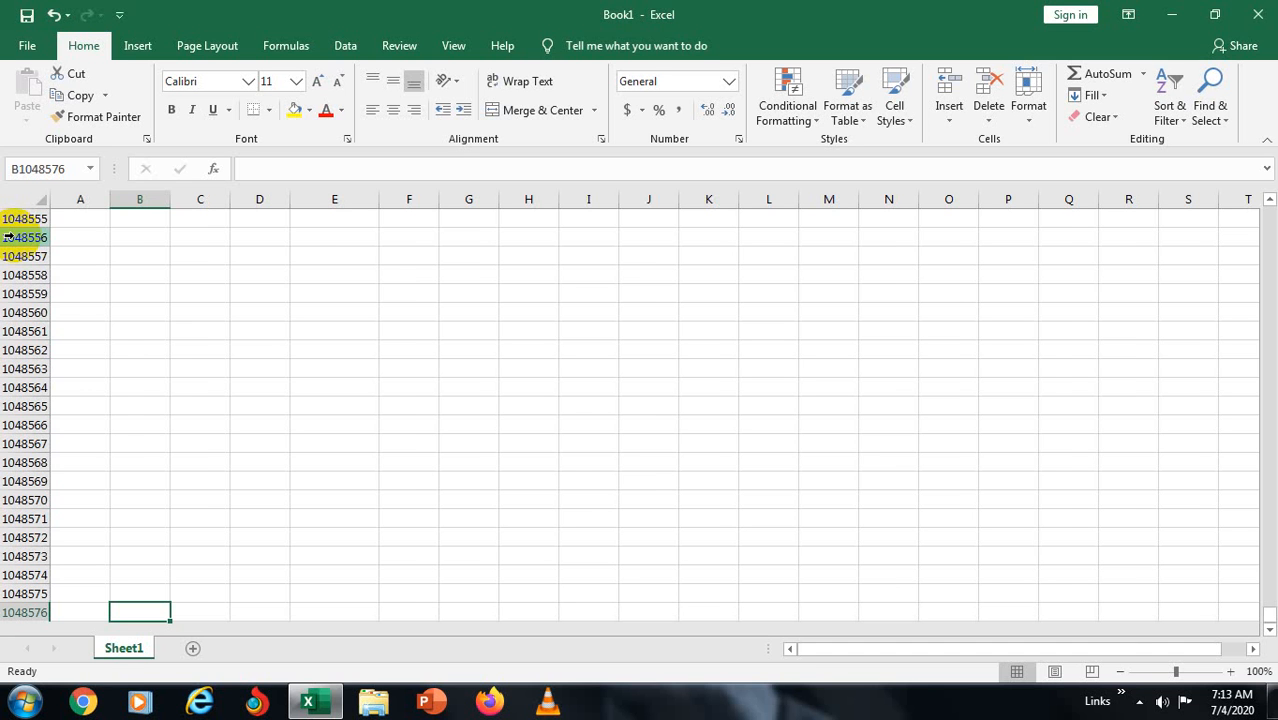
key(ctrl+Up)
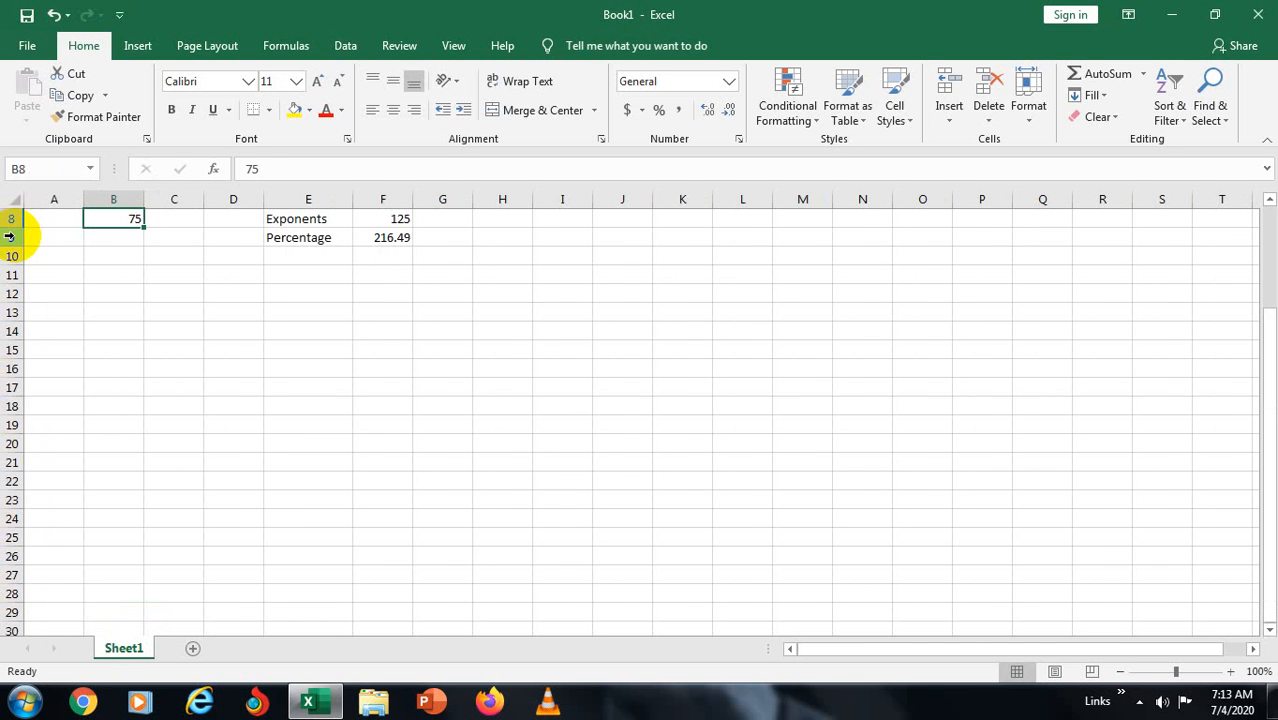
scroll(10, 236, up, 3)
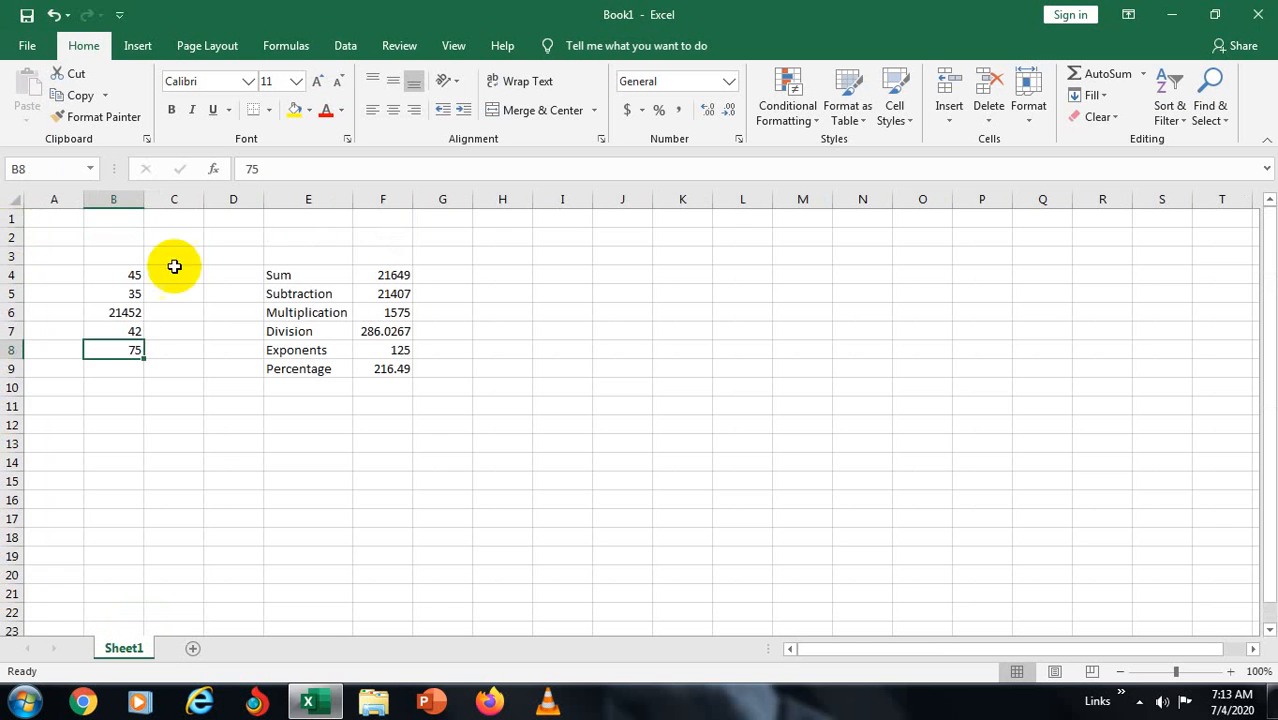
- Jump from cell G8 to the worksheet's last column and return to the first columns
click(428, 345)
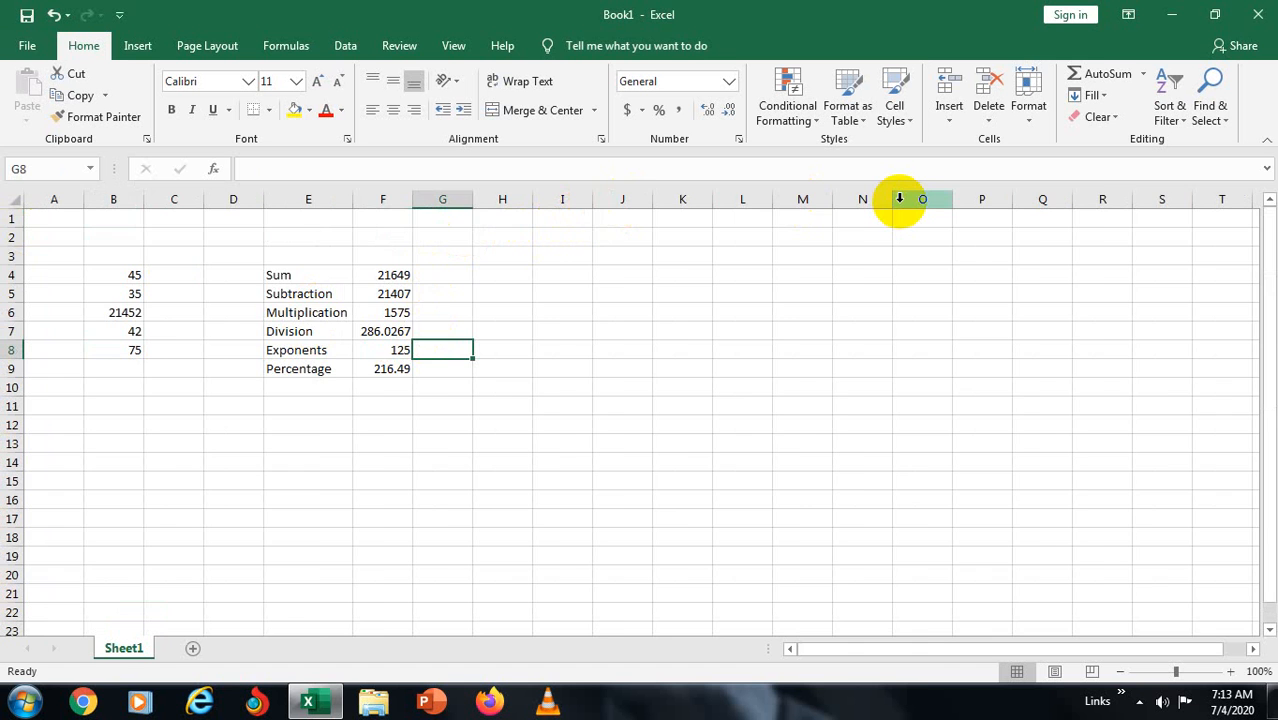
key(ctrl+Right)
click(1186, 205)
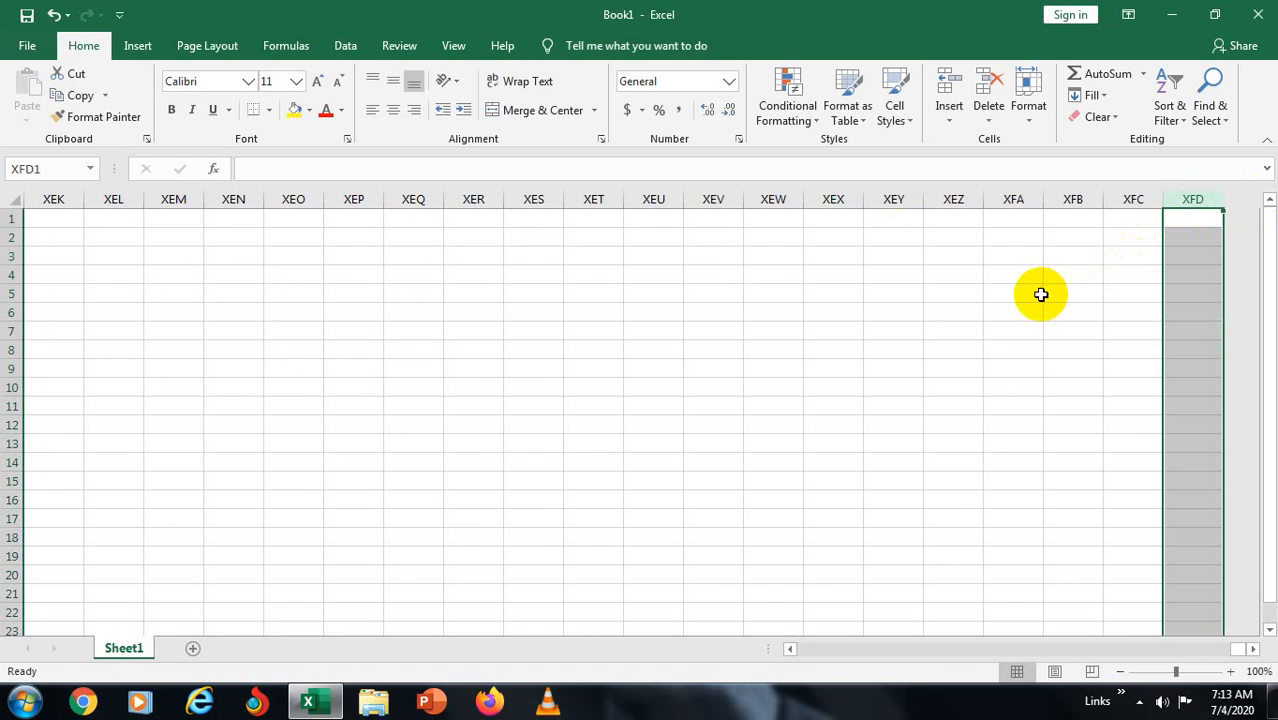
key(ctrl+Home)
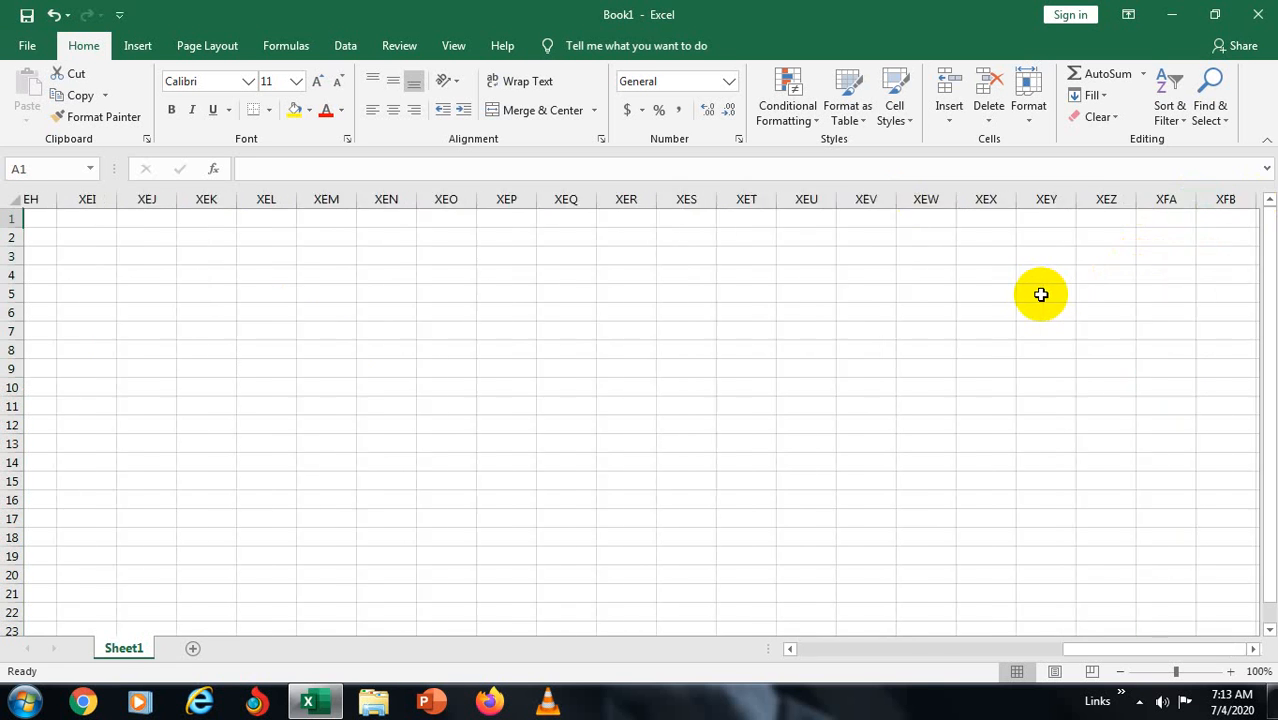
click(784, 281)
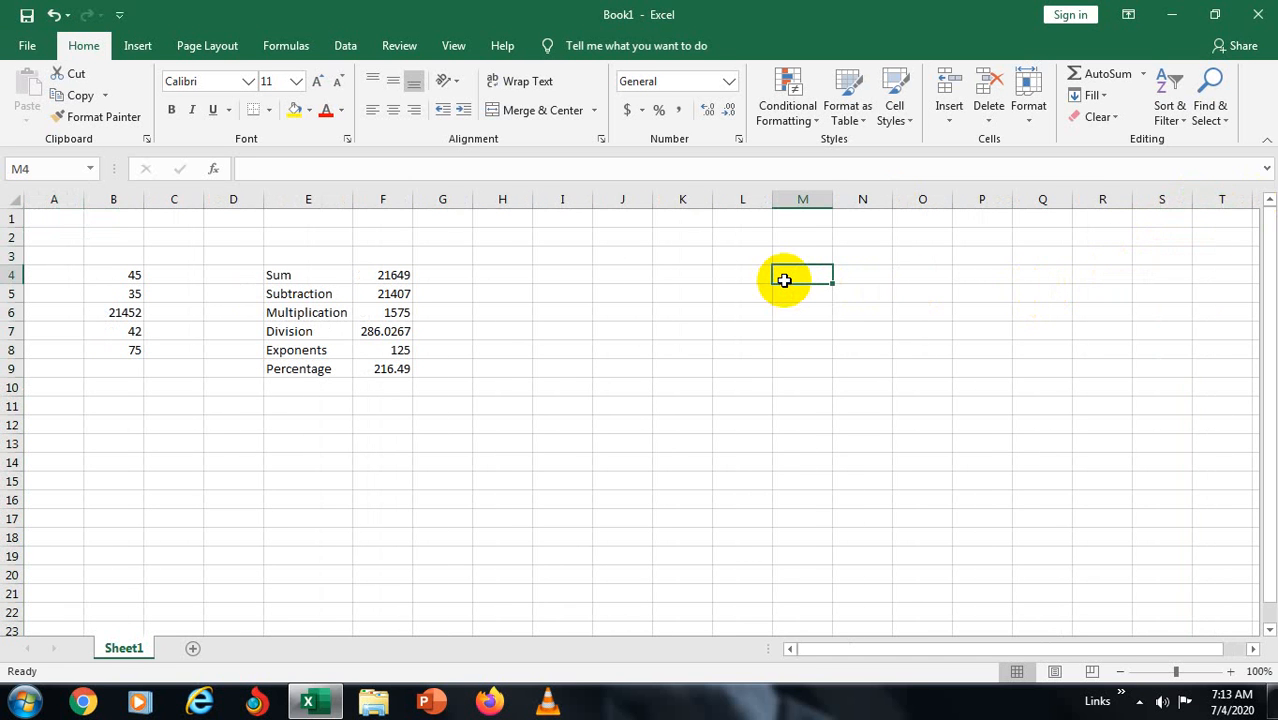
click(55, 214)
click(51, 313)
- Enter the numbers 1 and 2 in cells L6 and L7 as the start of a series
click(751, 309)
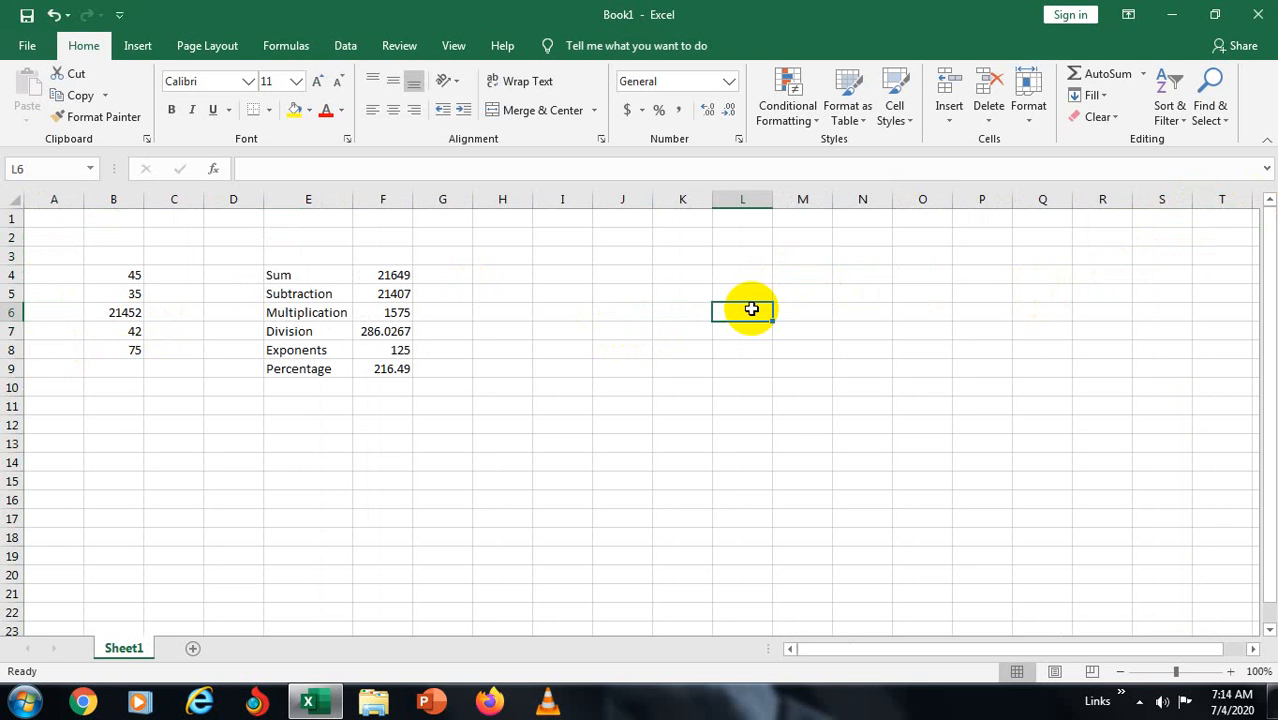
text(1)
key(Return)
text(2)
key(Return)
key(Return)
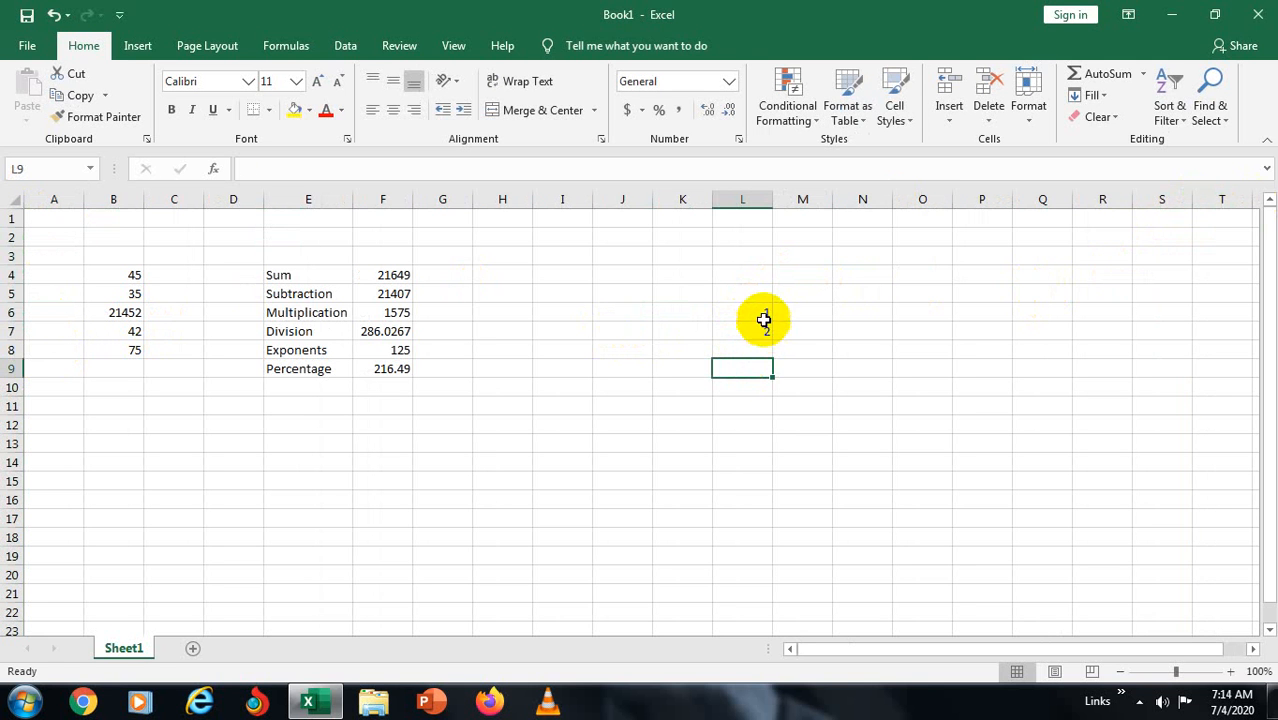
- Extend the number series from L6:L7 down column L to row 22 with AutoFill, ending at 17
click(763, 317)
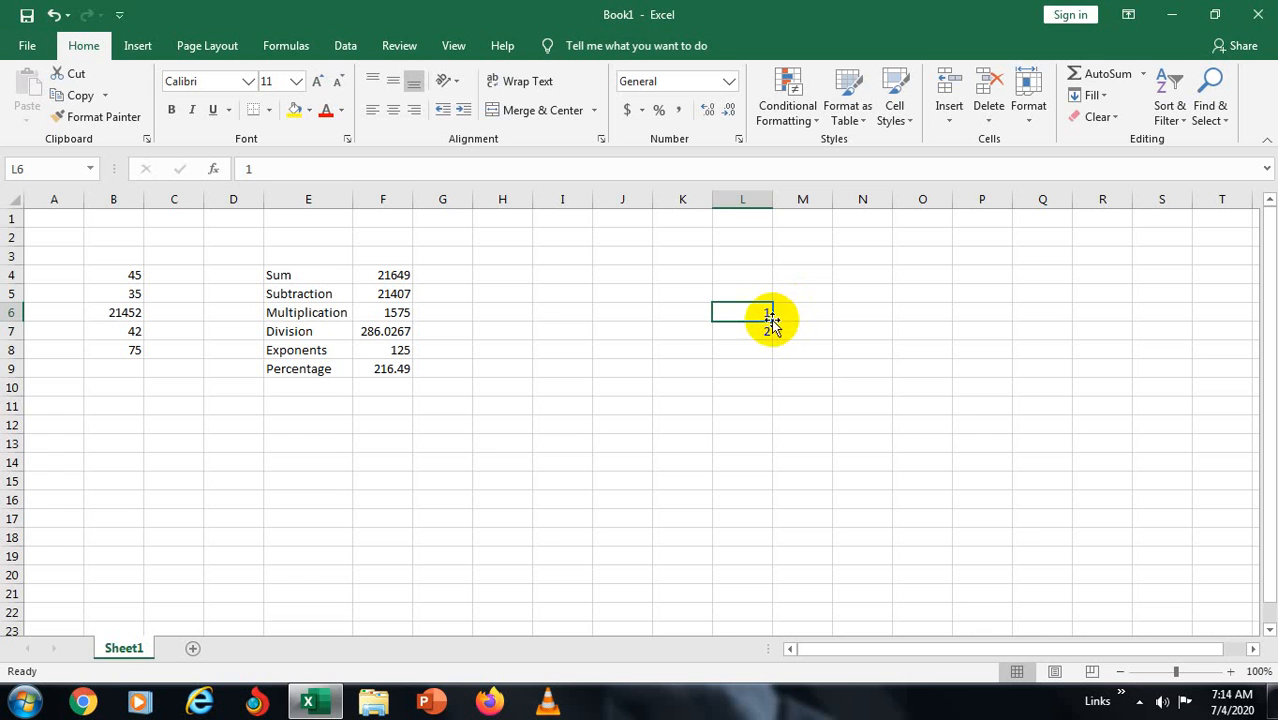
click(741, 356)
click(750, 312)
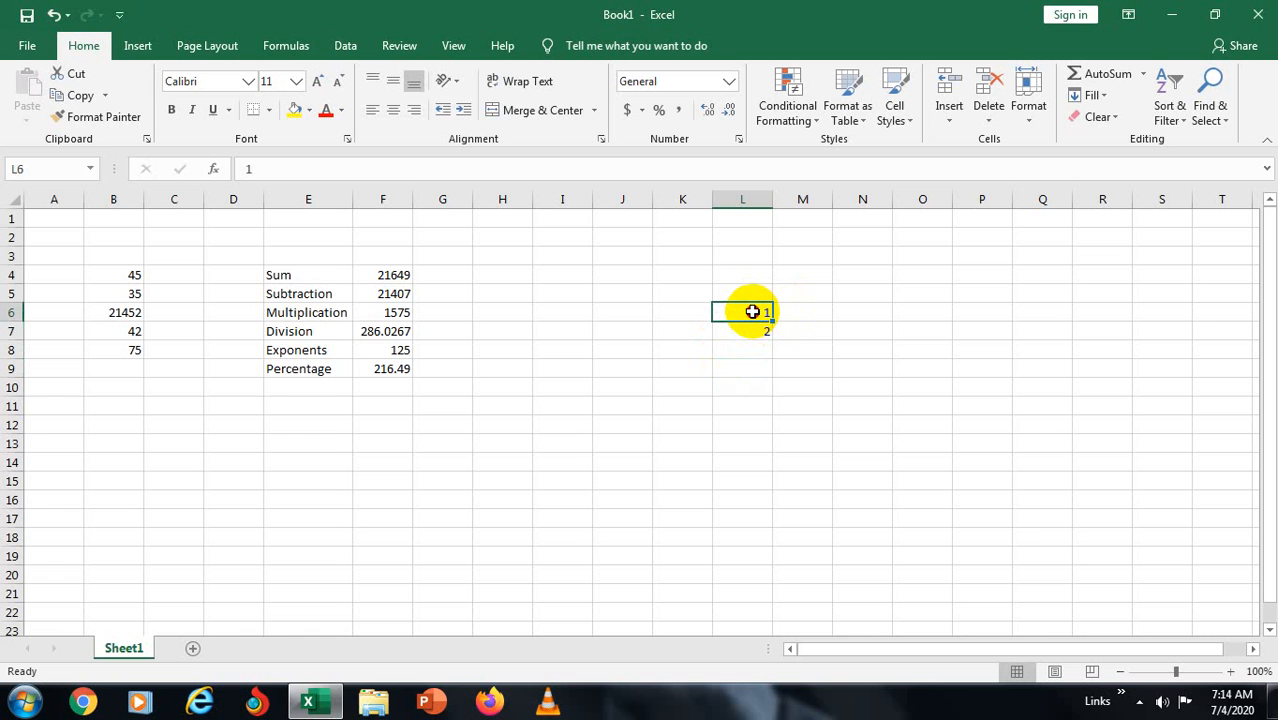
drag(752, 312, 753, 335)
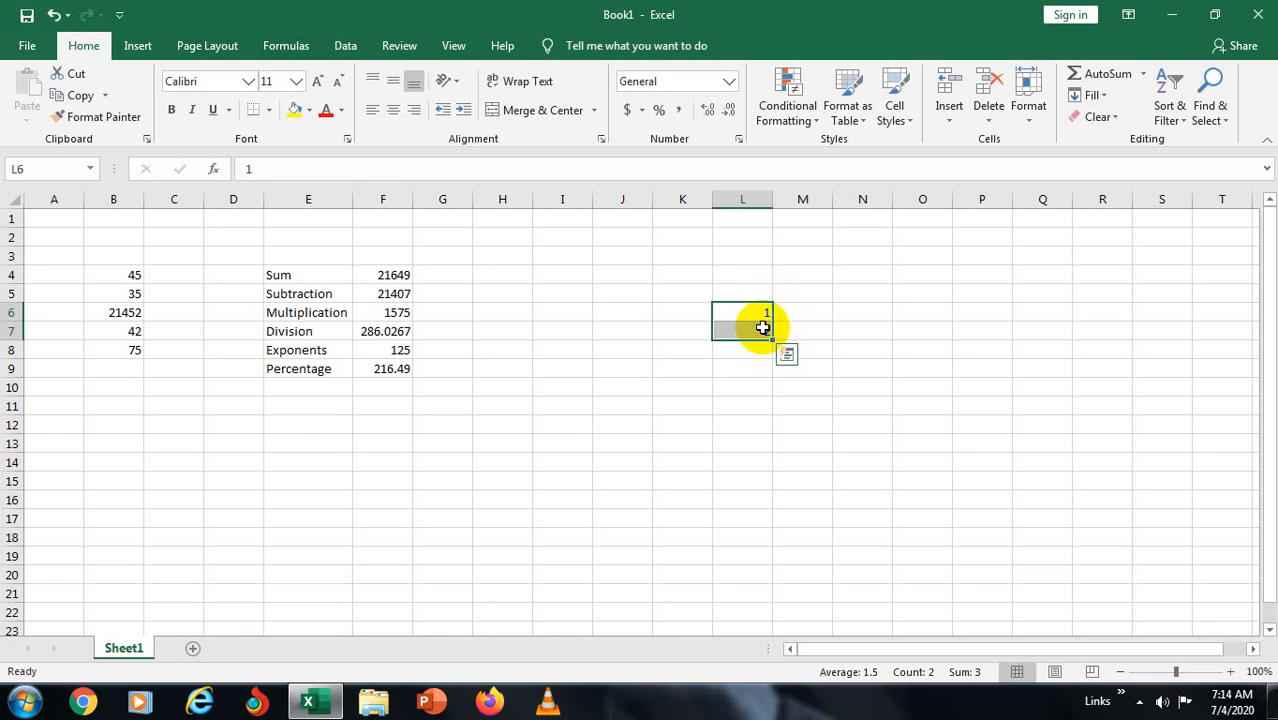
drag(772, 340, 757, 610)
click(919, 423)
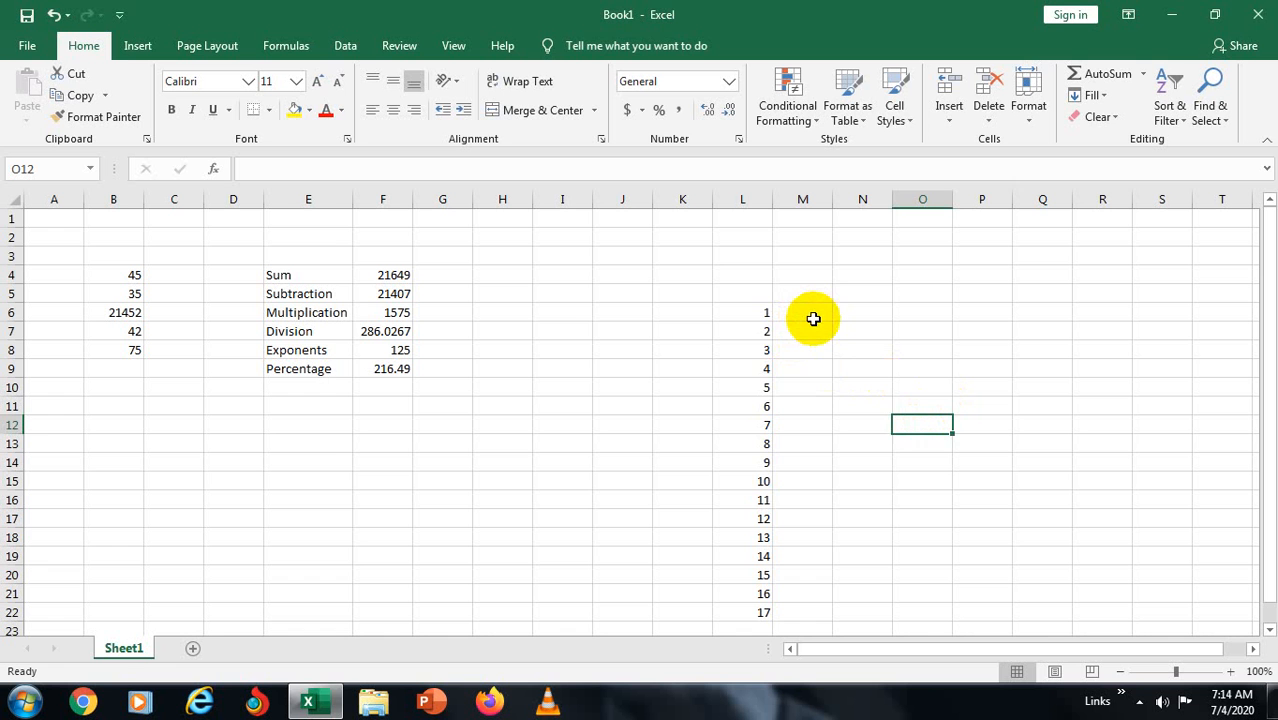
click(871, 316)
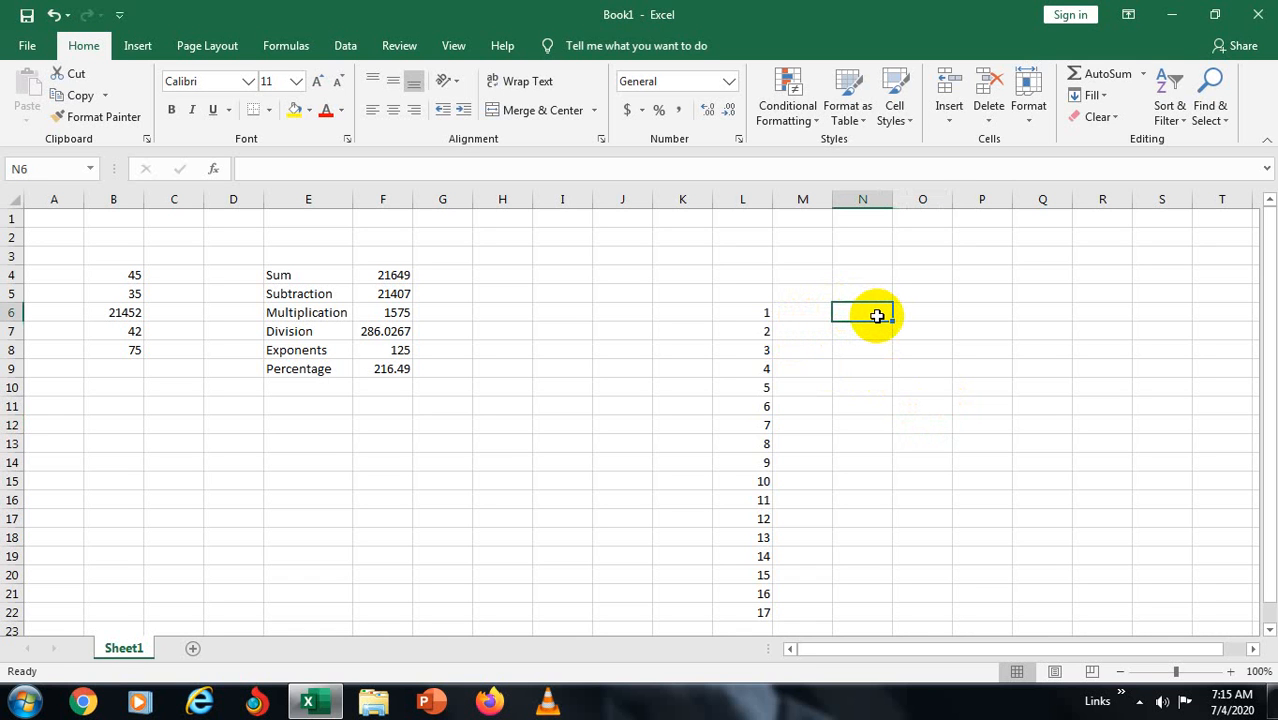
- Enter Monday in cell N6 and extend the weekday series down column N to row 20 with AutoFill
text(monda)
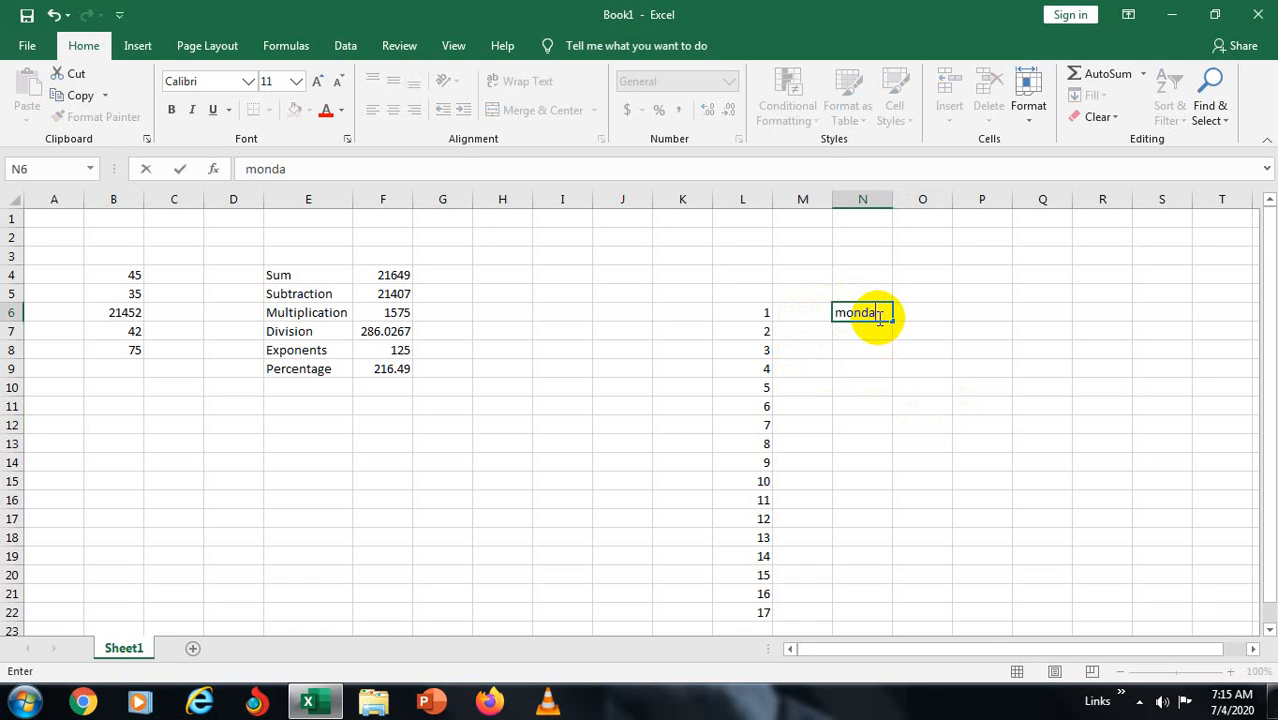
text(y)
key(Return)
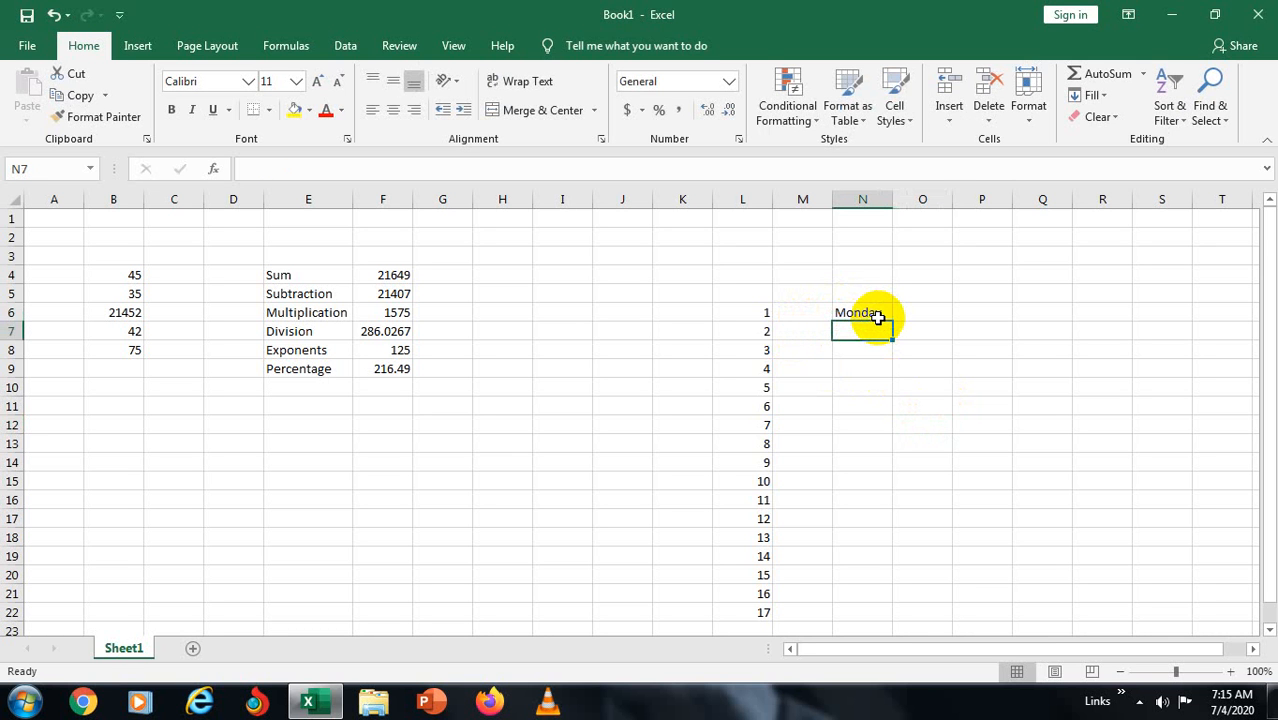
text(t)
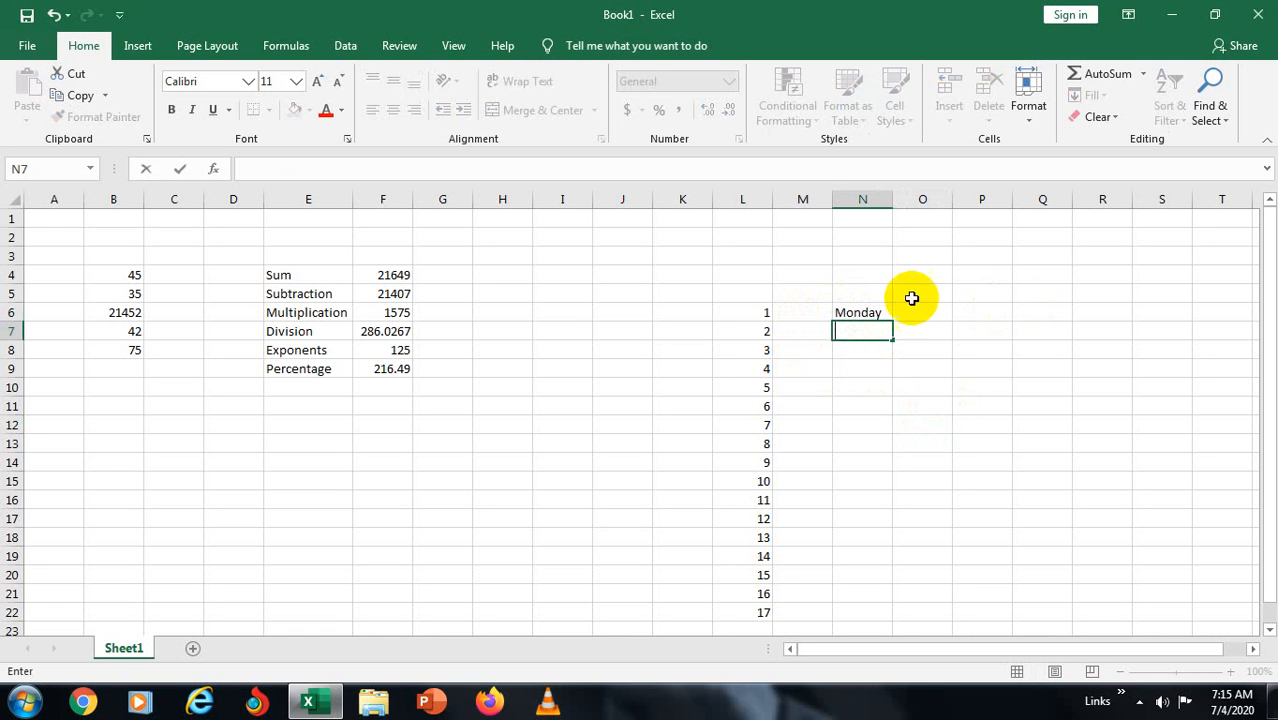
click(872, 313)
drag(892, 320, 876, 576)
click(1018, 474)
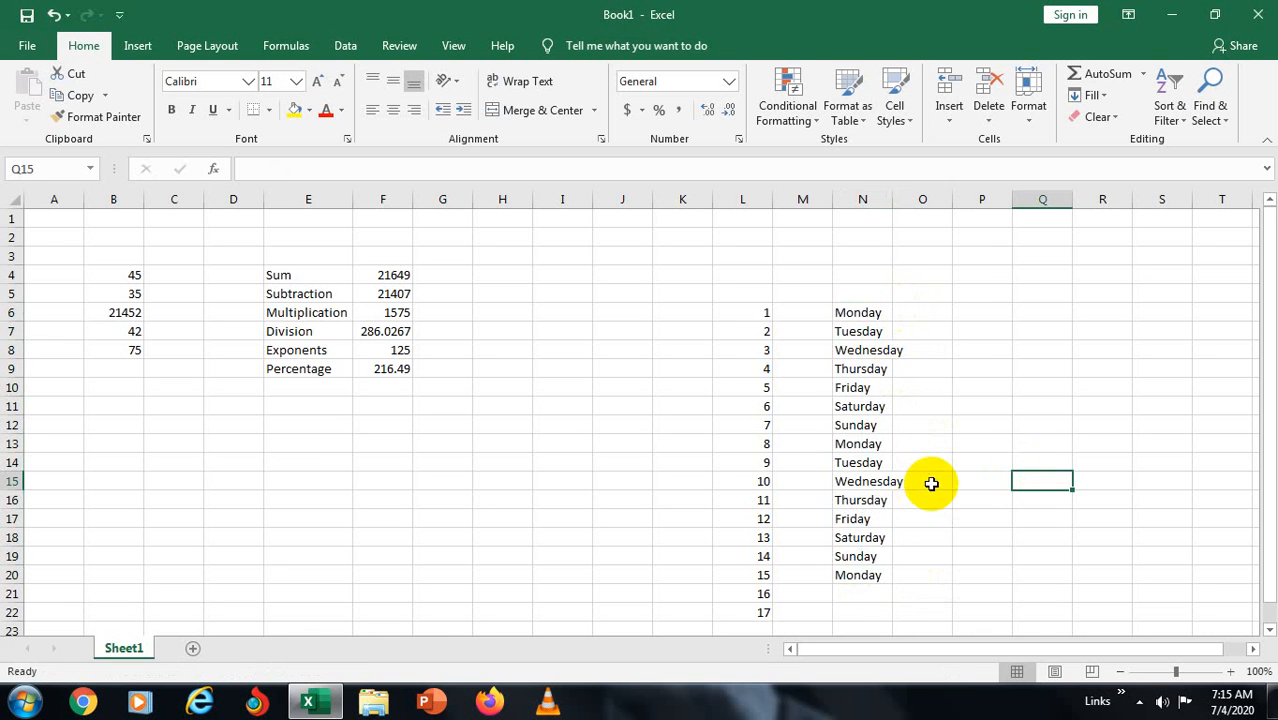
- Enter jan in cell P6 and extend the month series down column P to dec in row 17 with AutoFill
click(973, 310)
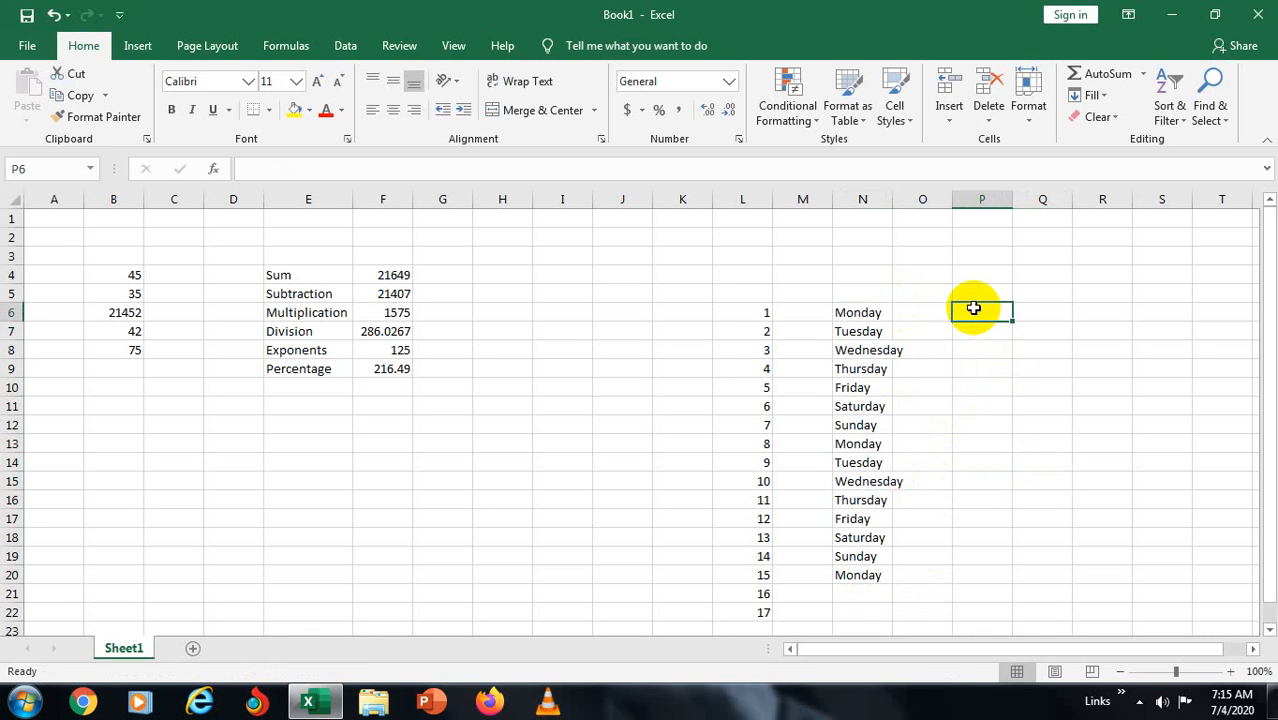
text(jan)
click(980, 310)
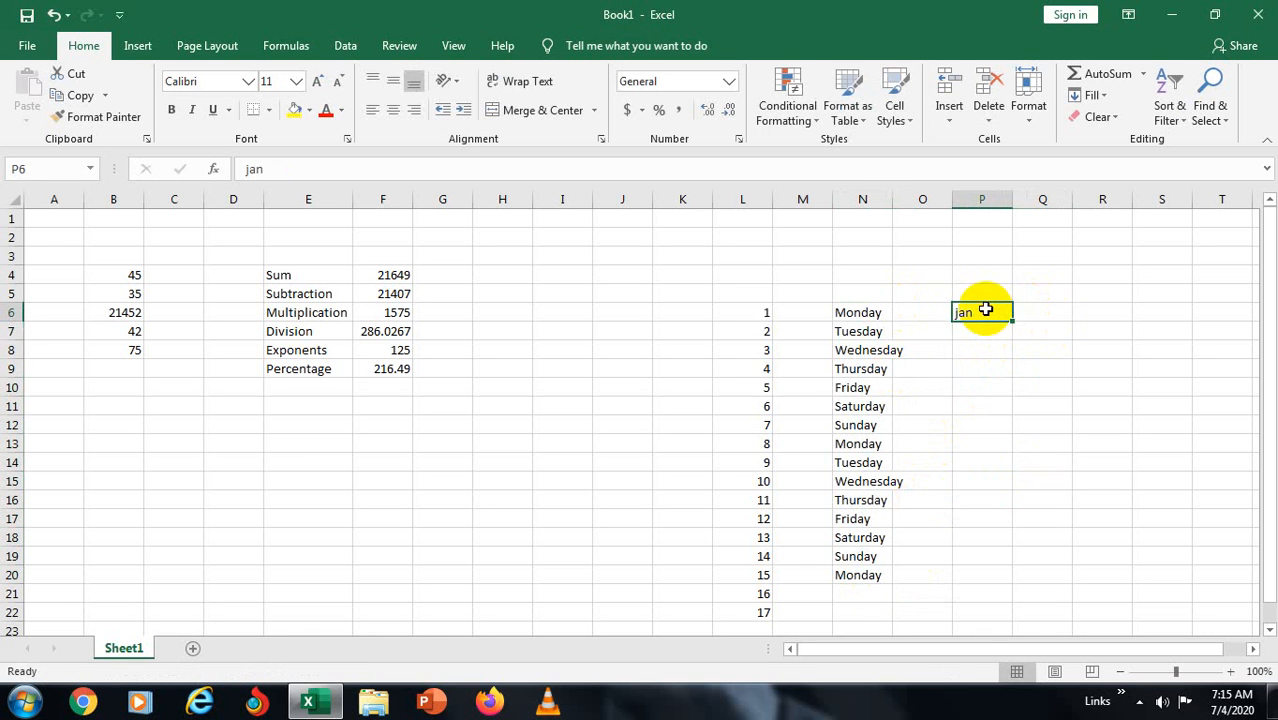
drag(1012, 321, 1022, 532)
click(1220, 350)
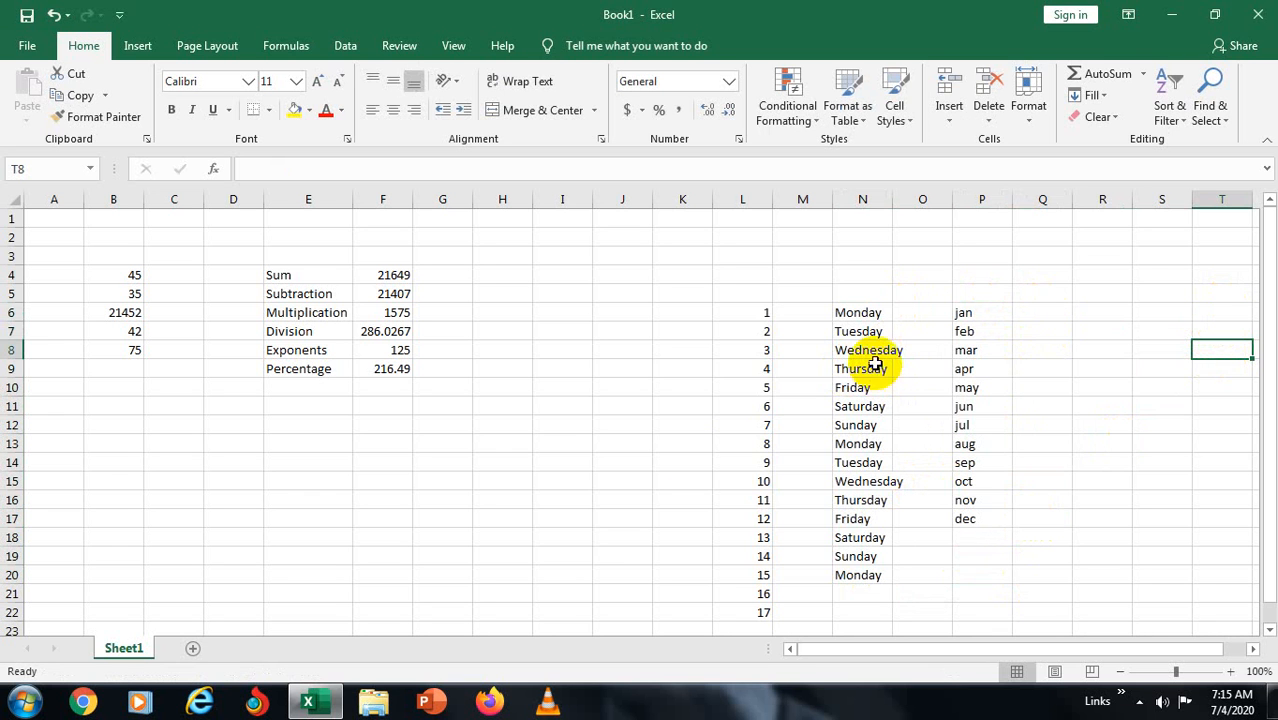
- Examine the Name Box reference of the selected cell for cells J18 and H13
click(597, 530)
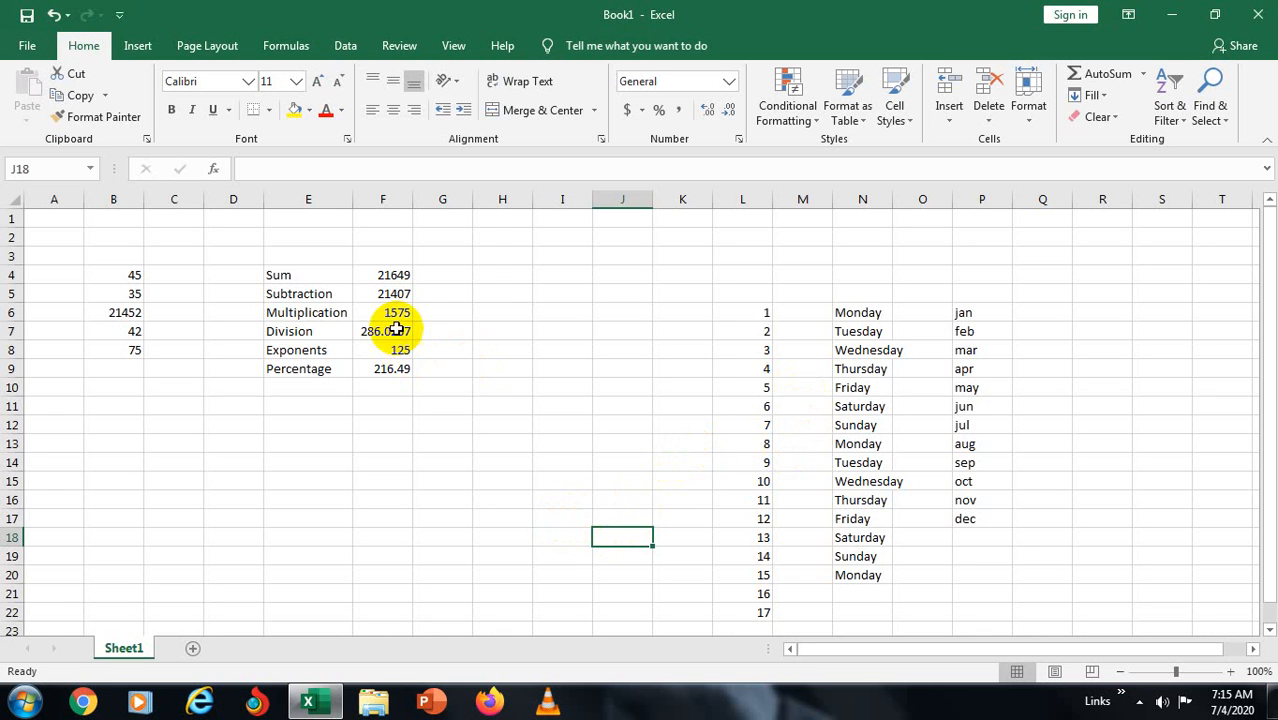
click(42, 170)
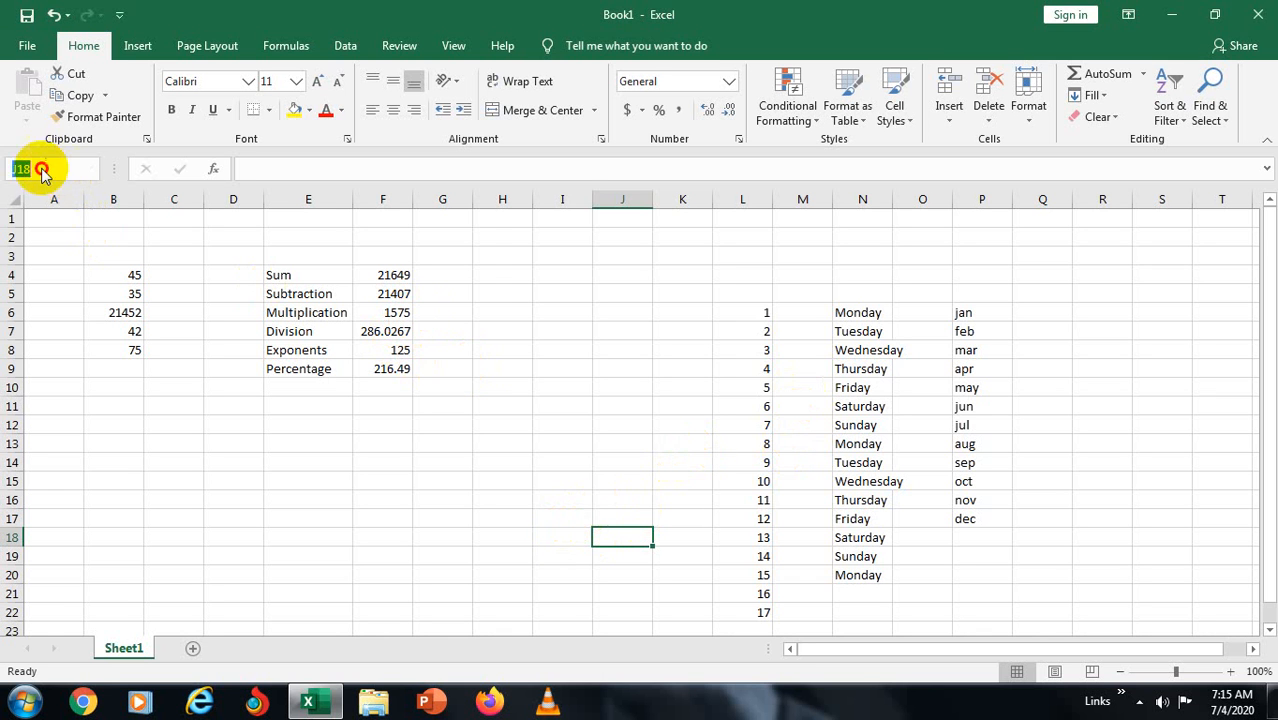
click(58, 170)
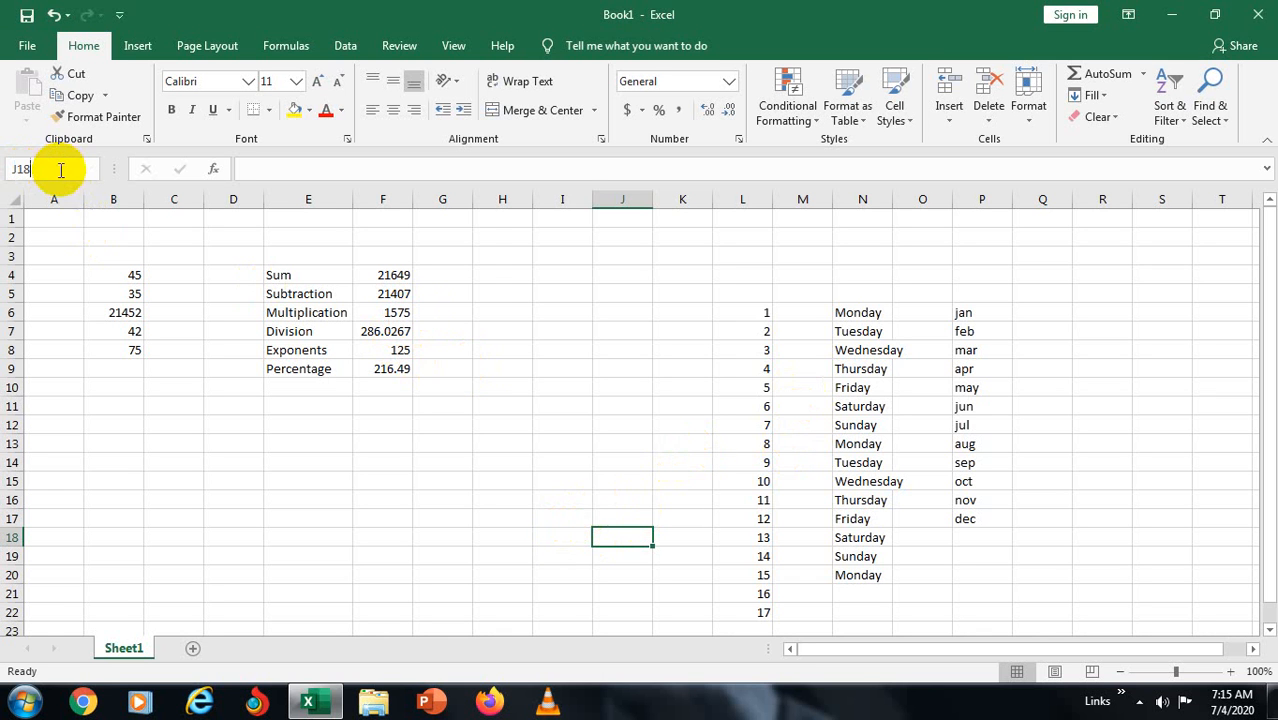
click(519, 443)
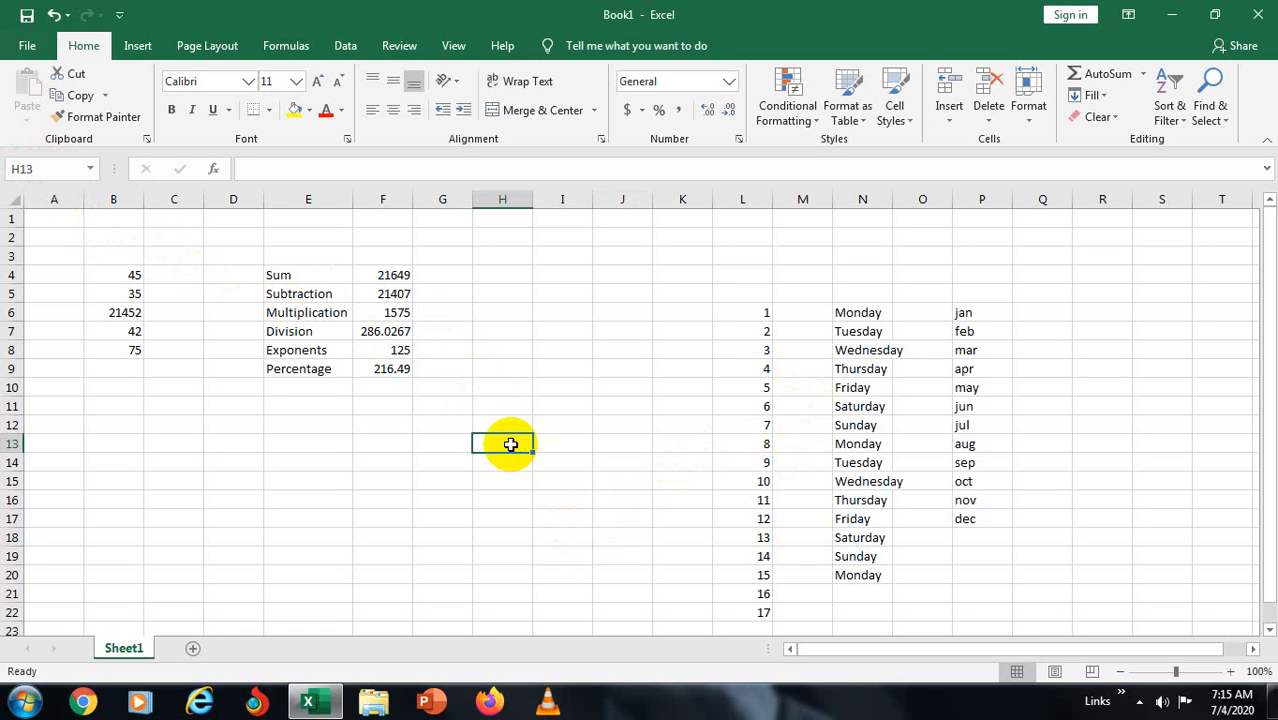
click(51, 168)
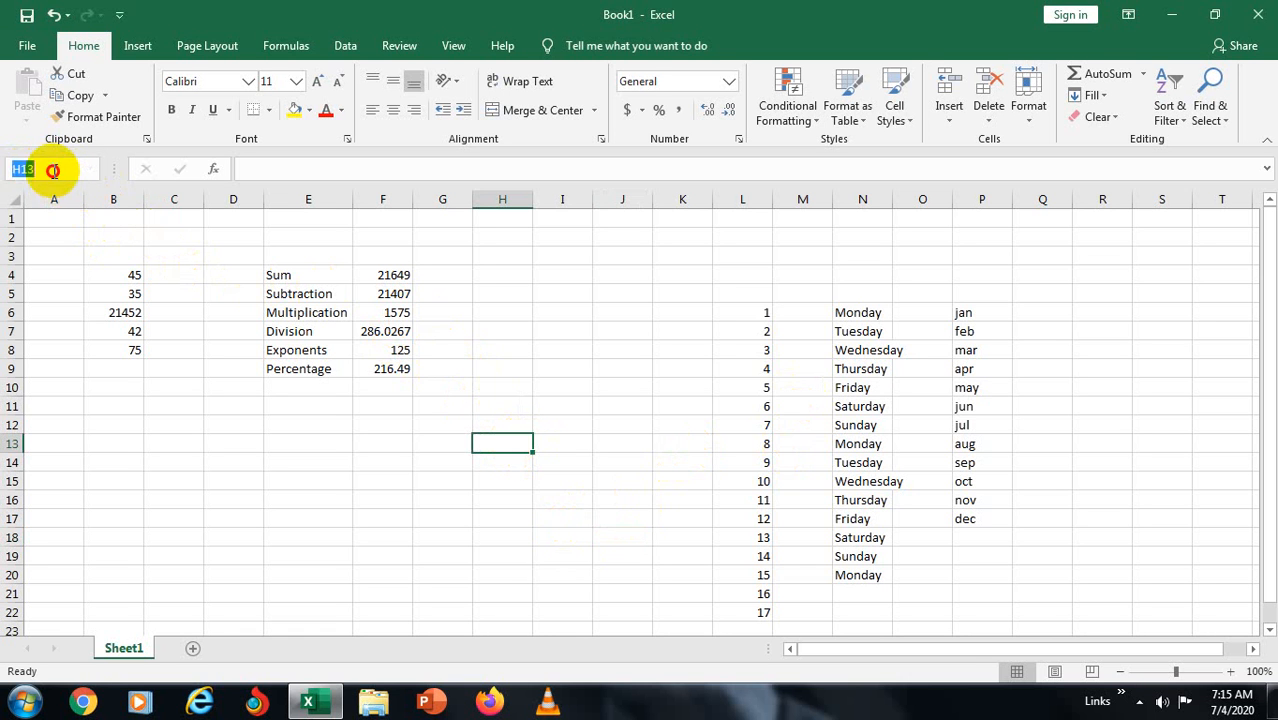
- Look through the empty rows below the data, down to row 125, and the columns as far as U
click(859, 652)
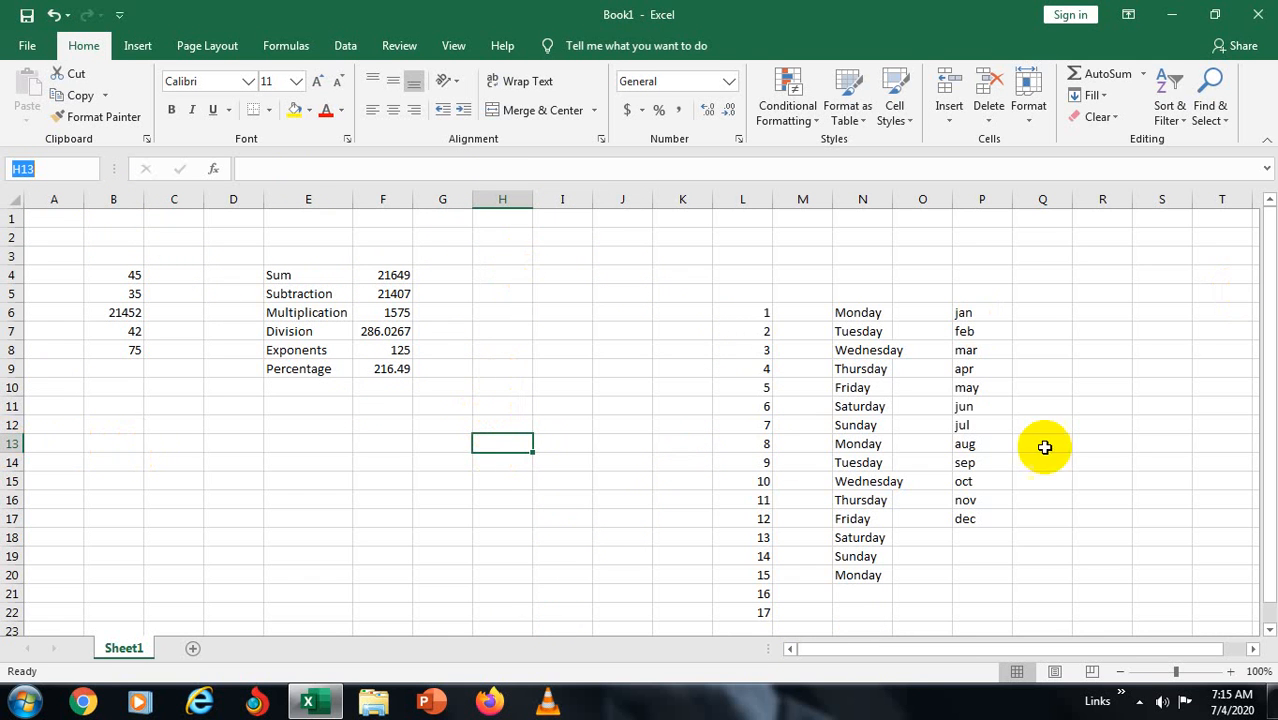
click(1077, 455)
scroll(1077, 455, down, 20)
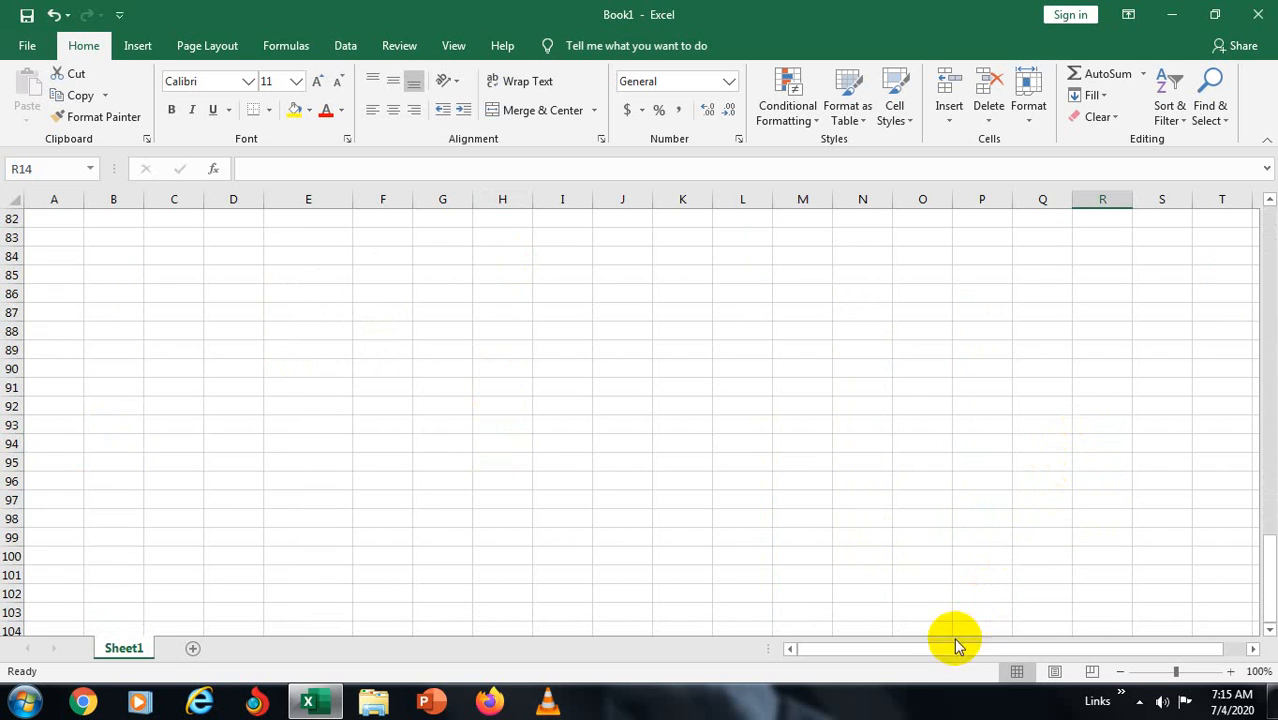
drag(957, 646, 1055, 648)
click(1050, 539)
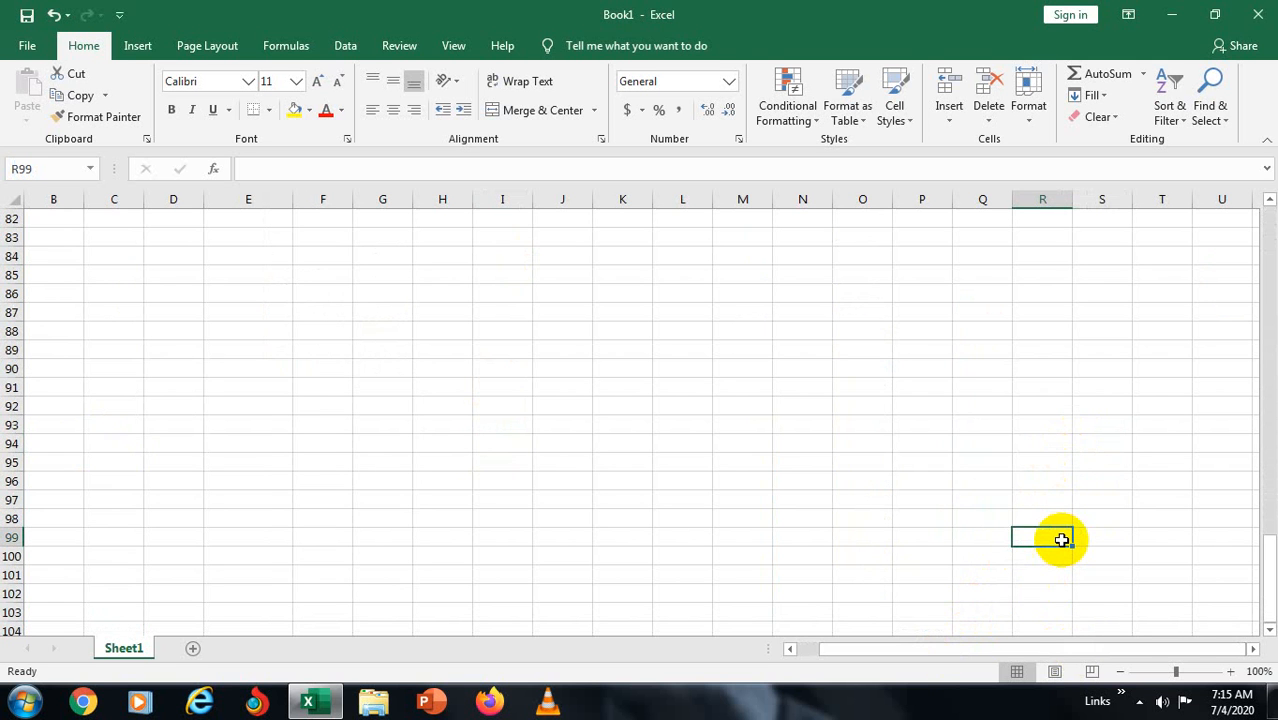
scroll(1200, 525, down, 7)
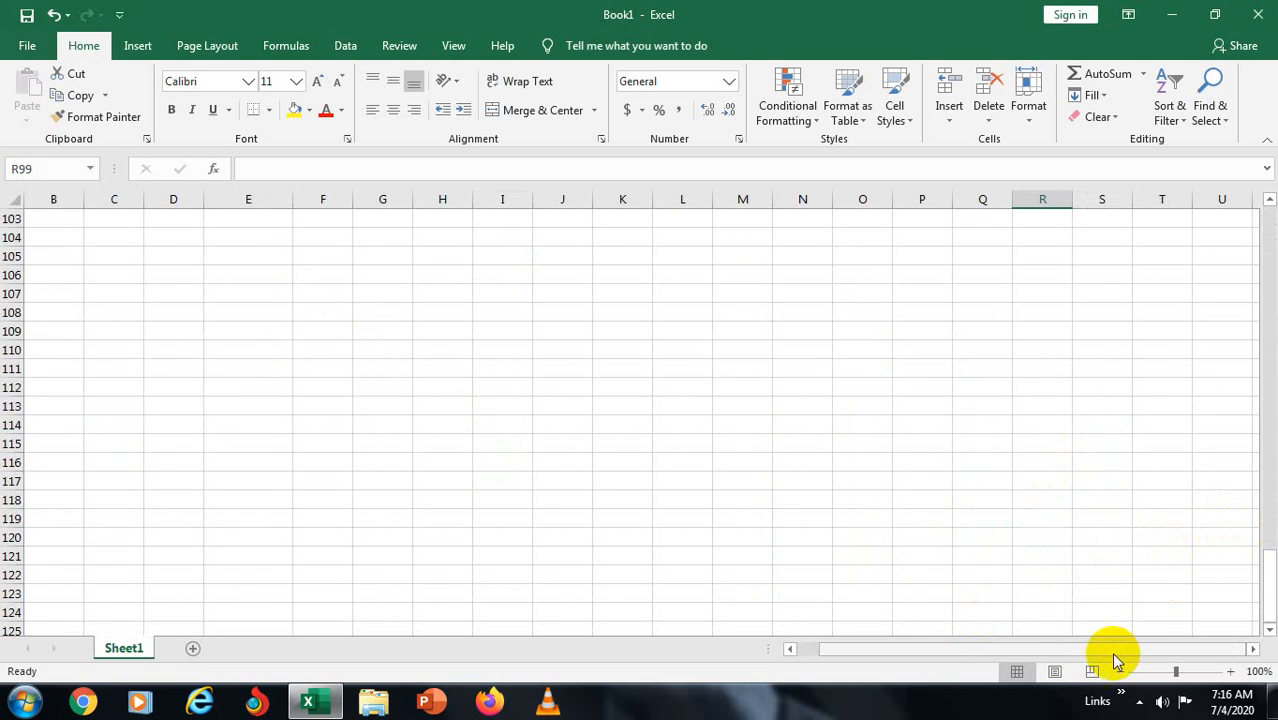
drag(1101, 650, 1198, 645)
click(1220, 501)
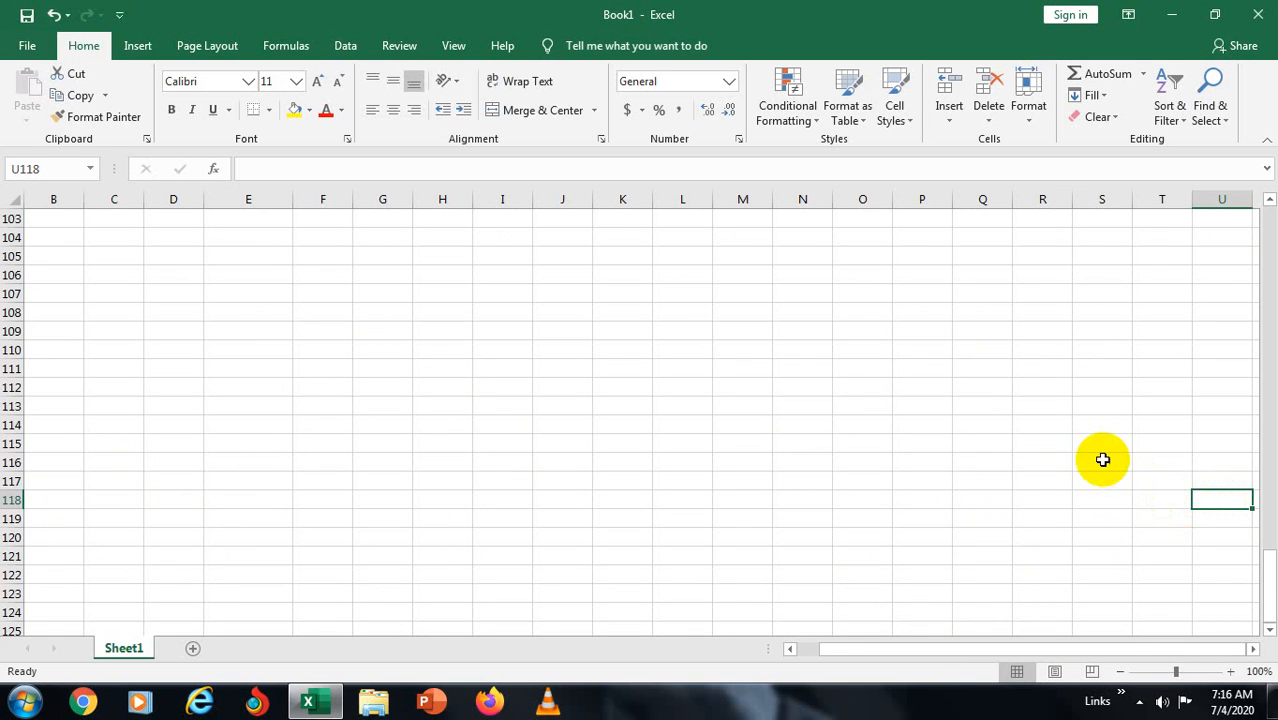
- Examine the Name Box reference and the formula bar content for cell O112
click(864, 386)
click(49, 165)
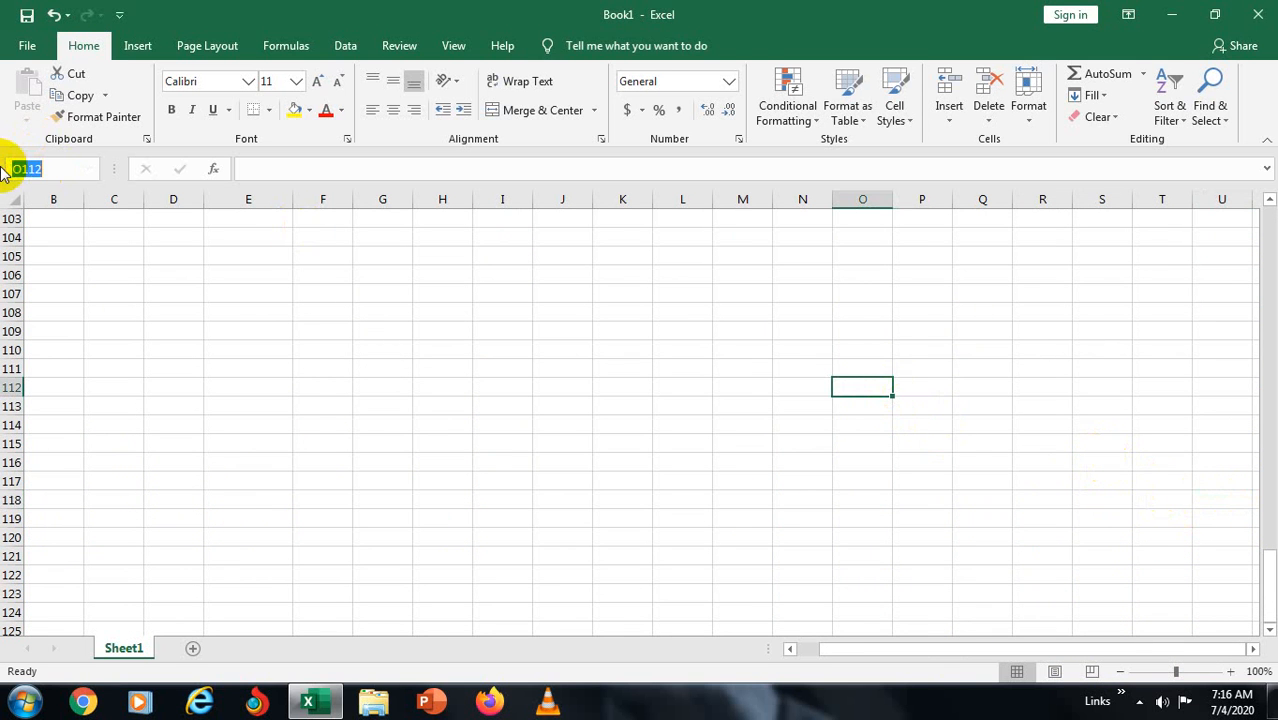
click(302, 166)
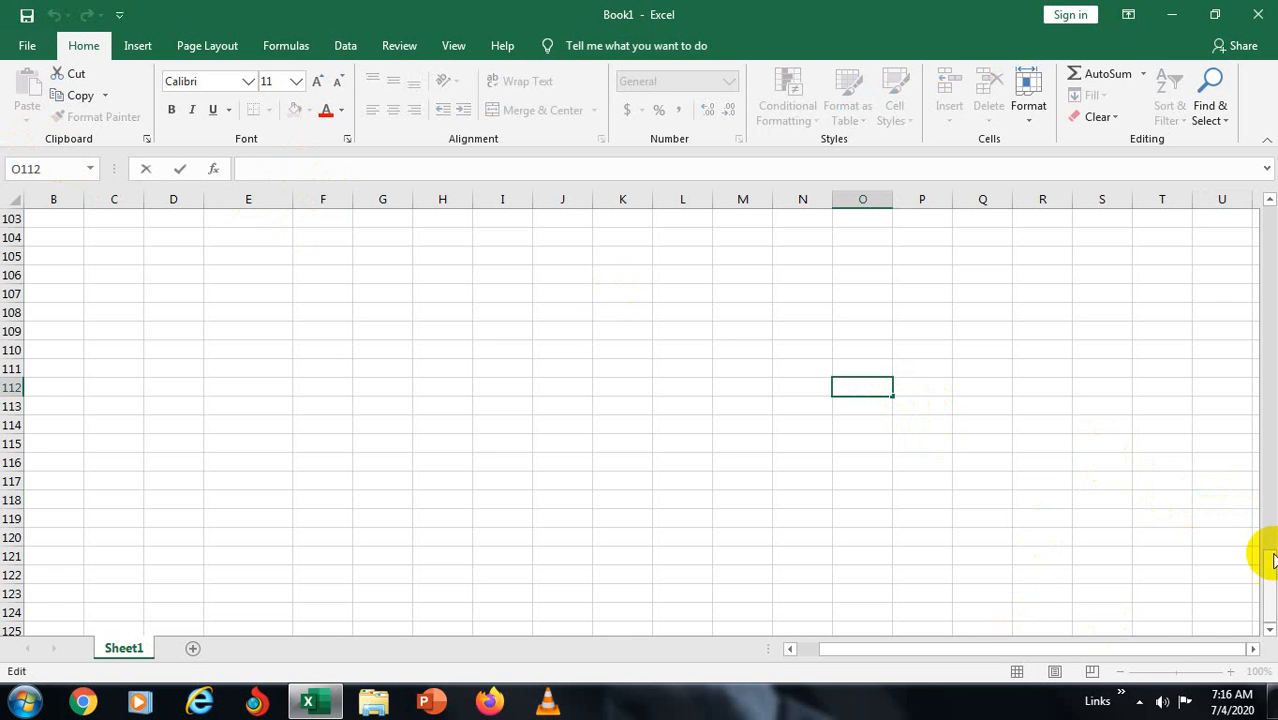
- Return to the data and review the formulas behind the Sum through Percentage results in cells F4:F9
drag(1267, 559, 1252, 201)
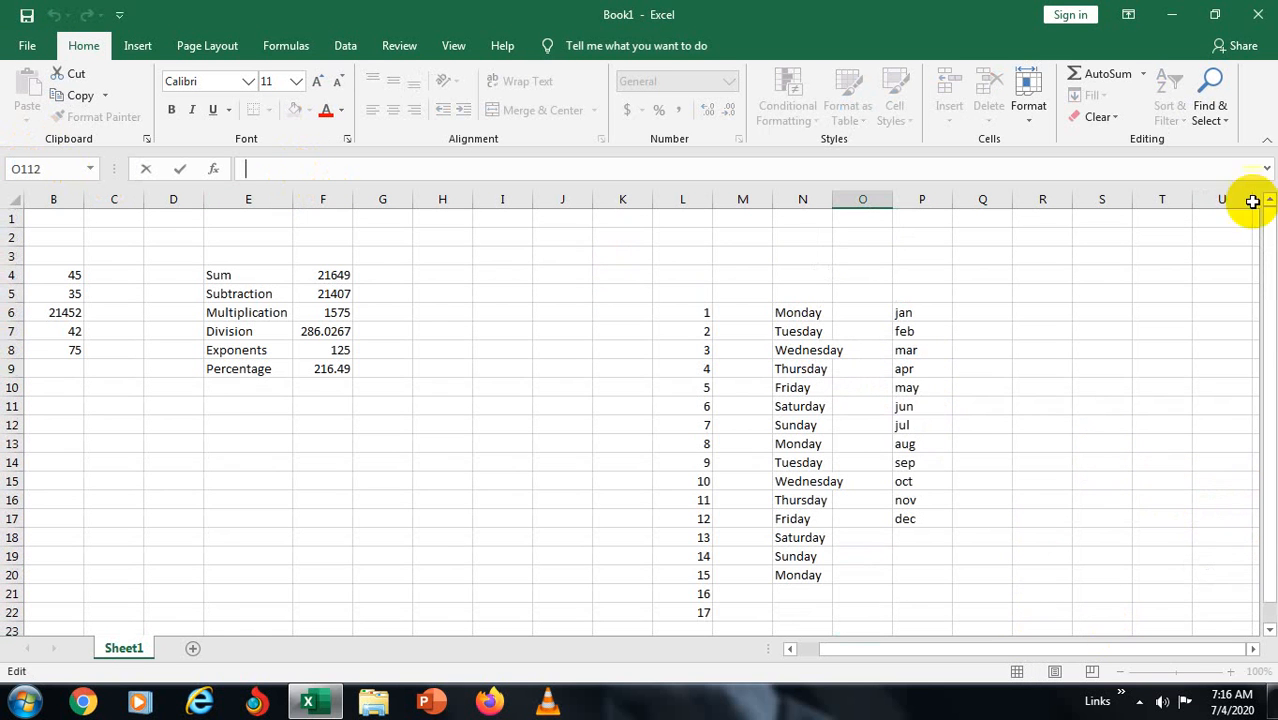
click(333, 290)
click(334, 272)
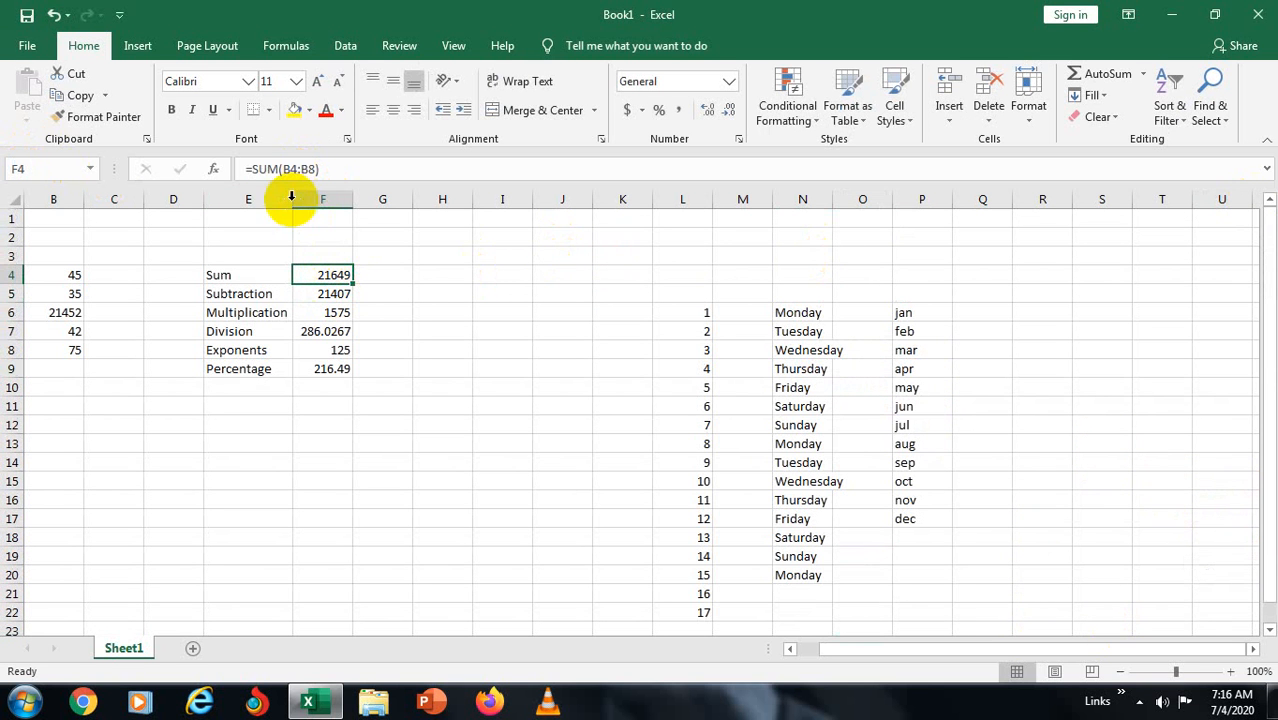
click(344, 296)
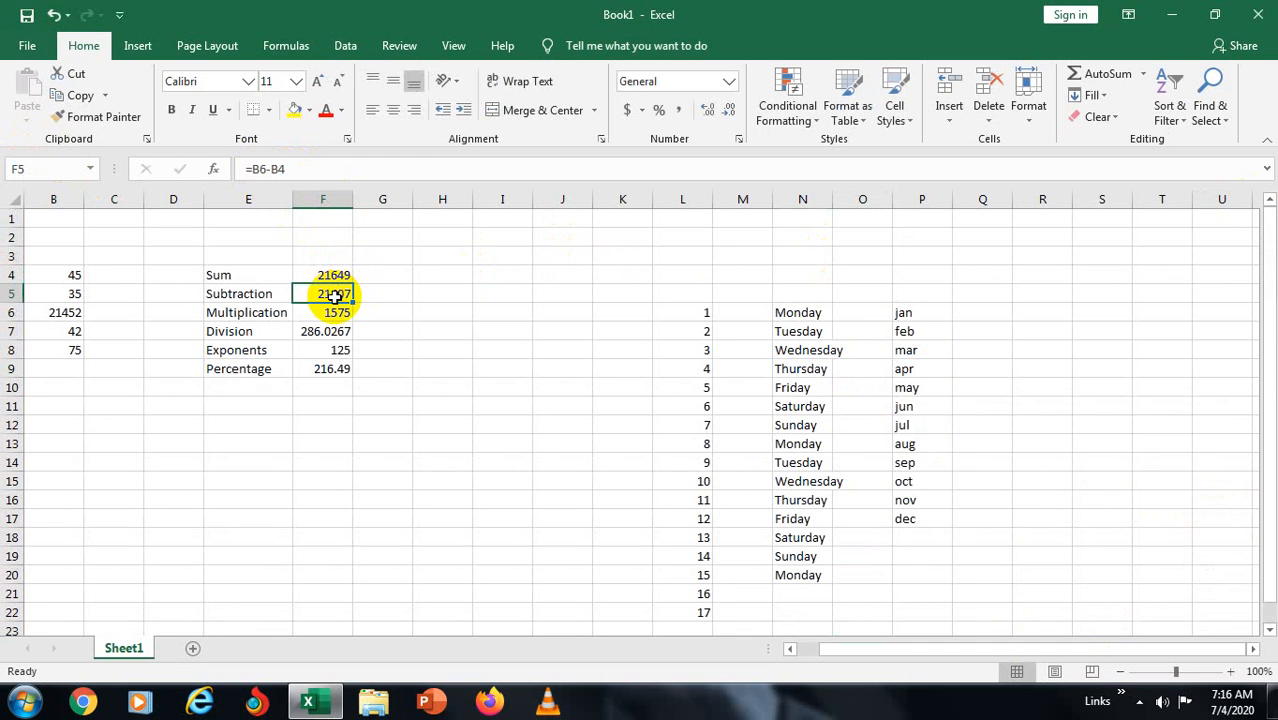
click(322, 313)
click(313, 332)
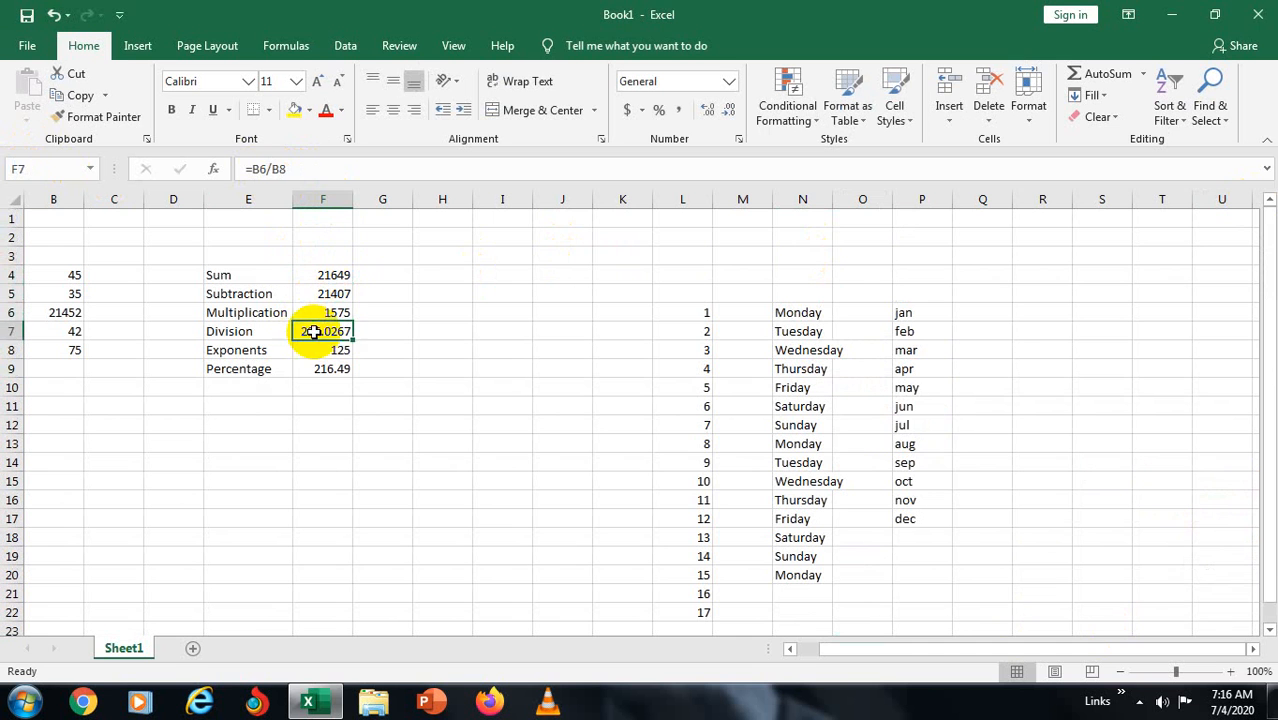
click(336, 370)
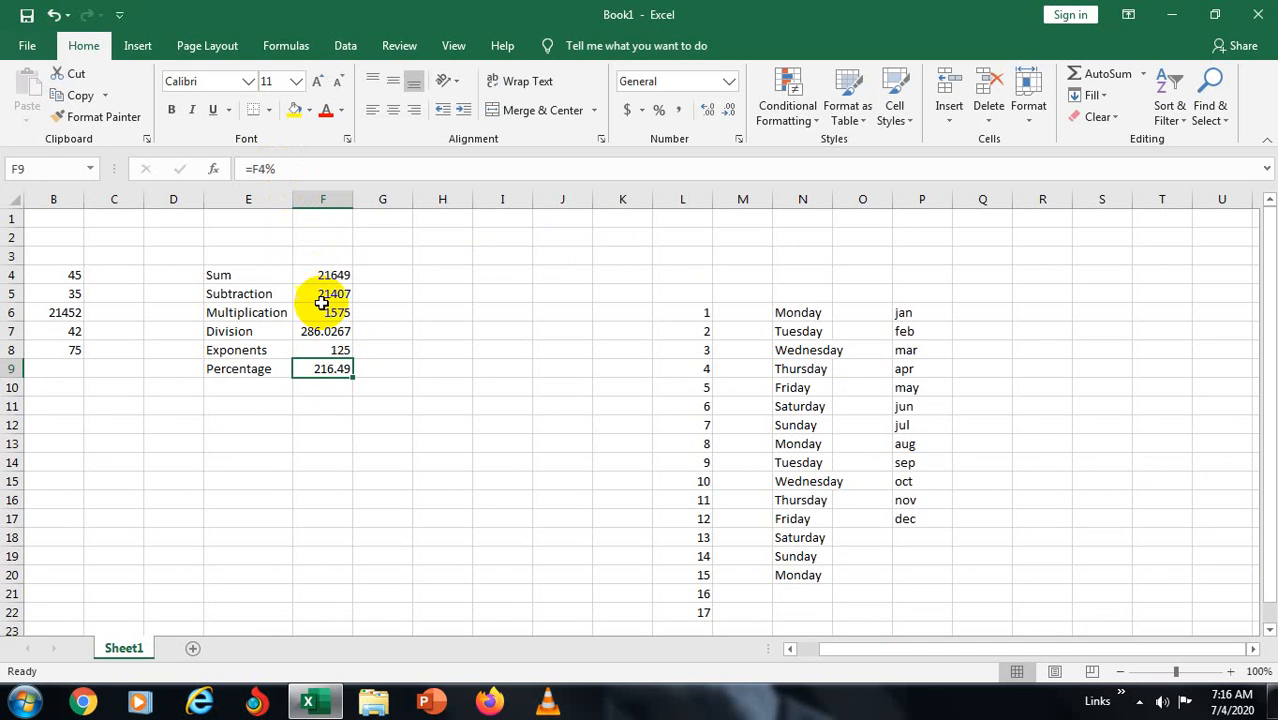
click(336, 350)
click(330, 331)
click(334, 370)
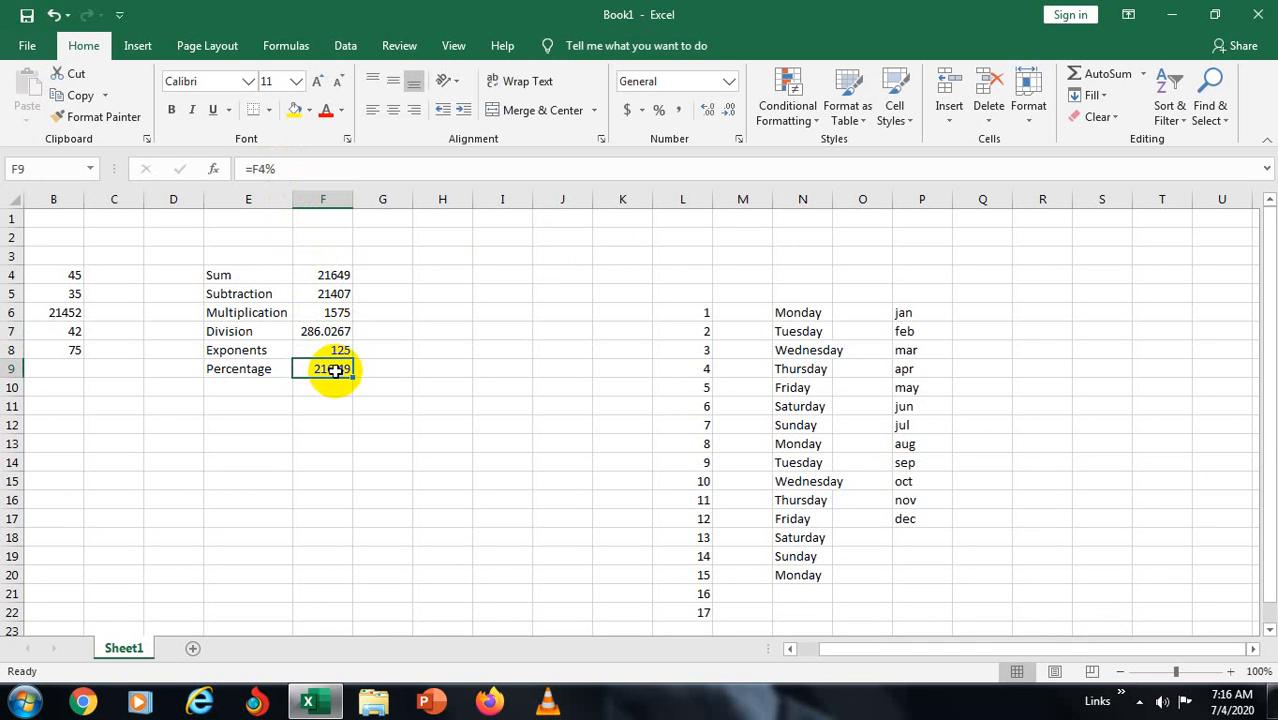
click(341, 348)
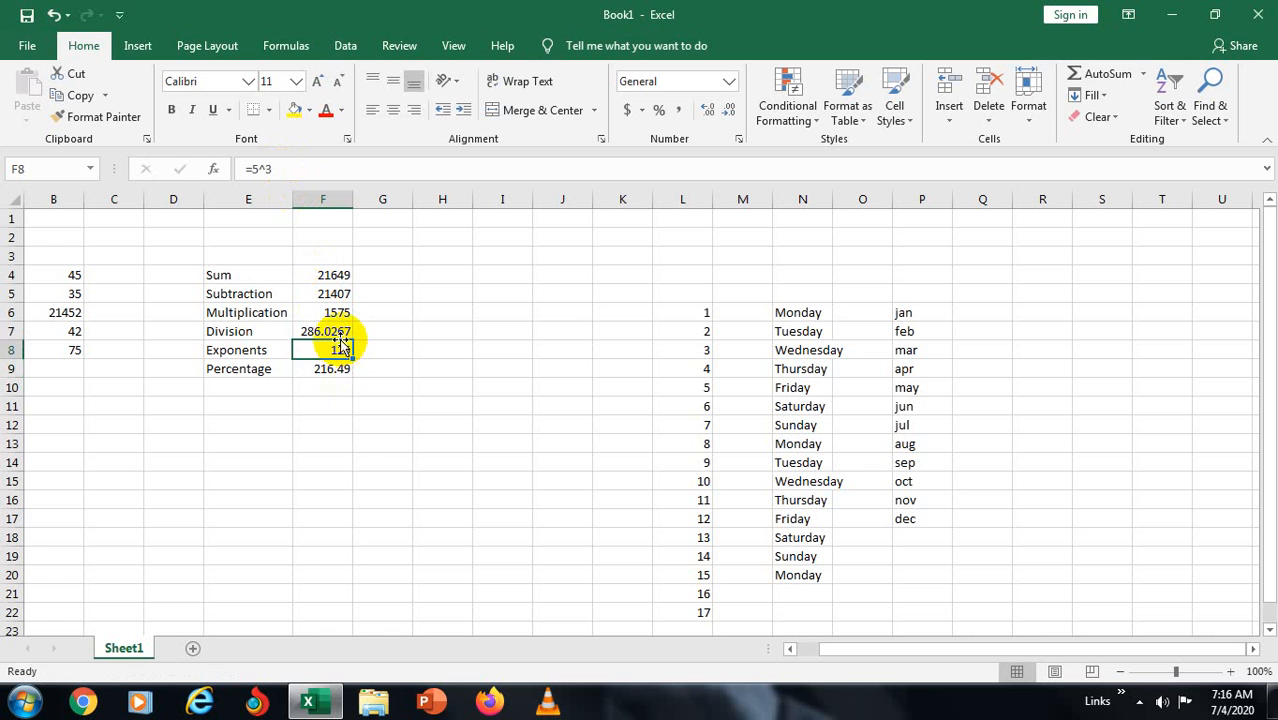
click(337, 331)
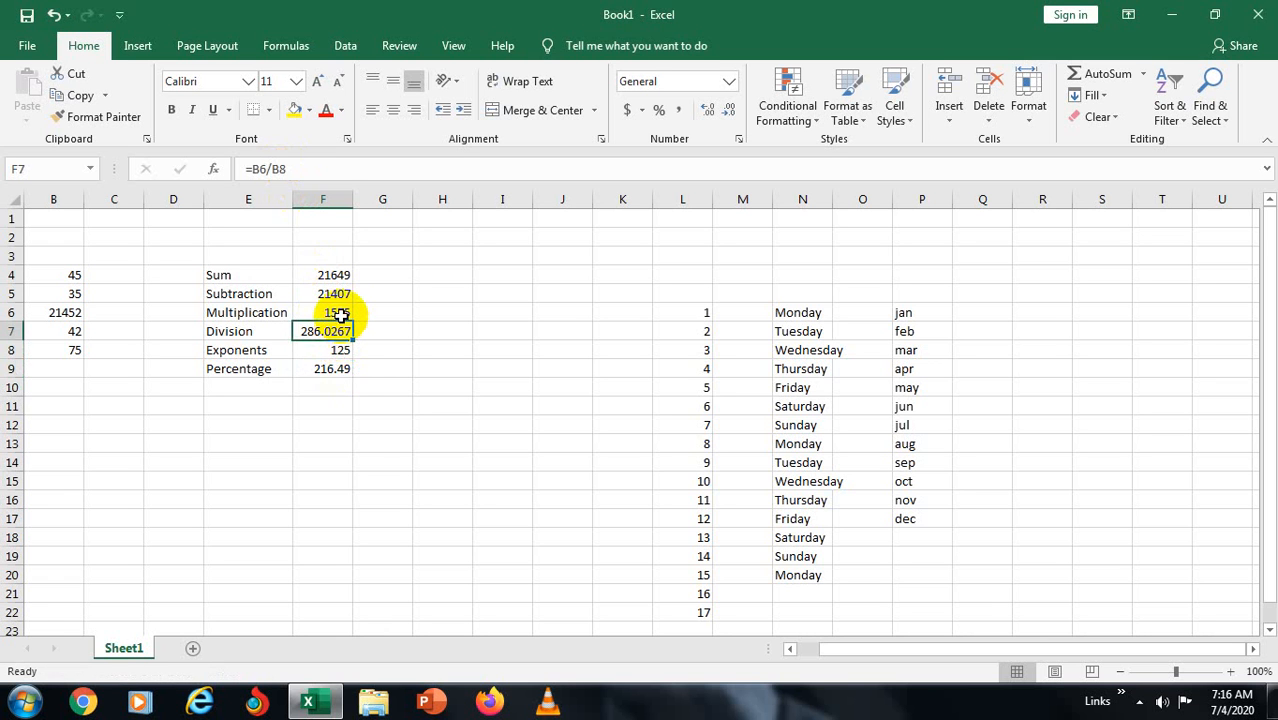
click(336, 384)
click(331, 368)
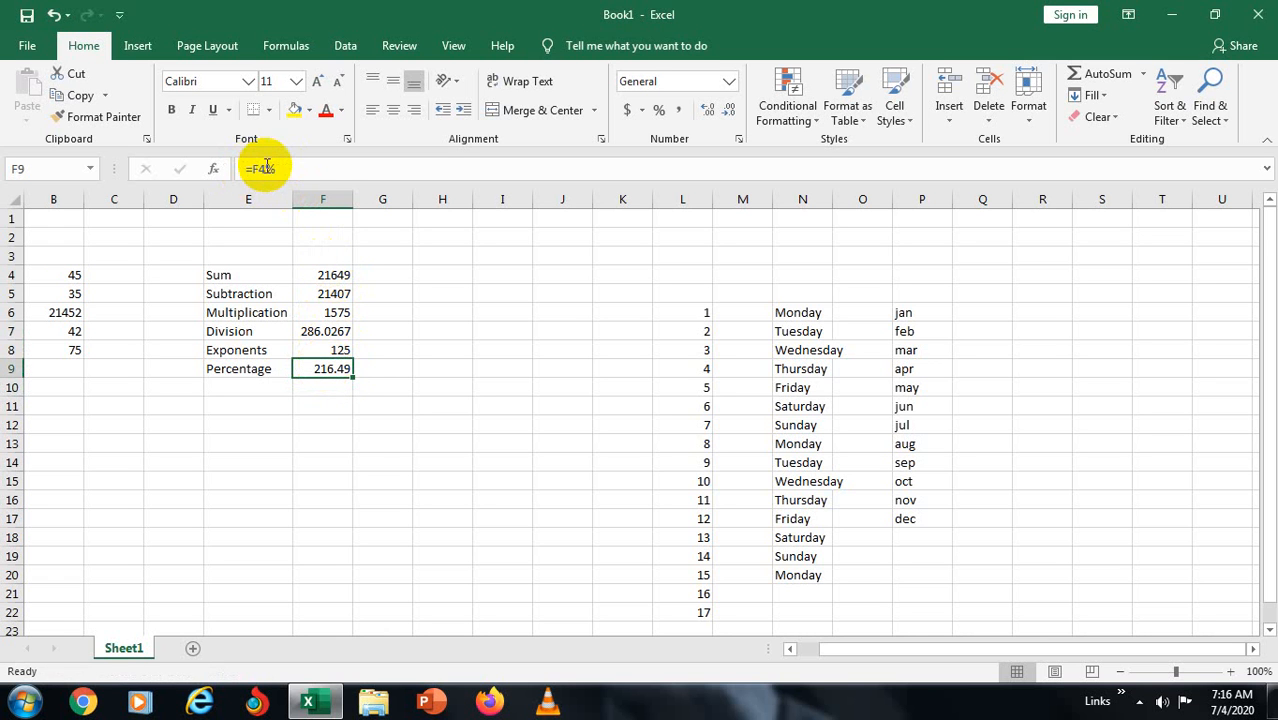
- Recheck the sum, subtraction, multiplication and division formulas in F4:F7, comparing the multiplication with its source cells B4 and B5
click(341, 274)
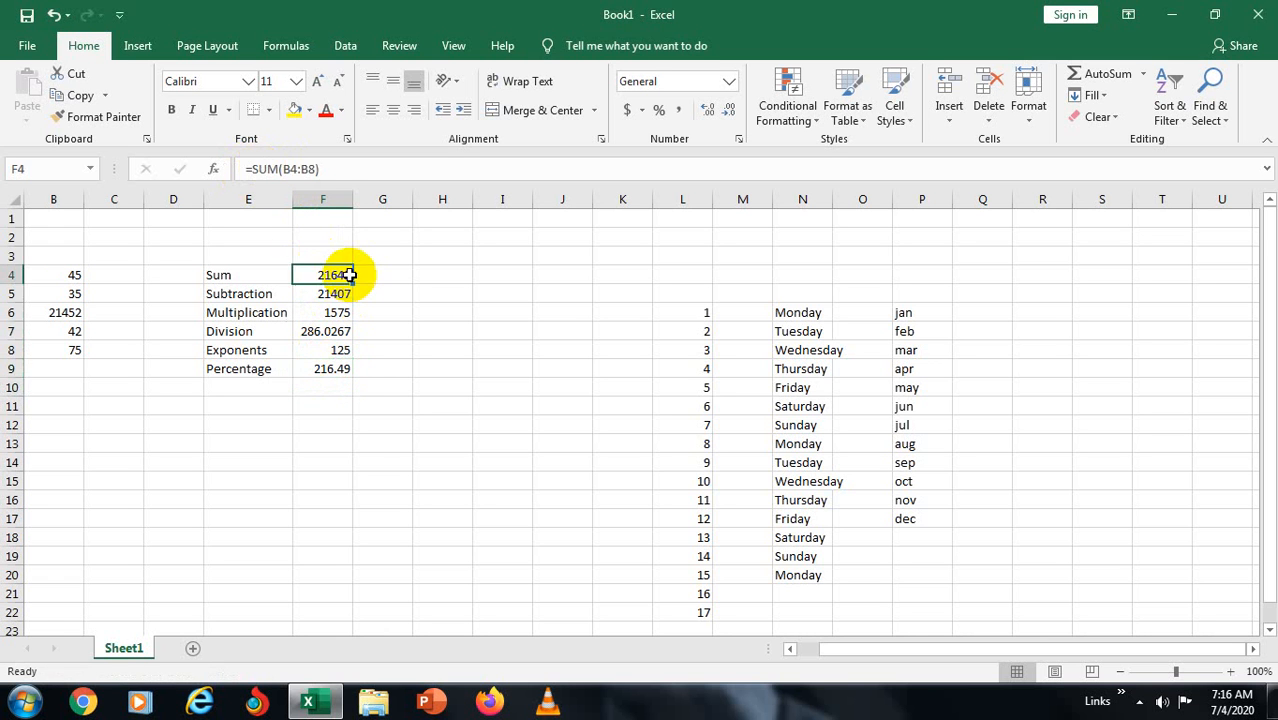
click(323, 293)
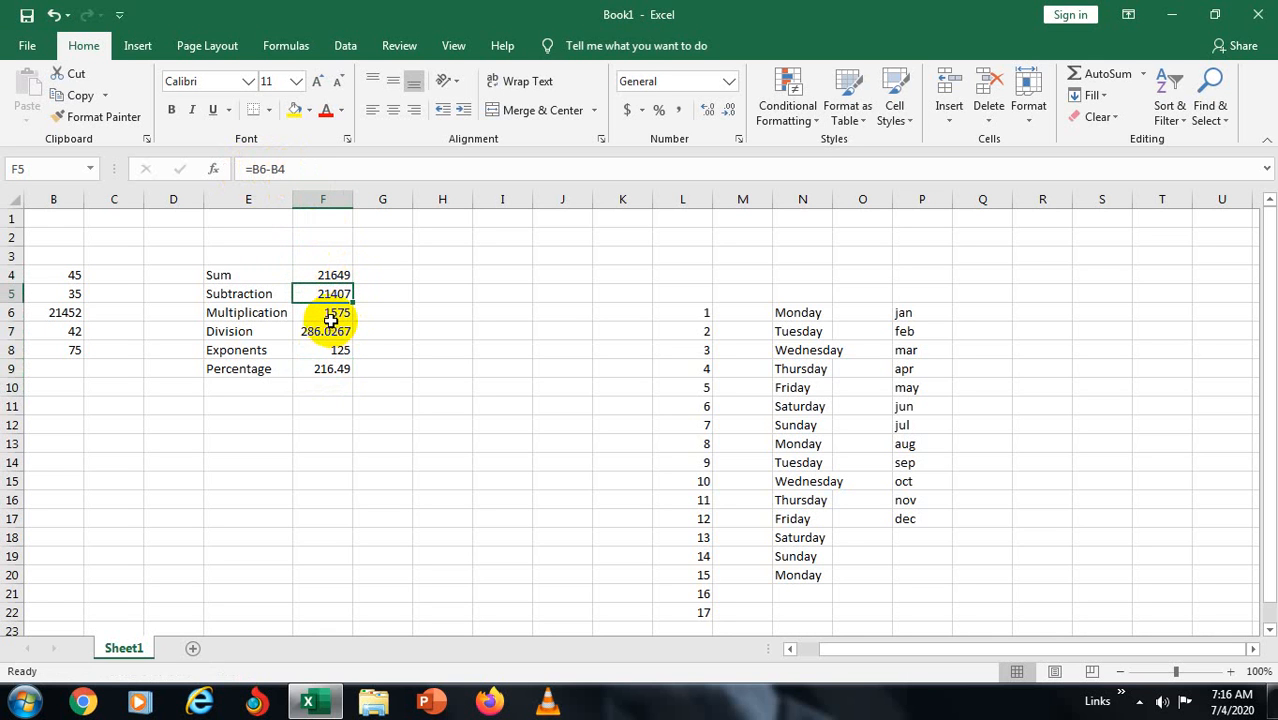
click(333, 314)
click(336, 334)
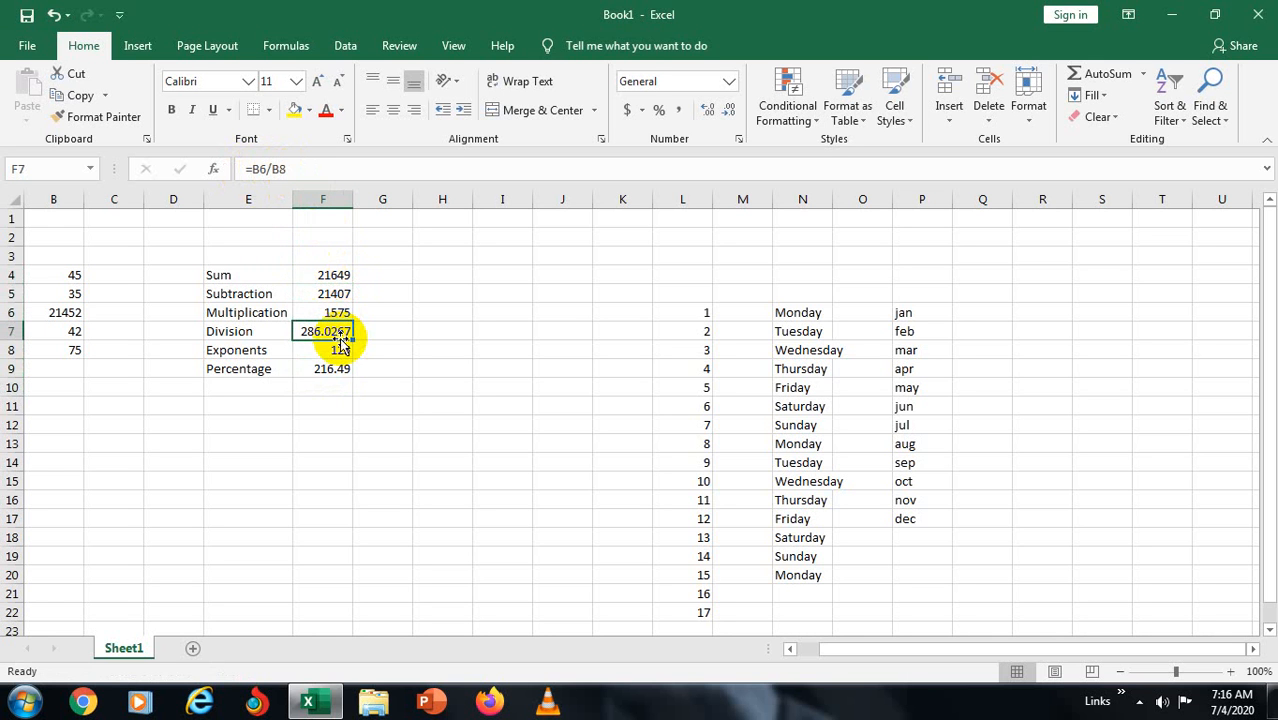
click(337, 312)
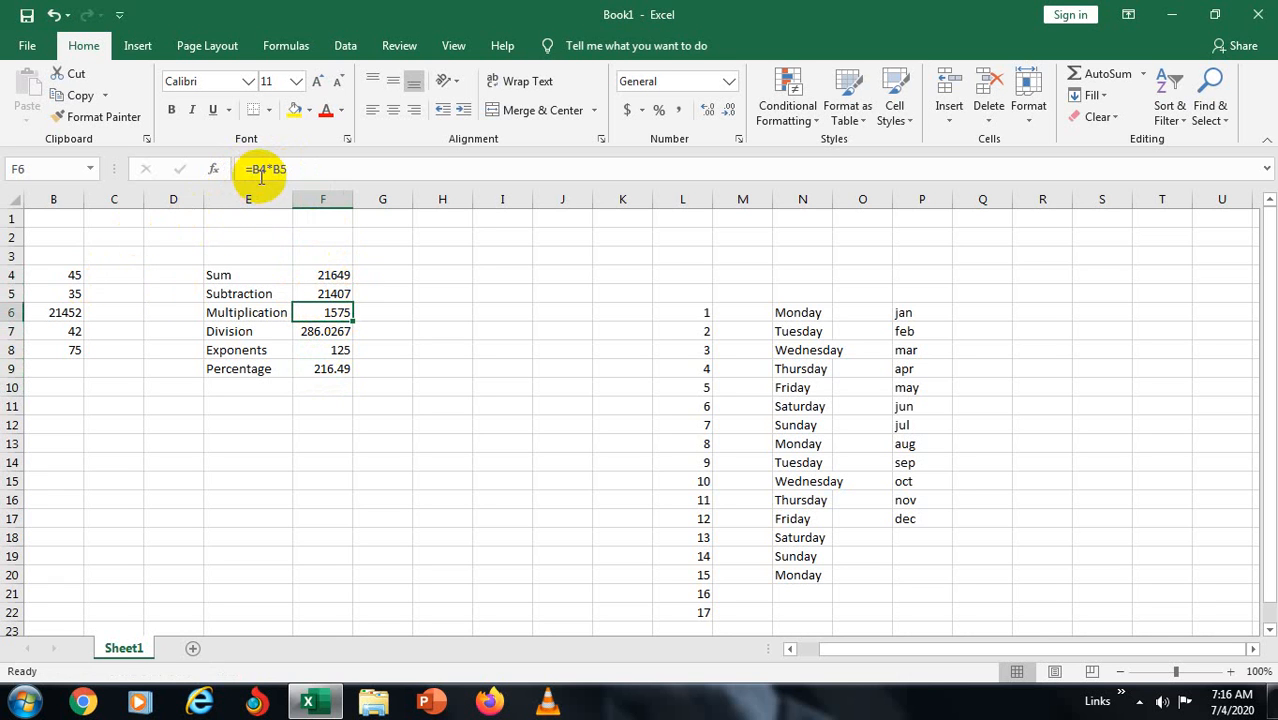
click(73, 276)
click(77, 293)
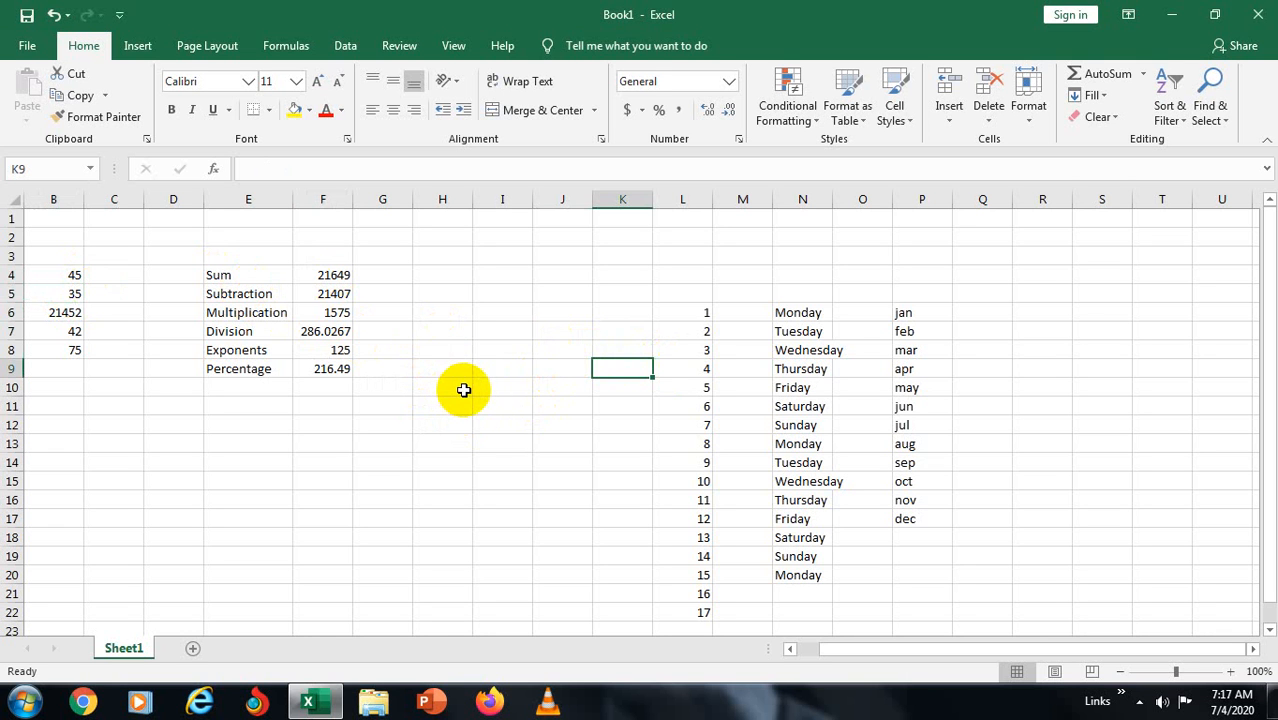
- Try AutoSum on the results in F4:F9, and clear the formula it adds in F10
click(343, 273)
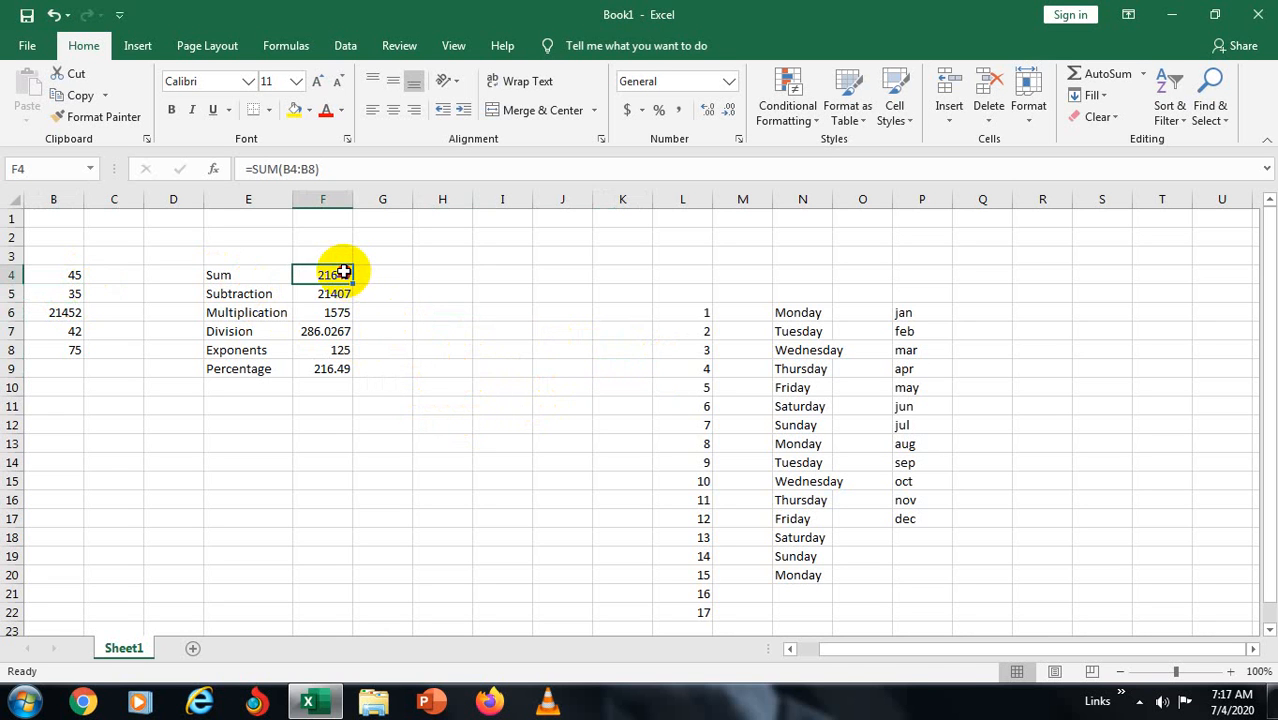
drag(343, 273, 343, 388)
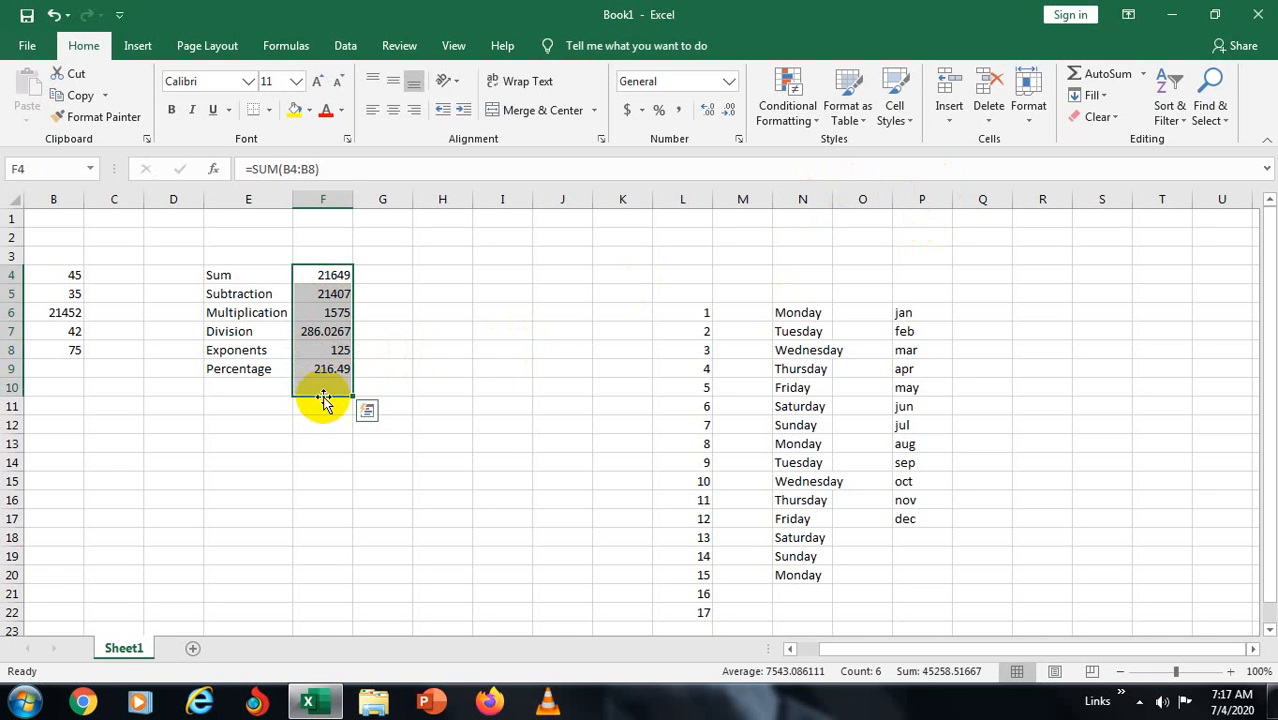
click(1112, 74)
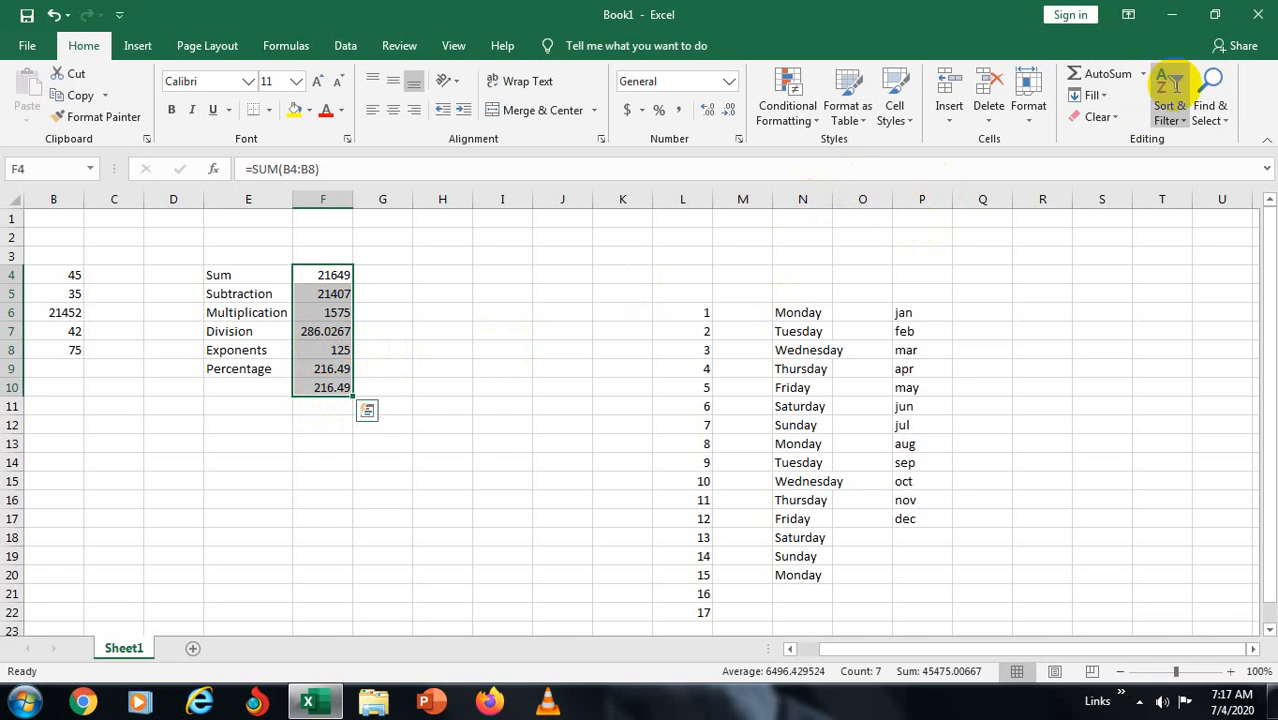
click(419, 387)
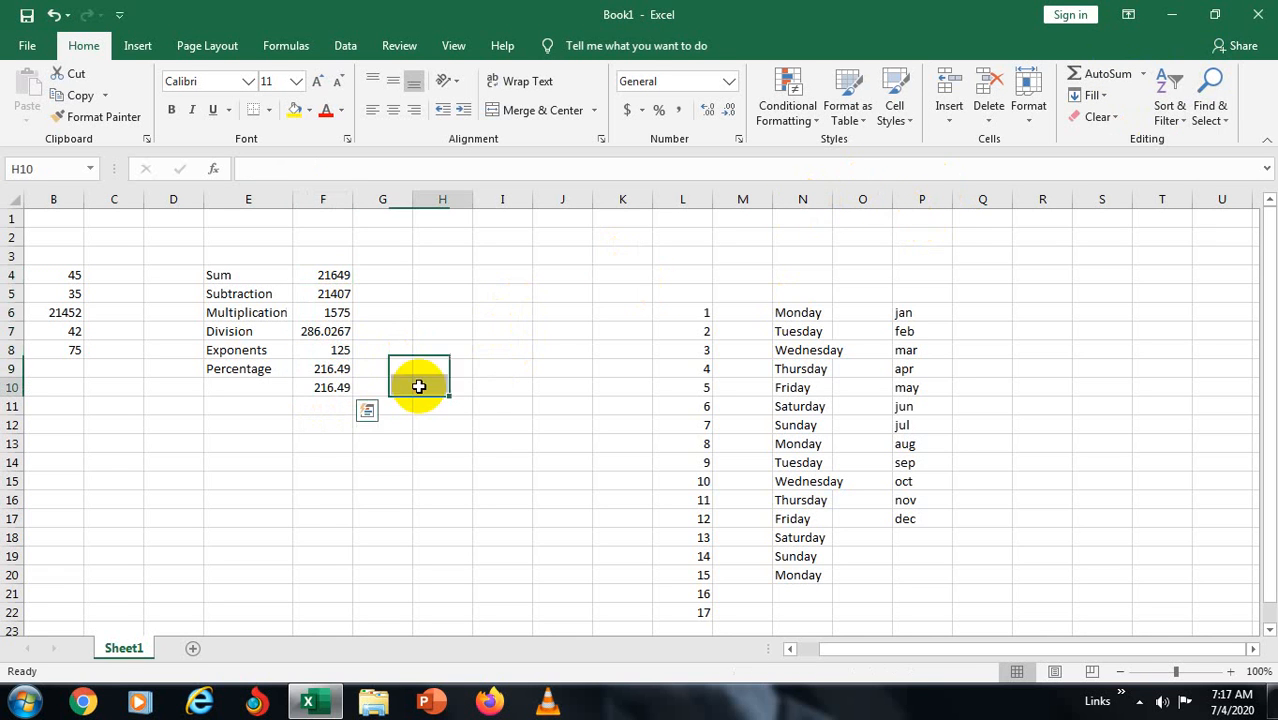
click(318, 389)
key(Delete)
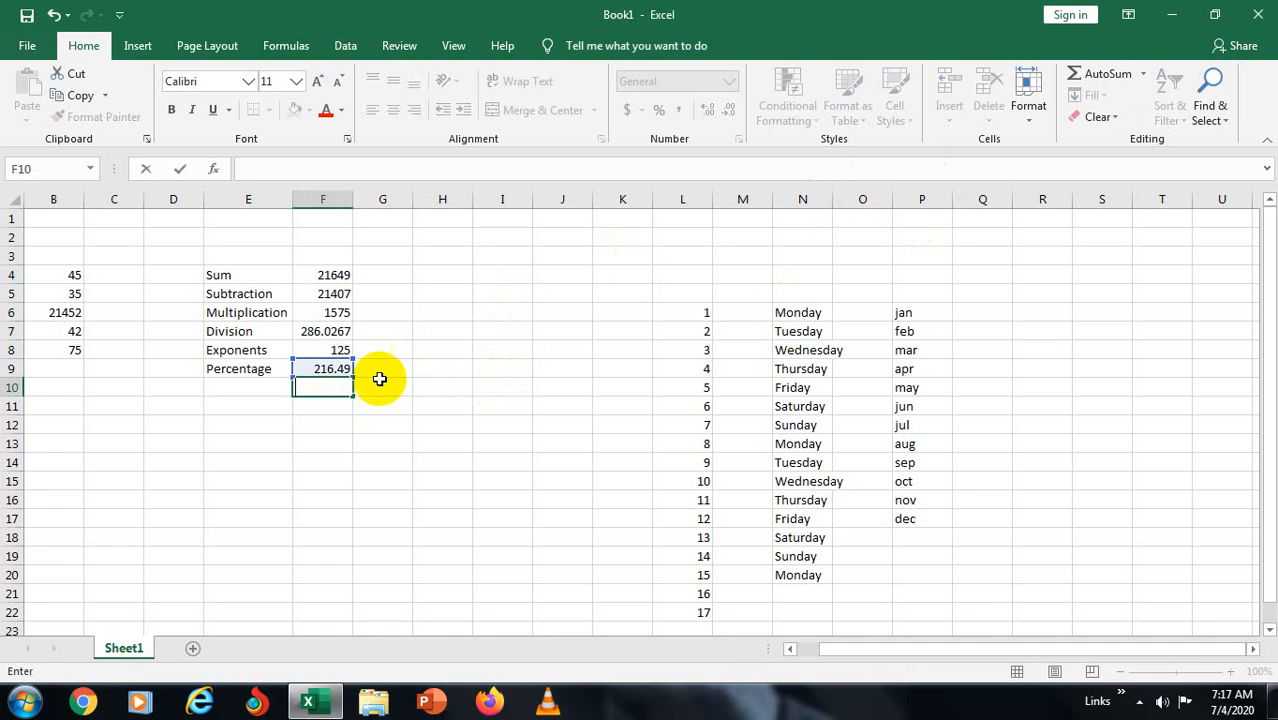
- Total the number series in L6:L22 with AutoSum in L23, and check its formula and the other available AutoSum functions
click(706, 312)
drag(707, 310, 688, 627)
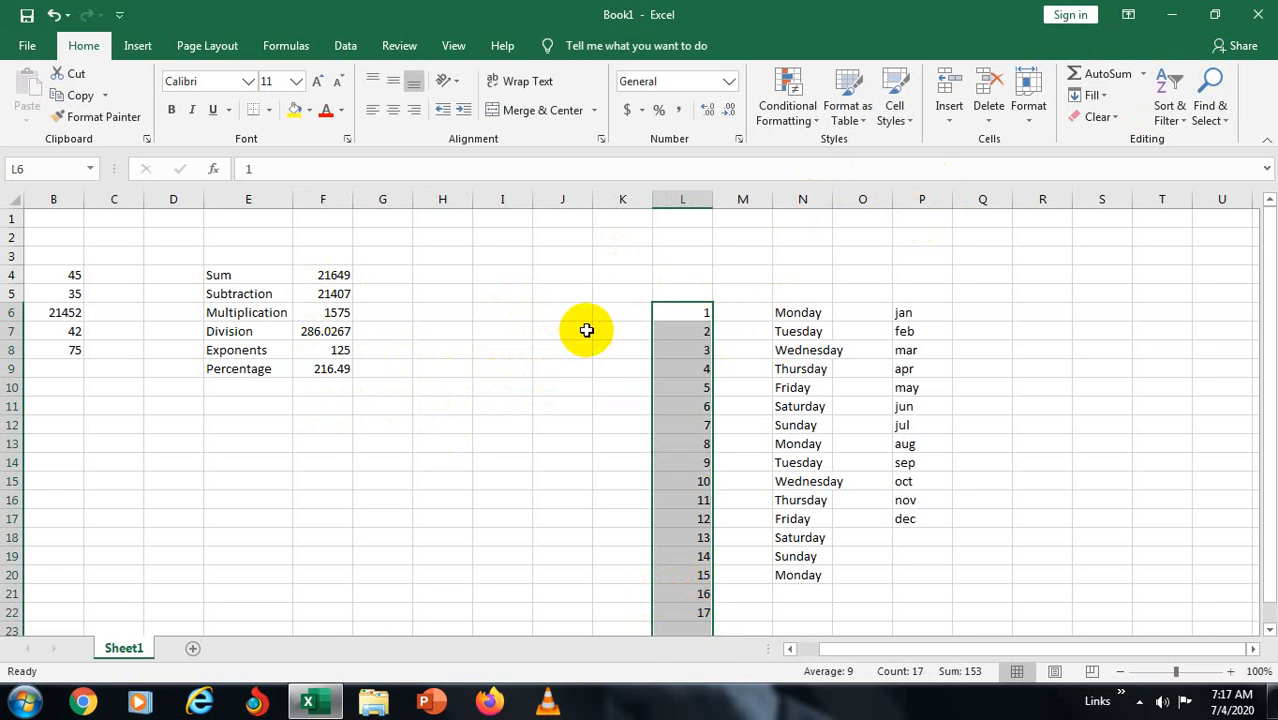
click(1114, 78)
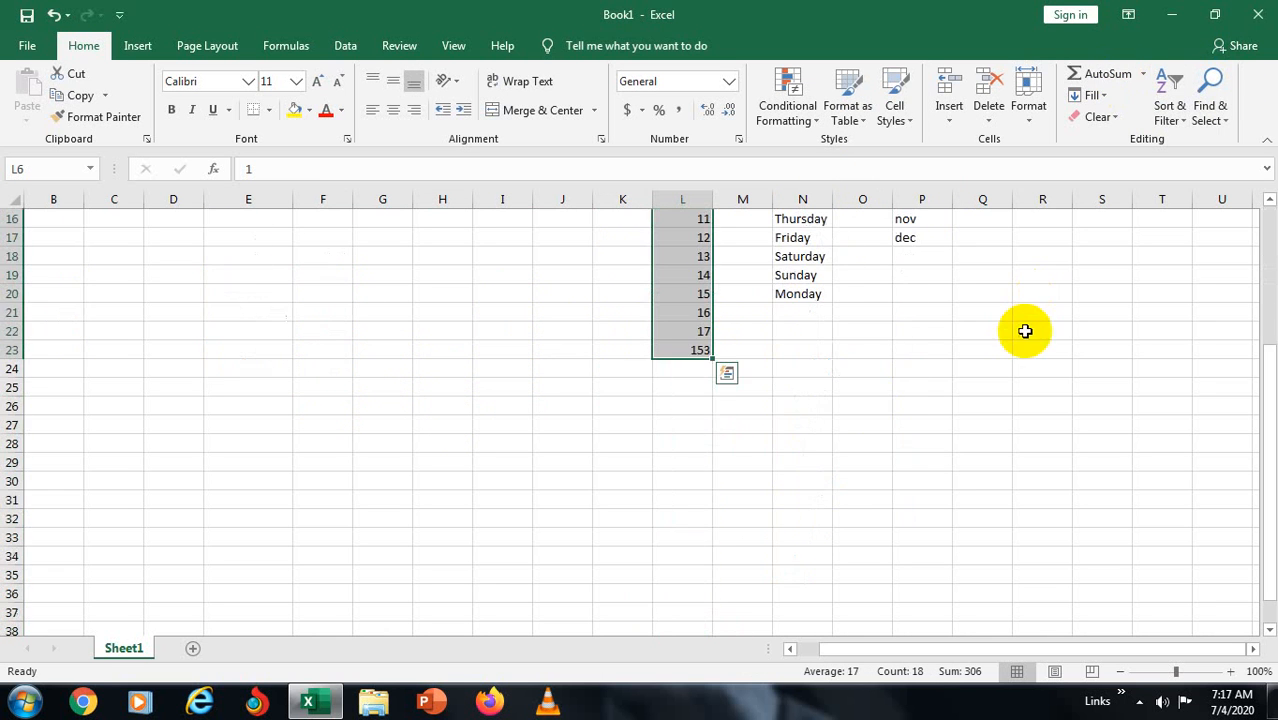
click(678, 352)
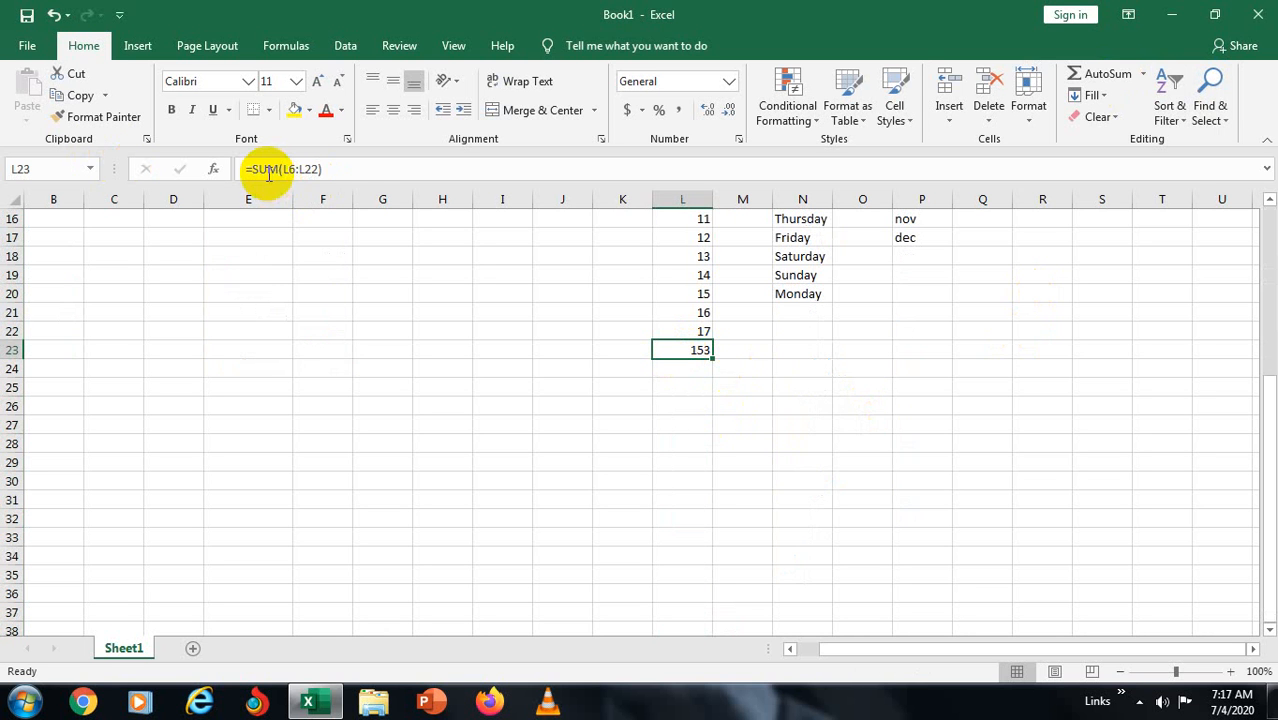
click(1144, 76)
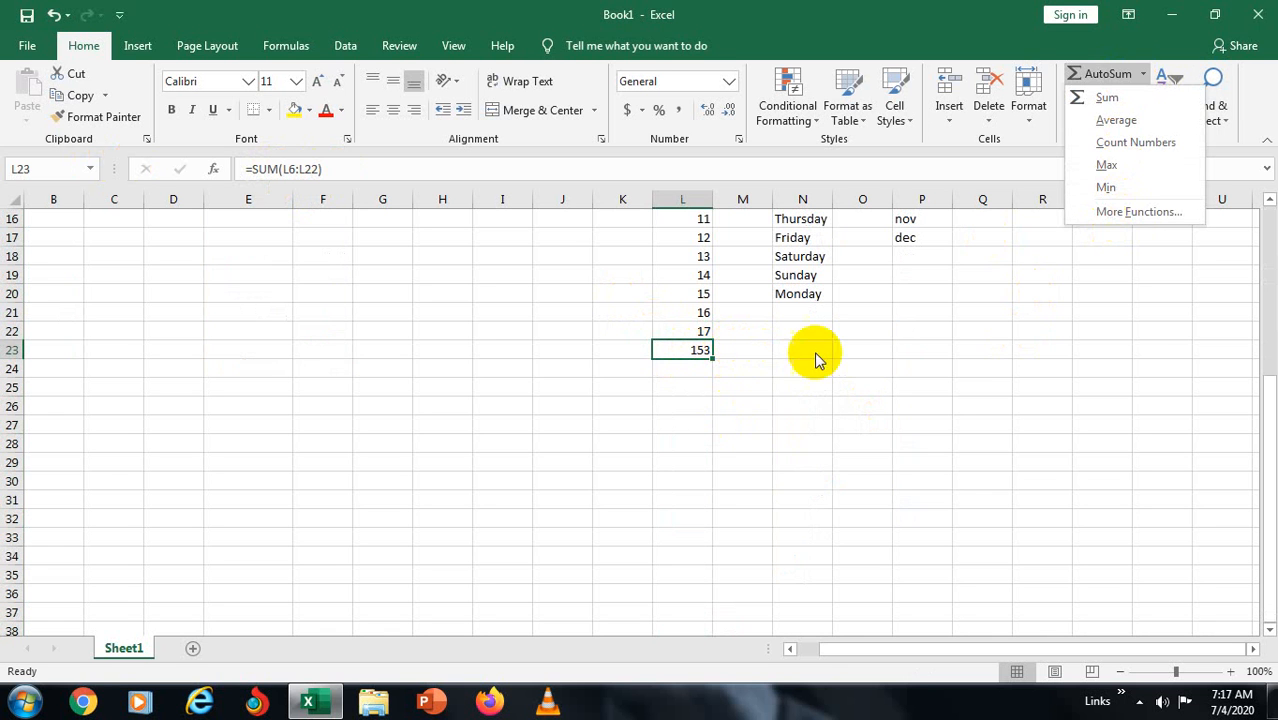
click(960, 390)
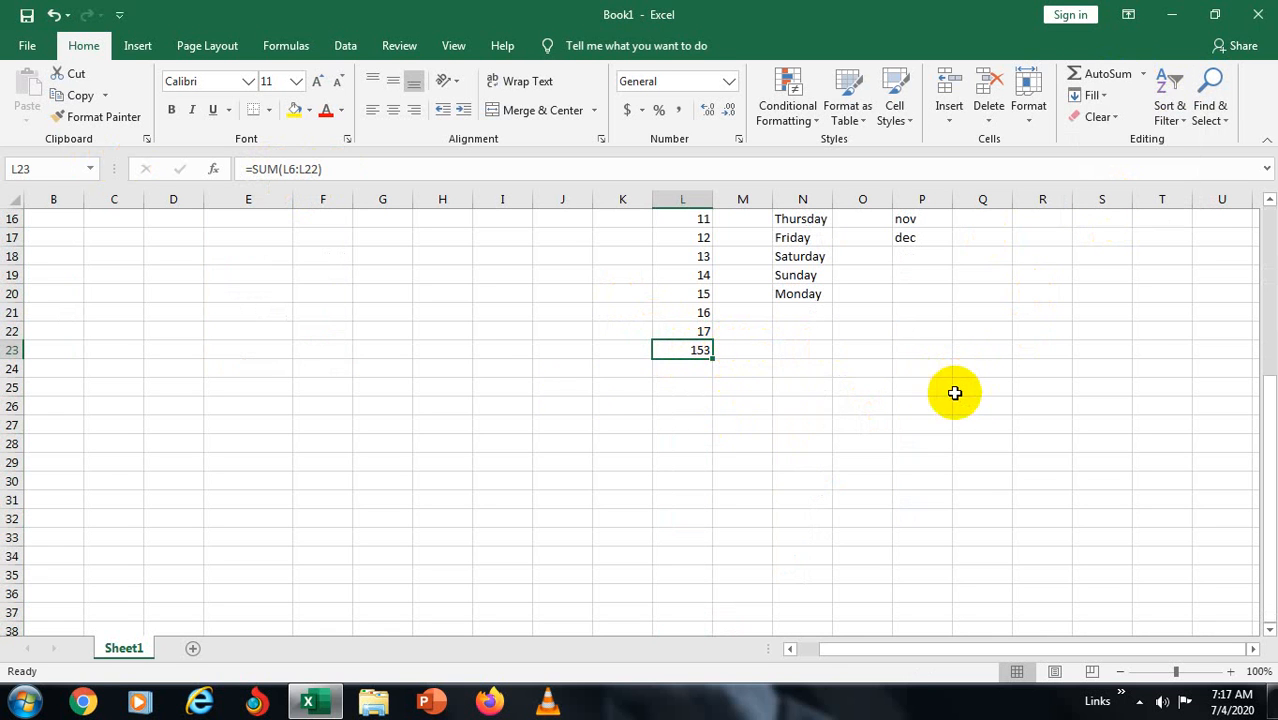
- Fill cell H23 with the standard red colour and enter "Hai" in it
click(466, 349)
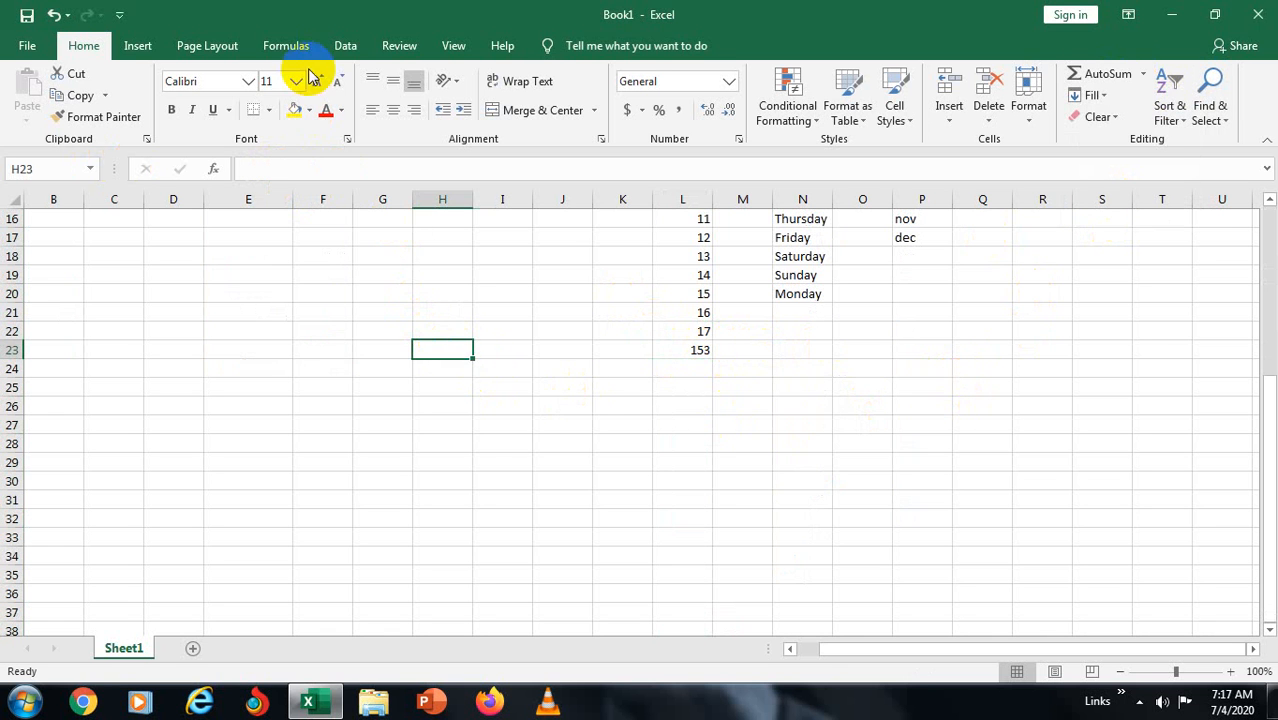
click(308, 113)
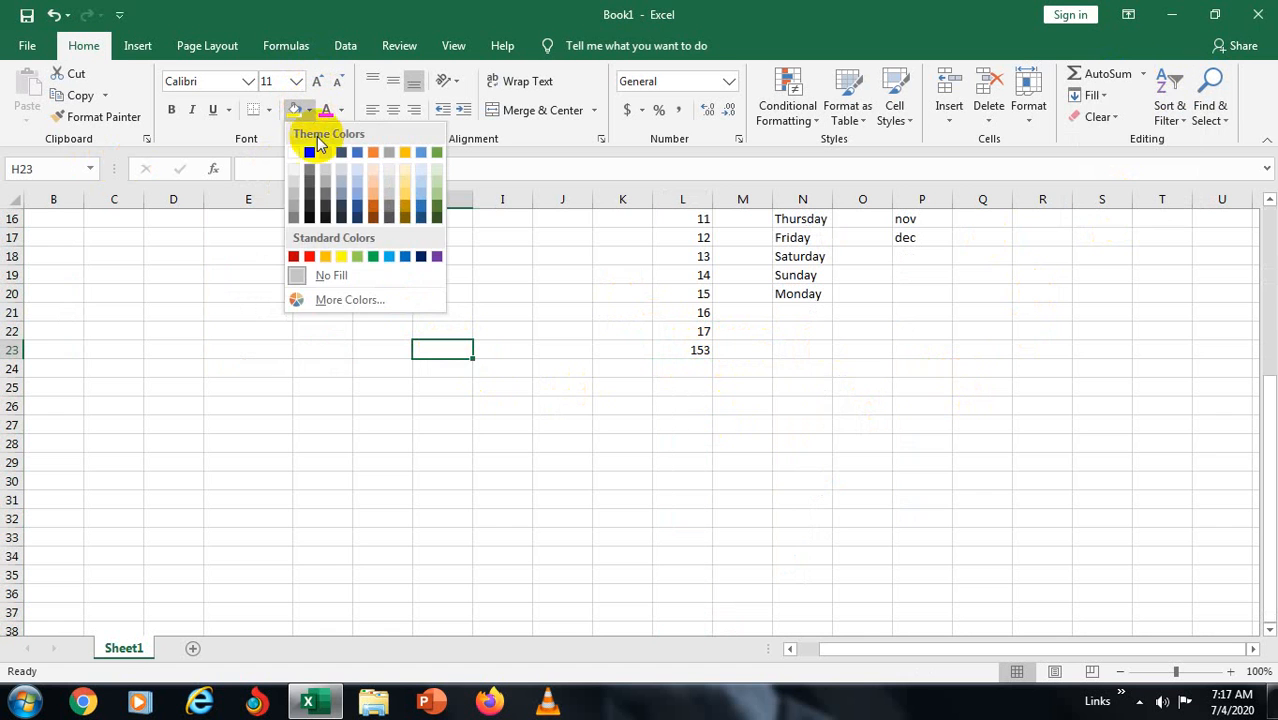
click(312, 256)
click(502, 312)
double_click(442, 349)
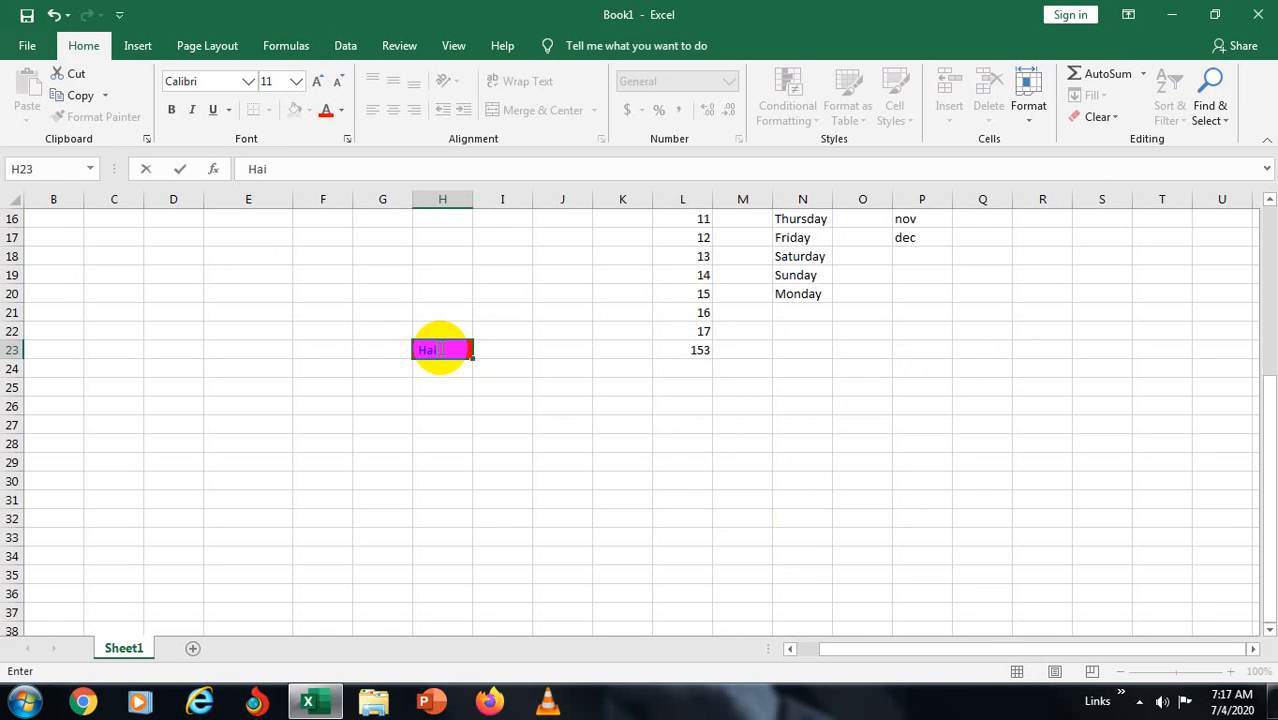
- Change the font colour of "Hai" in H23 to standard yellow
drag(452, 349, 399, 348)
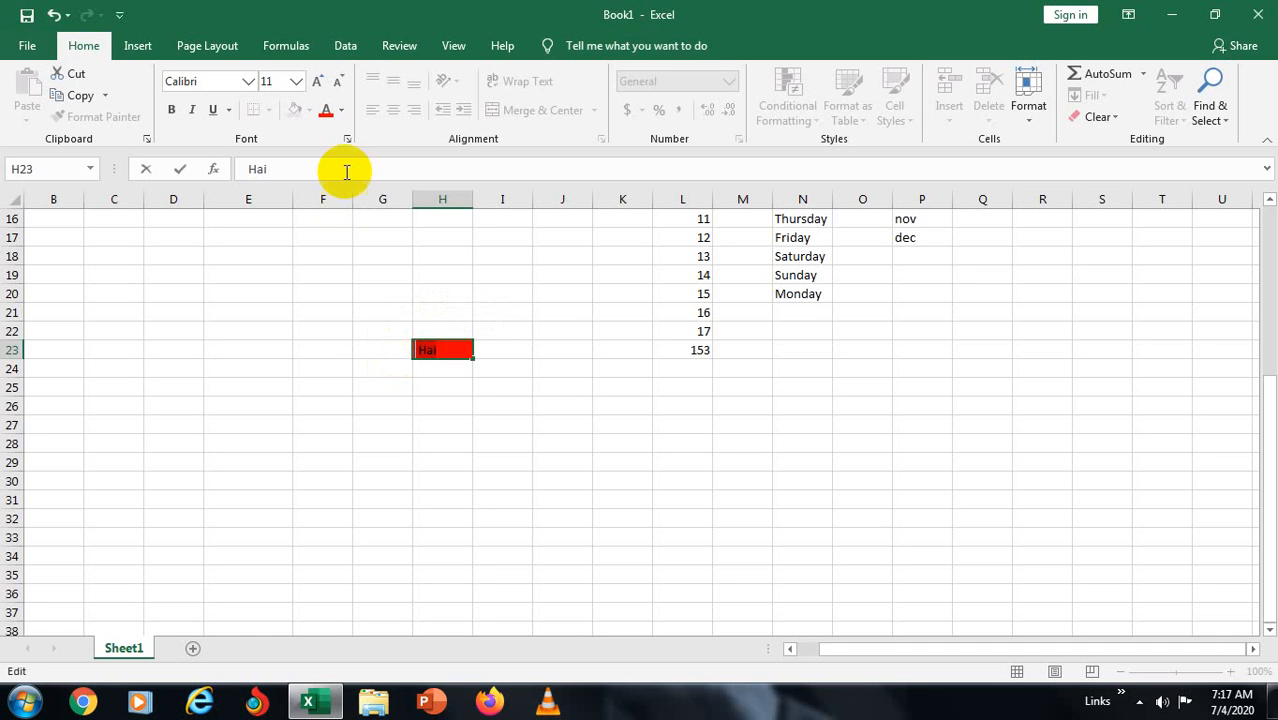
click(341, 110)
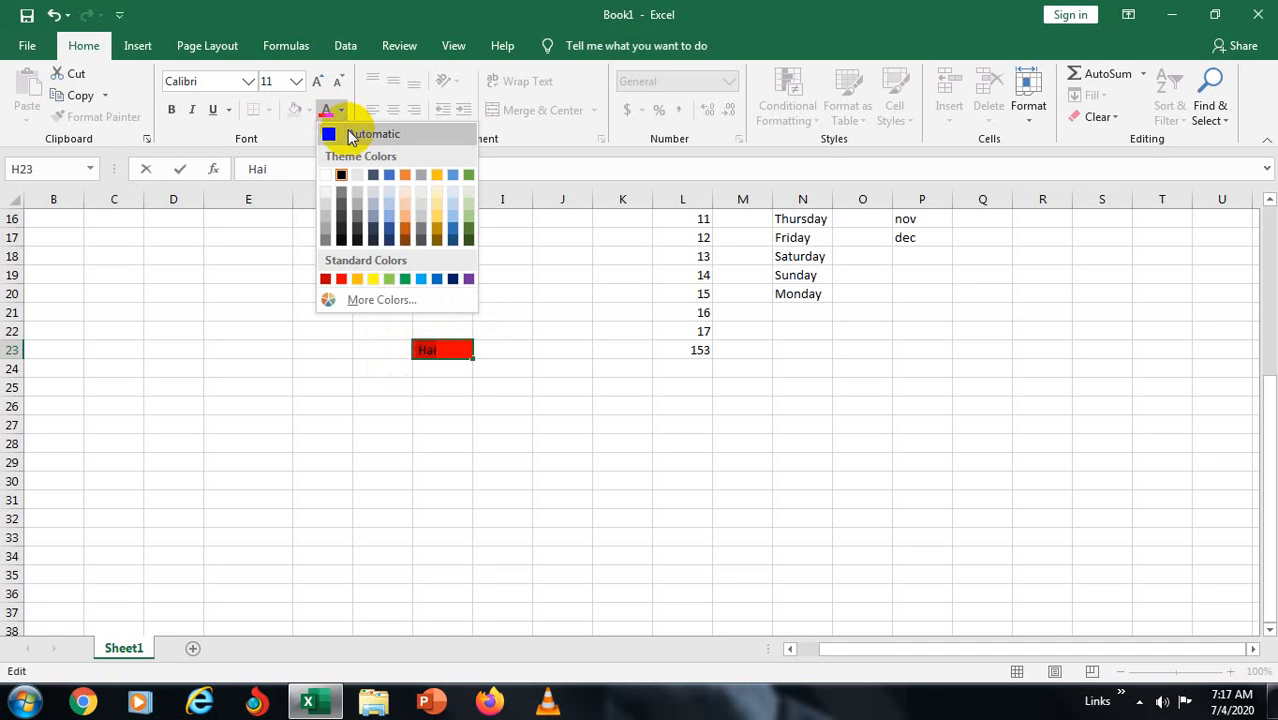
click(373, 279)
click(504, 327)
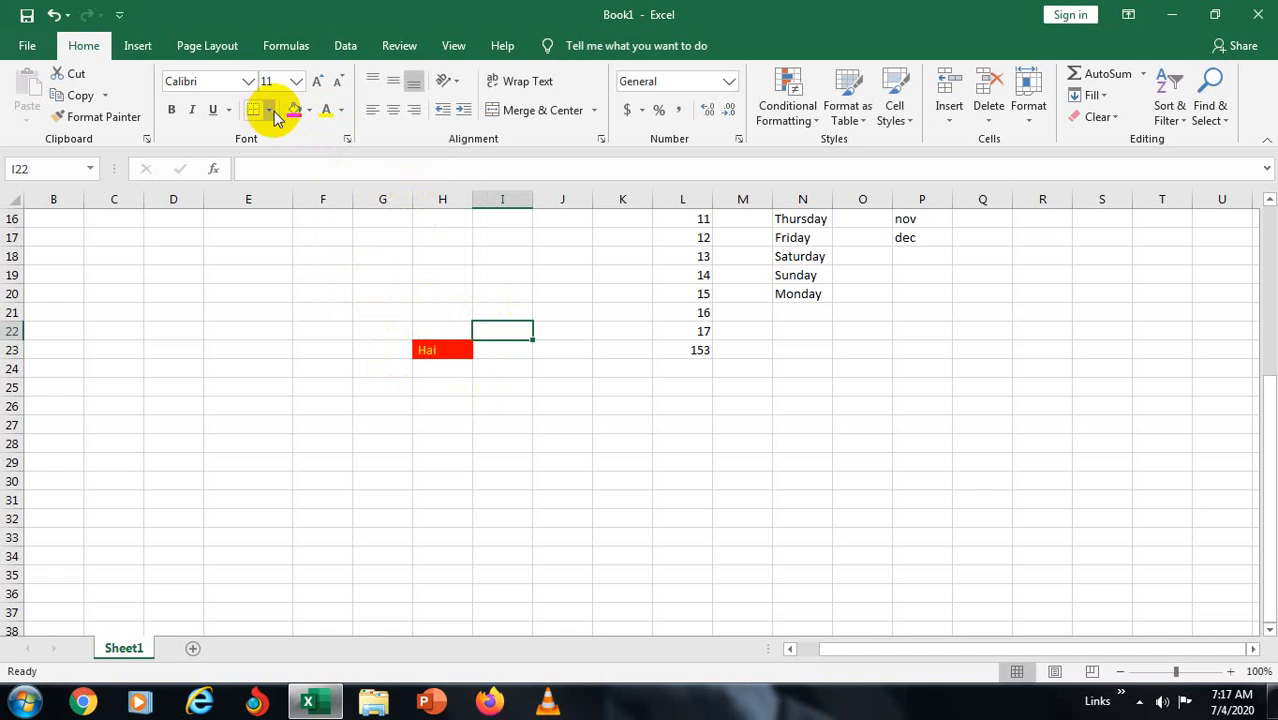
- Merge and center the range F26:H27 and enter "Gems" in the merged cell
drag(335, 399, 468, 432)
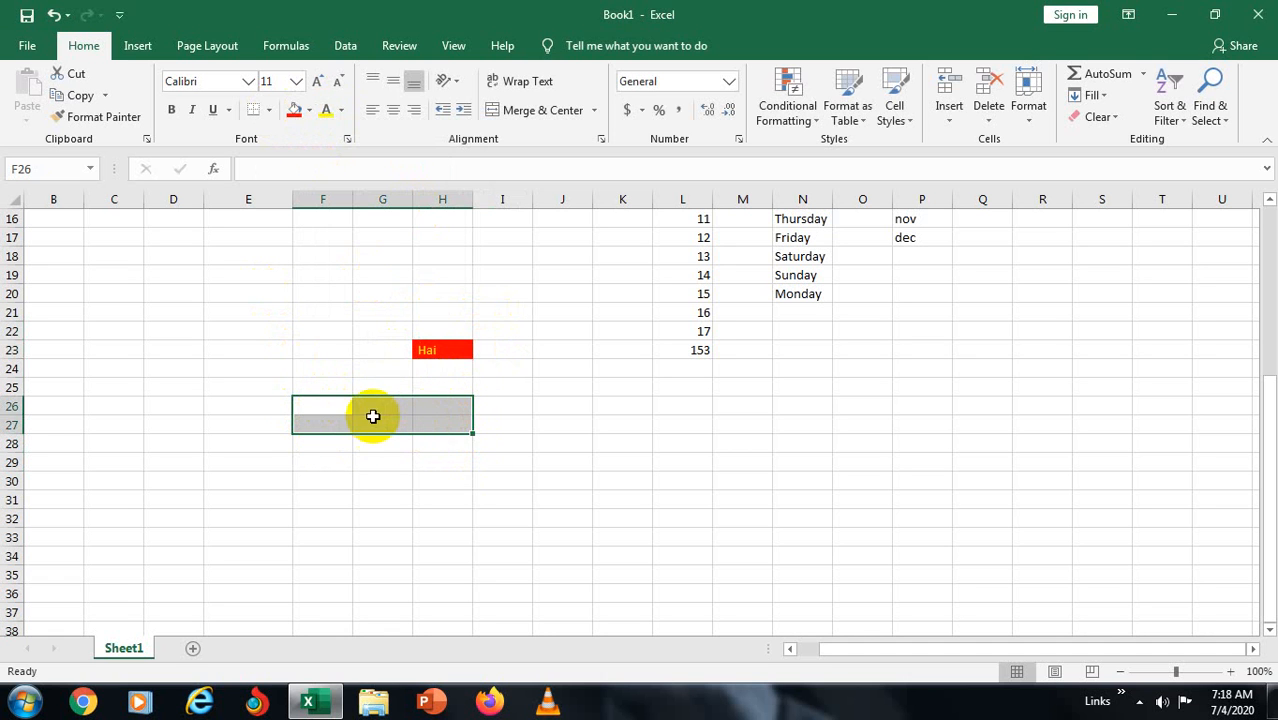
click(550, 112)
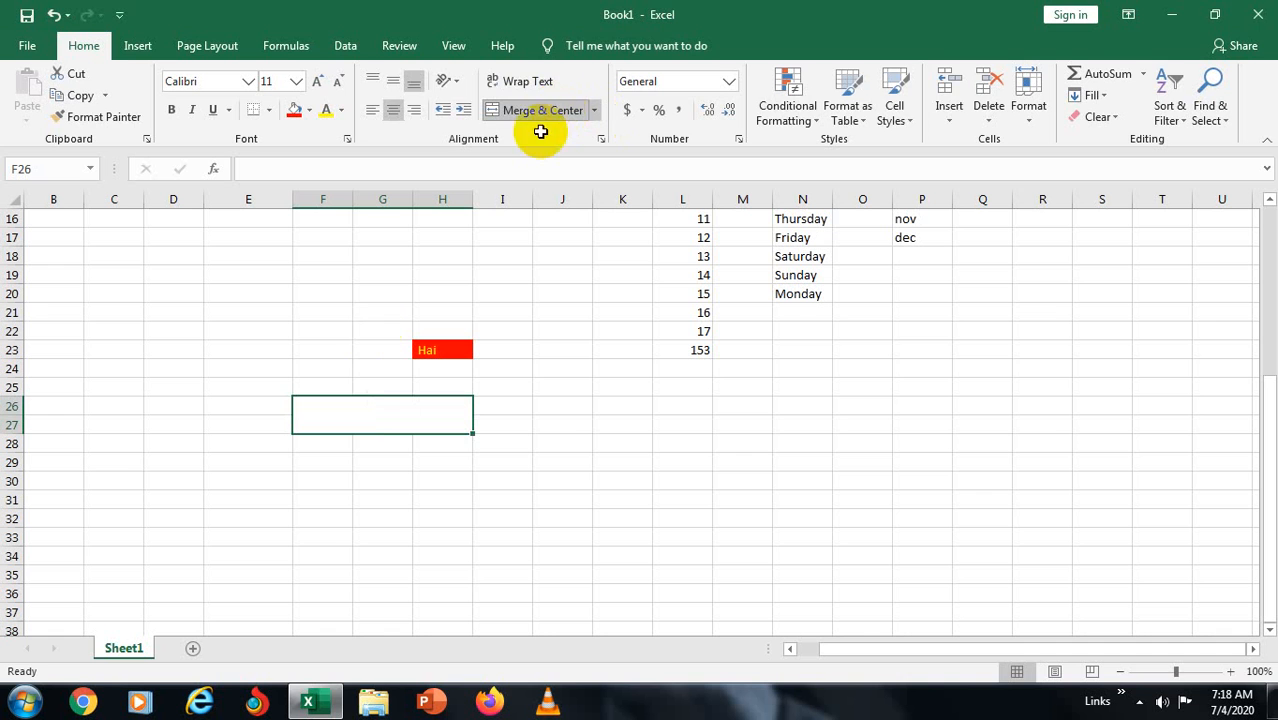
double_click(365, 416)
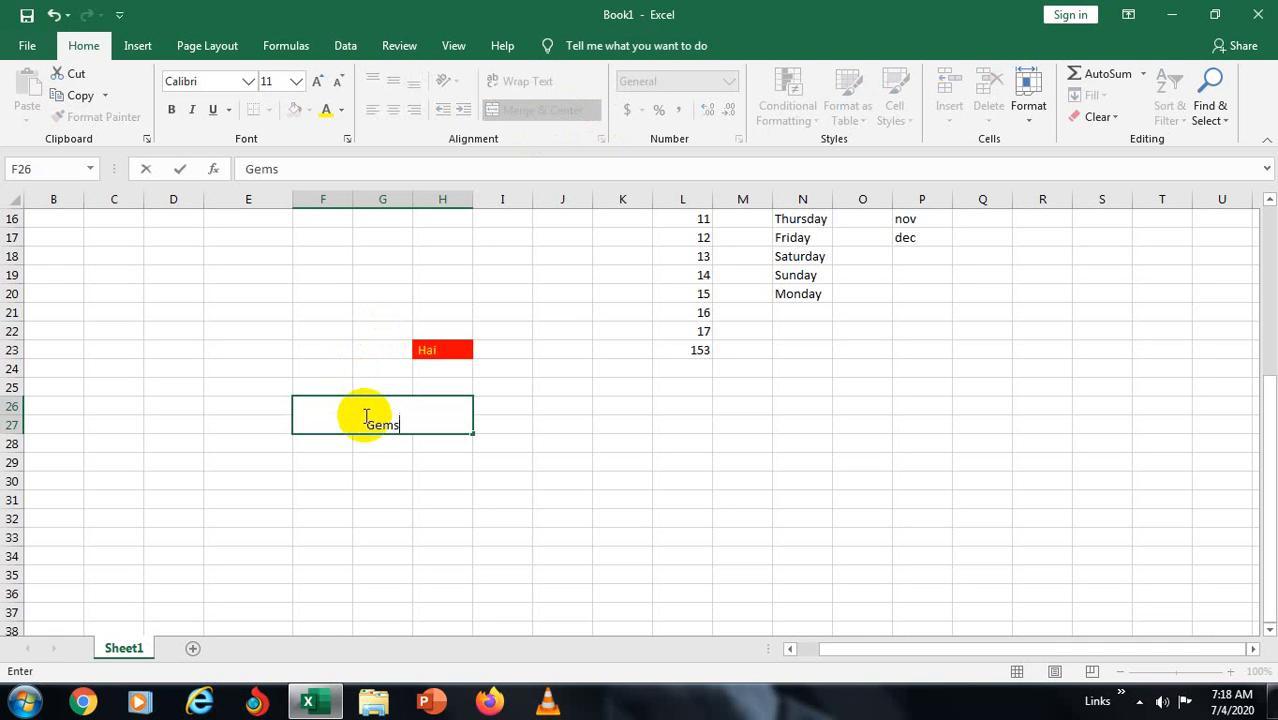
- Enlarge the "Gems" text in the merged cell to font size 22
drag(375, 420, 328, 422)
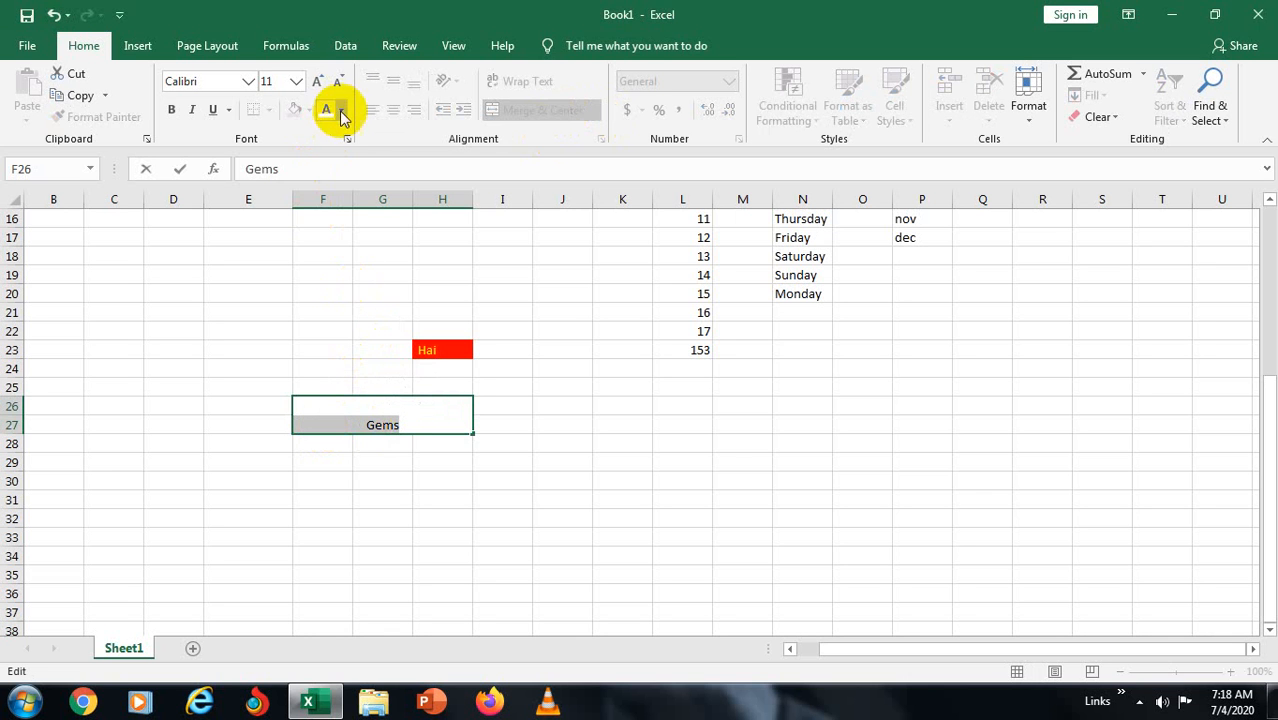
click(324, 82)
click(324, 82)
click(324, 82)
click(324, 82)
click(324, 82)
click(324, 82)
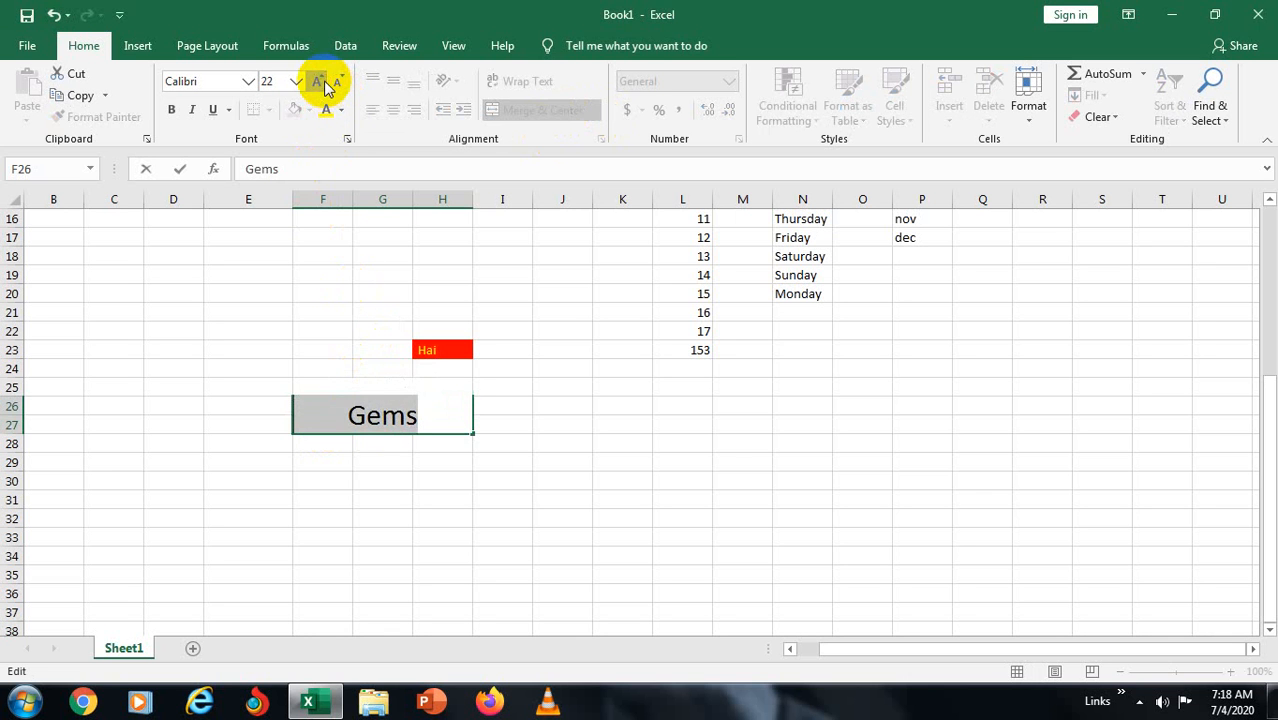
click(420, 418)
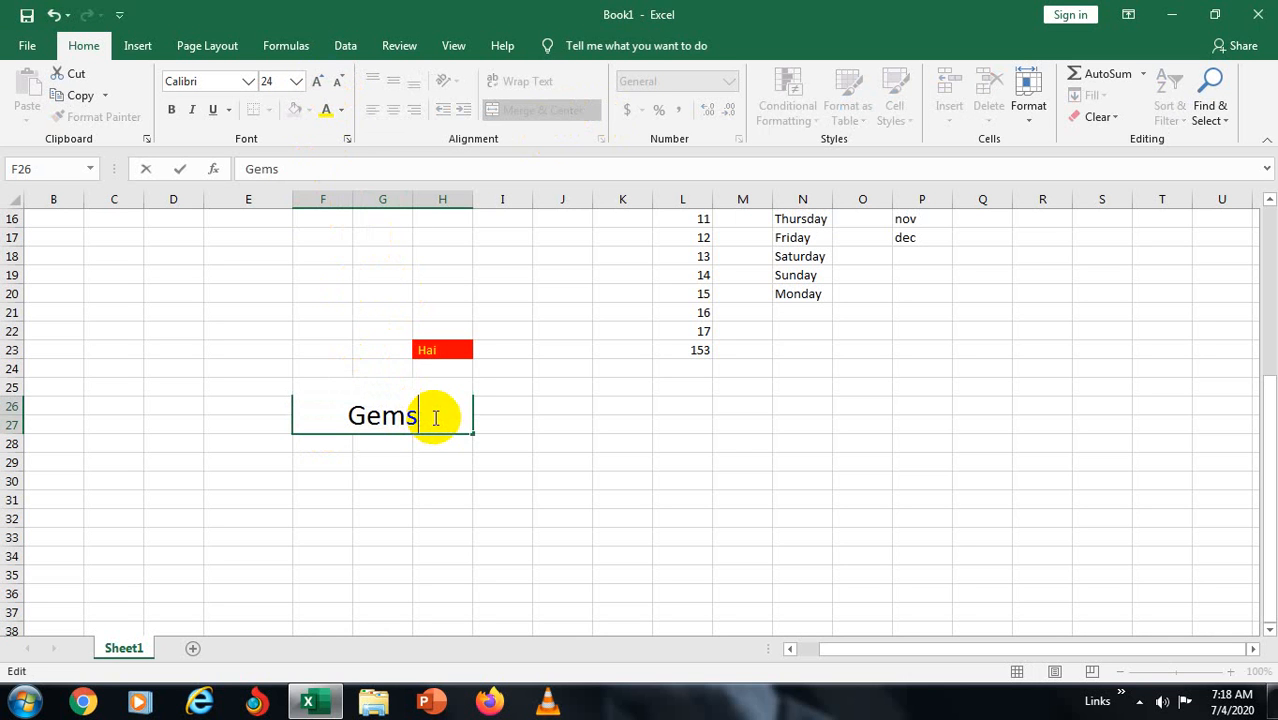
key(ctrl+z)
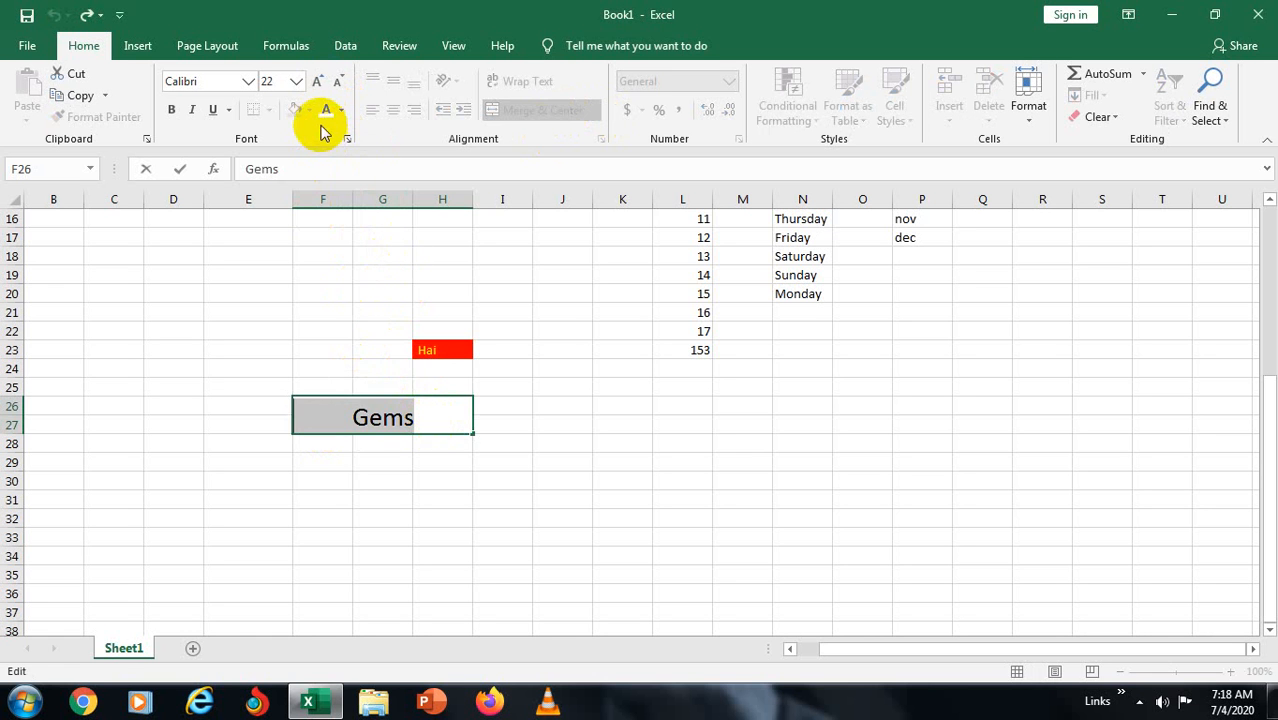
click(421, 422)
click(470, 465)
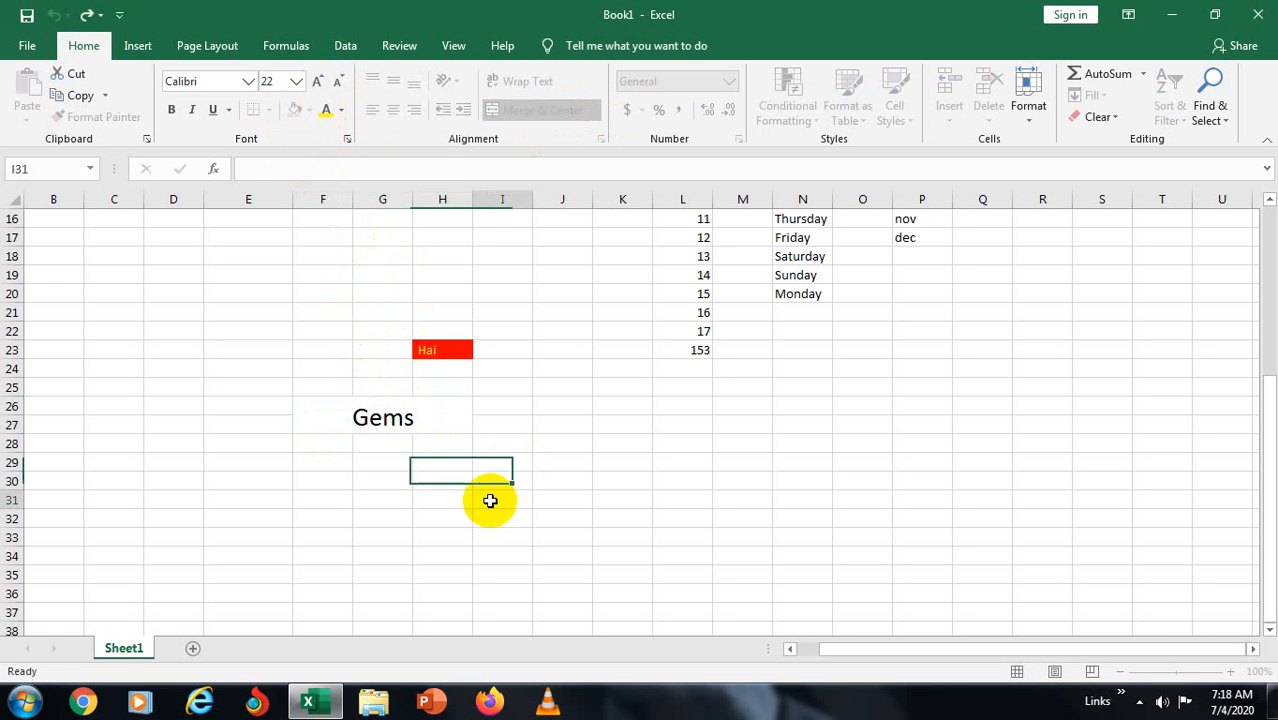
- Fill the merged "Gems" cell with the standard yellow colour
click(428, 414)
click(312, 111)
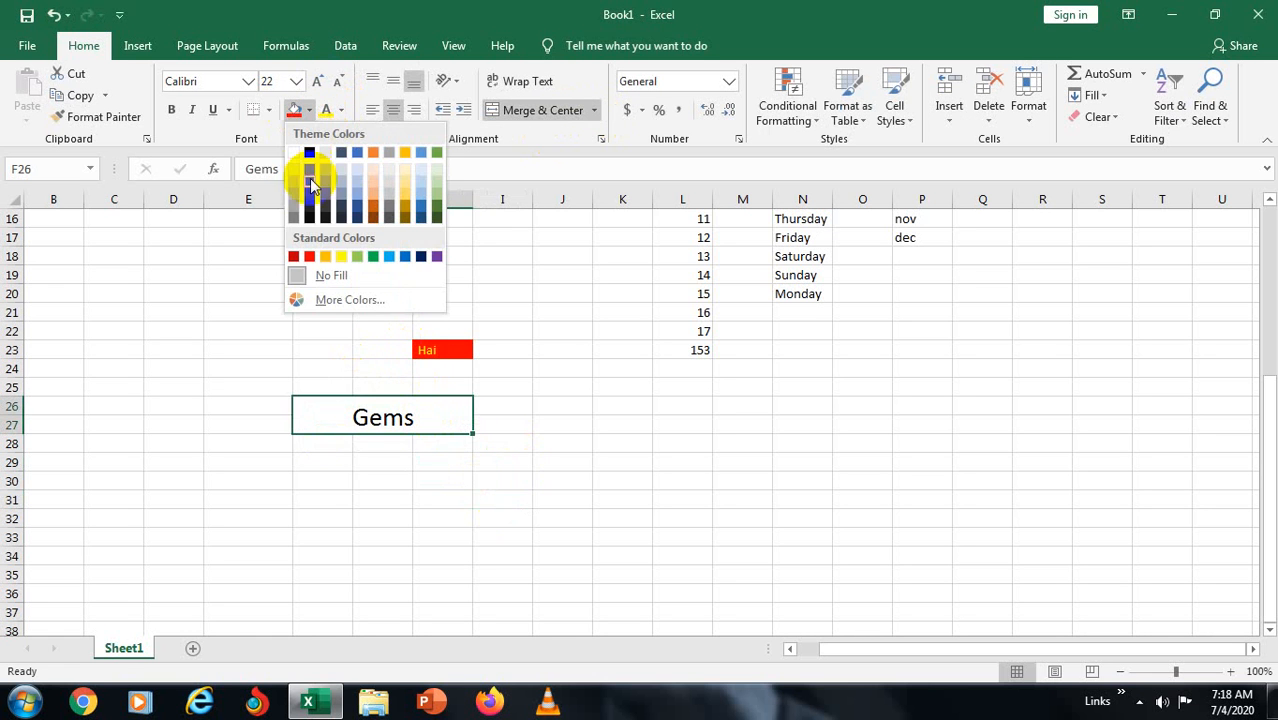
click(344, 257)
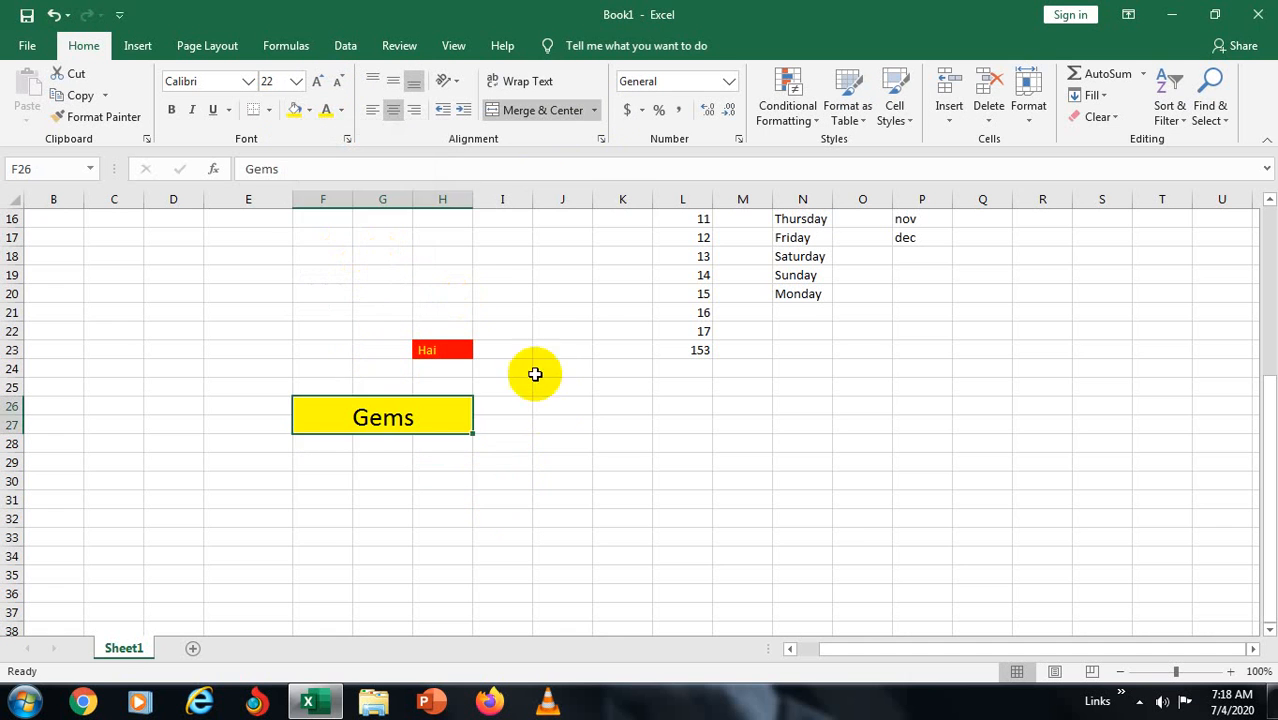
click(535, 406)
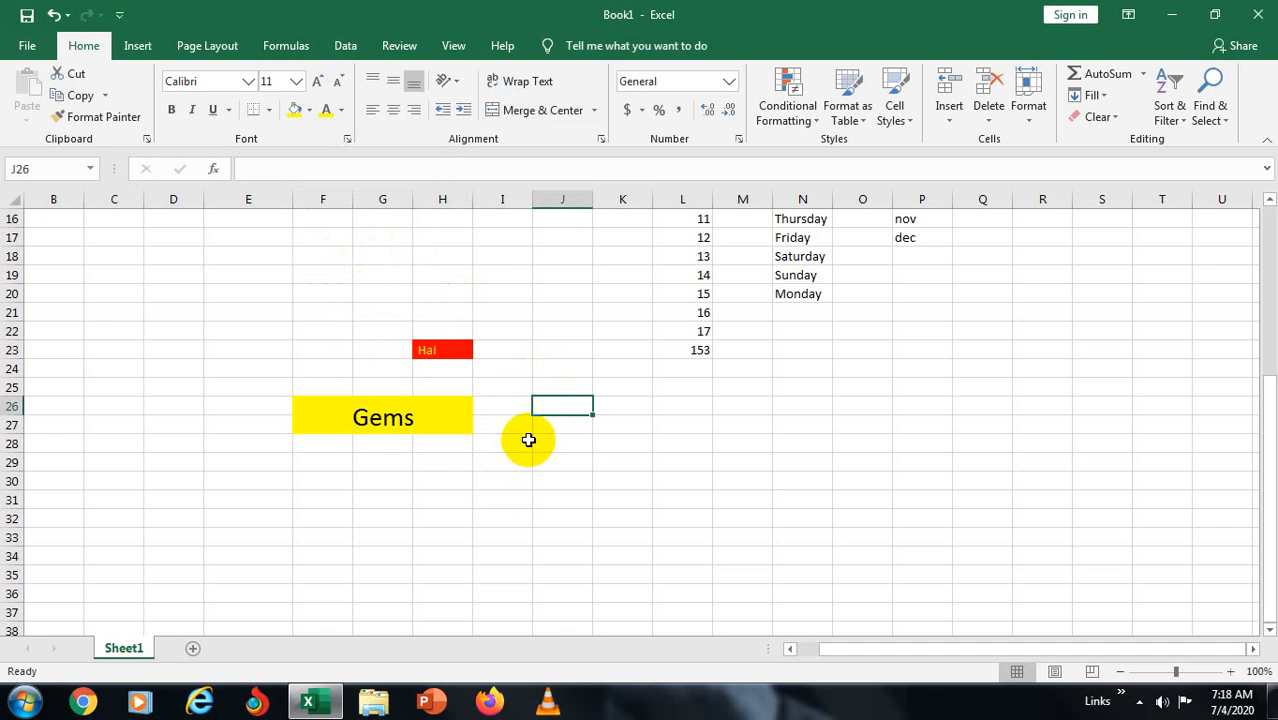
- Make the "Gems" text in the merged cell bold and italic
double_click(397, 414)
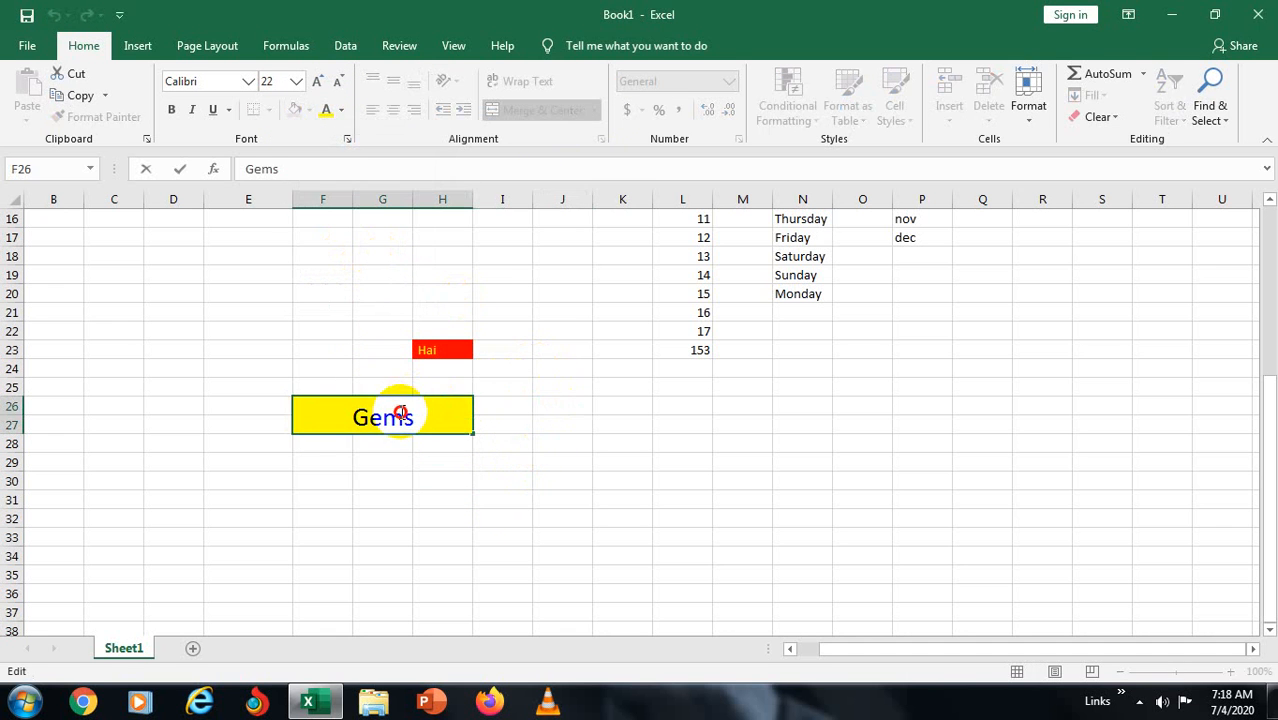
double_click(400, 414)
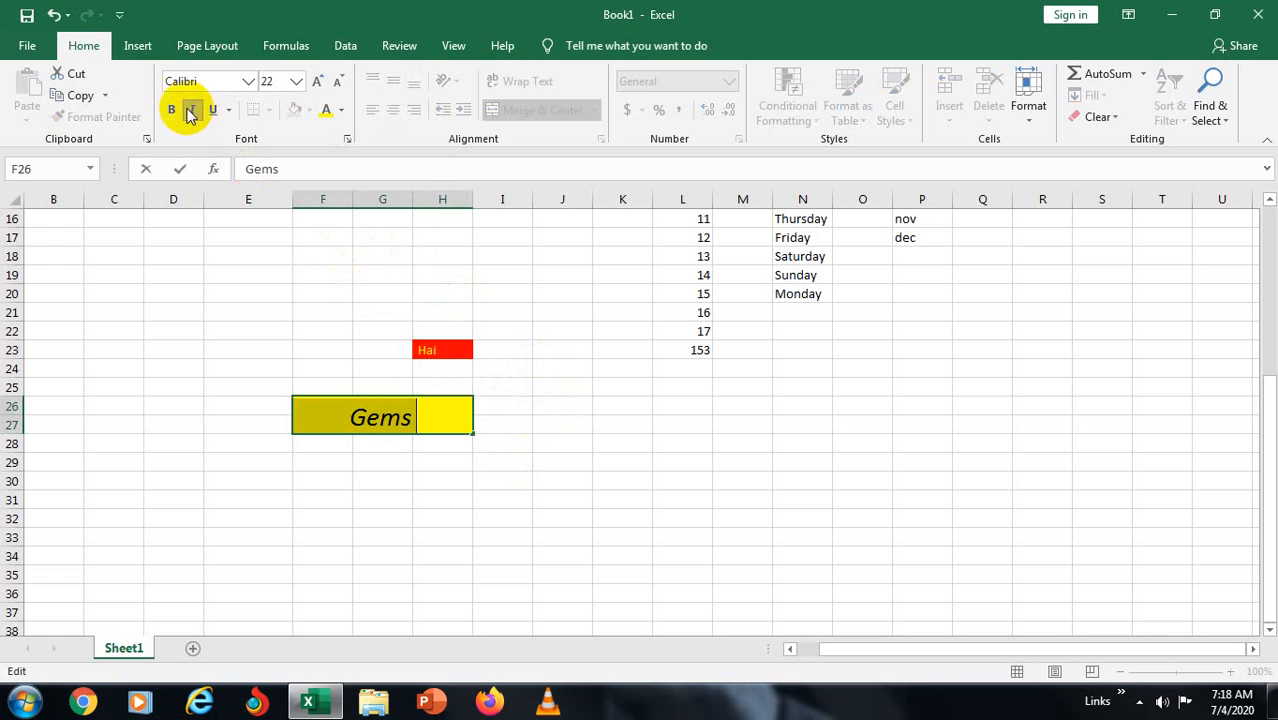
click(573, 370)
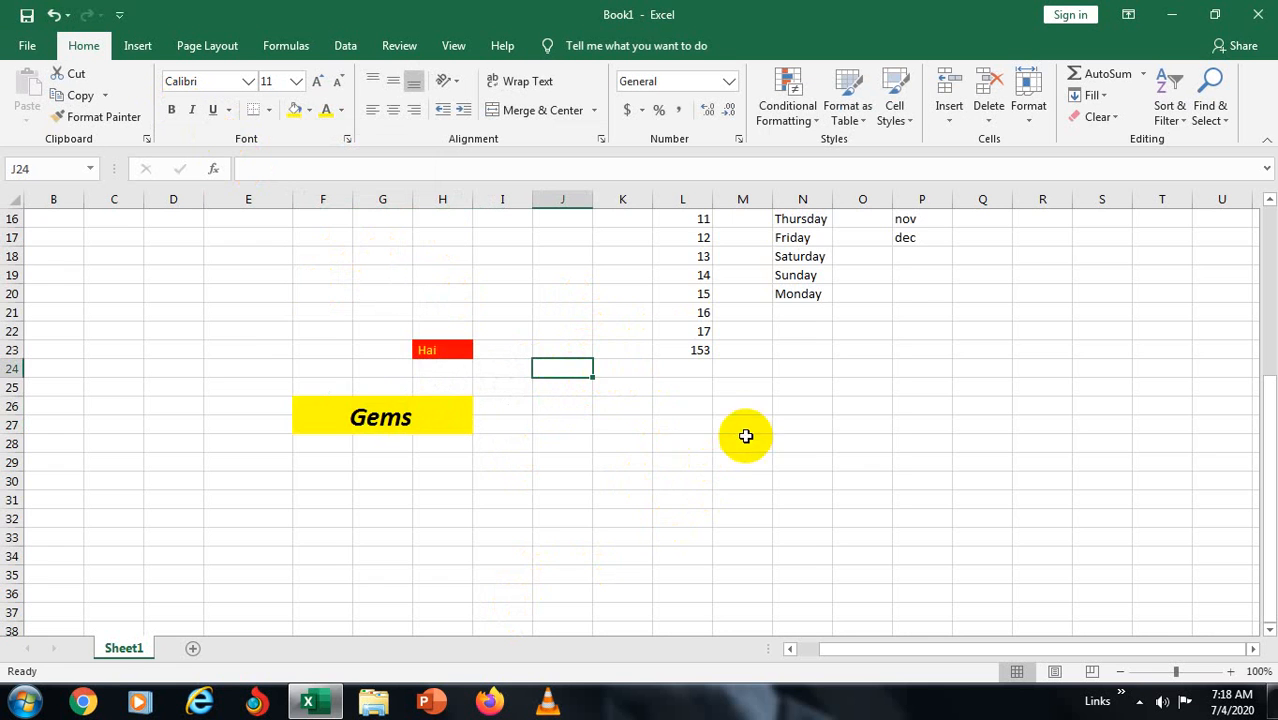
- Insert a 2-D clustered column chart of the operation labels and results in E4:F9, and select its data series
scroll(713, 435, up, 5)
click(635, 392)
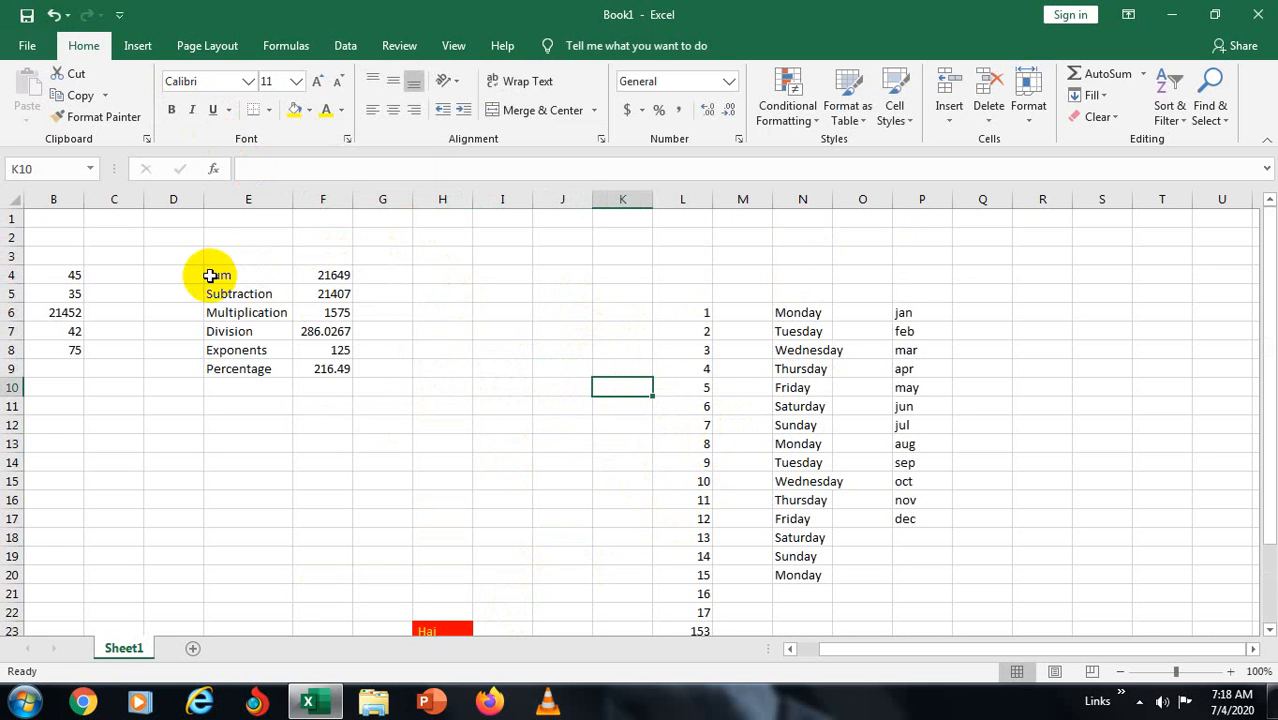
drag(210, 274, 352, 376)
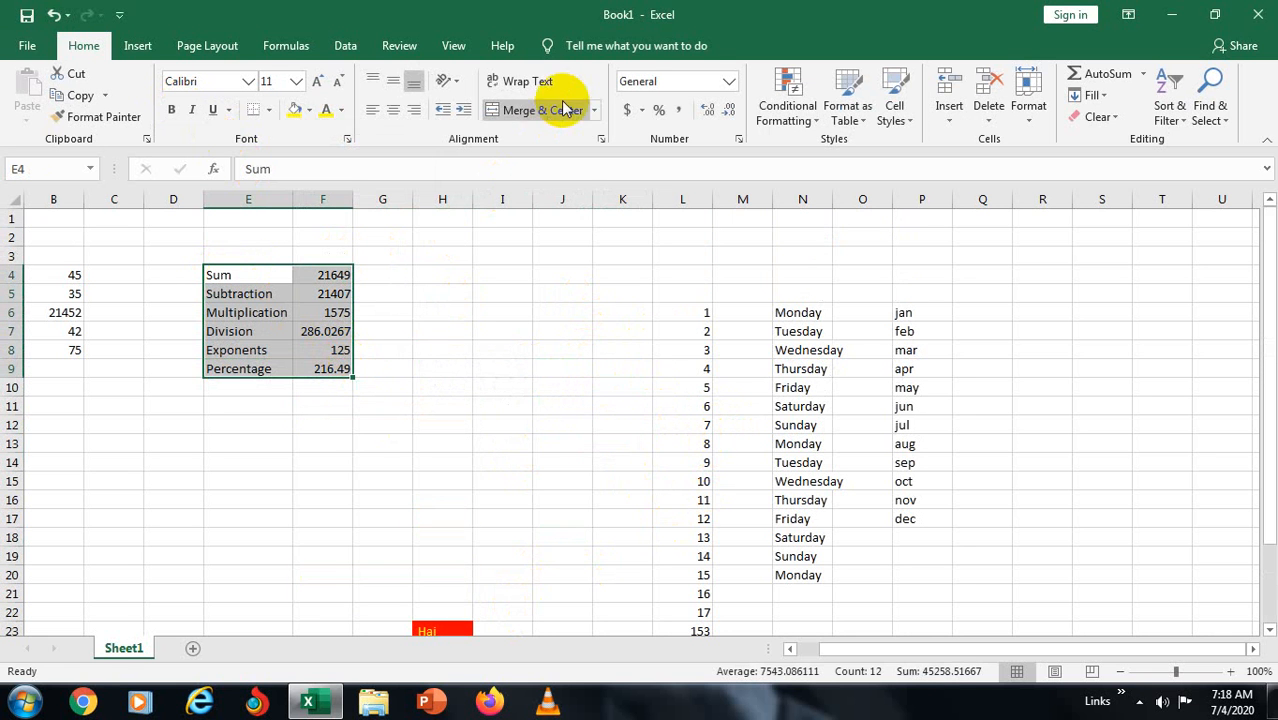
click(138, 46)
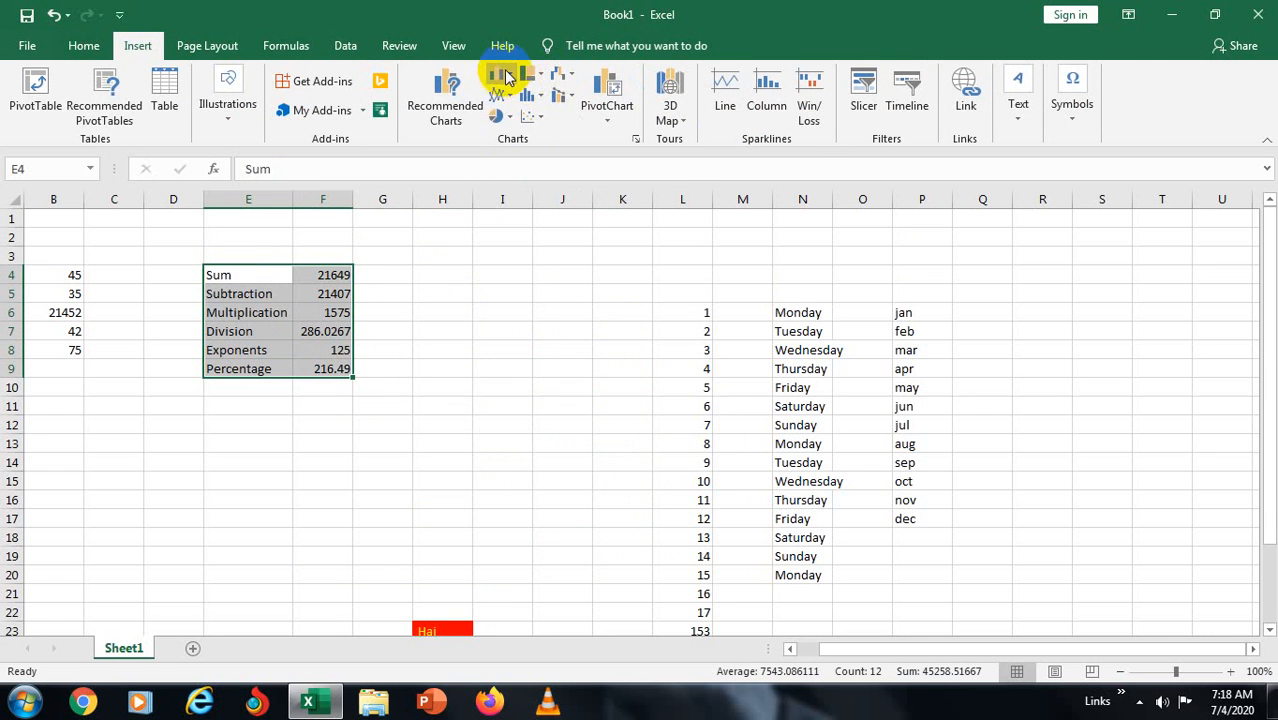
click(507, 78)
click(528, 130)
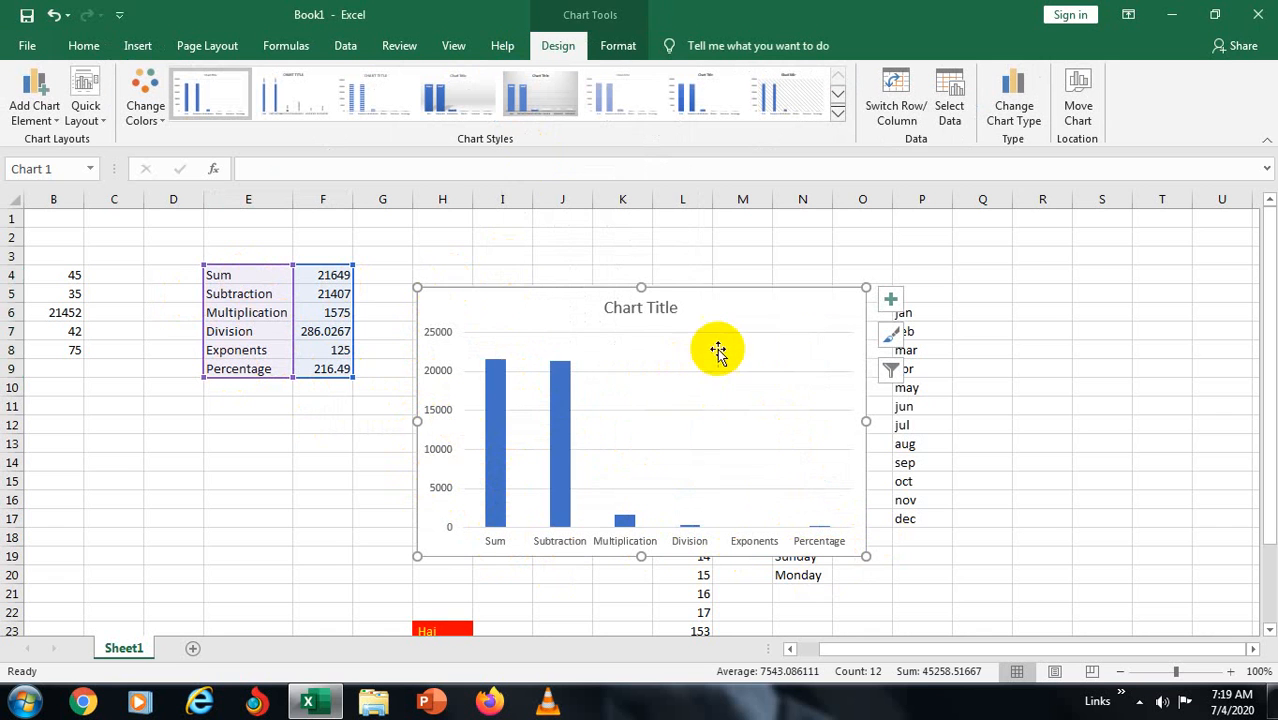
click(569, 382)
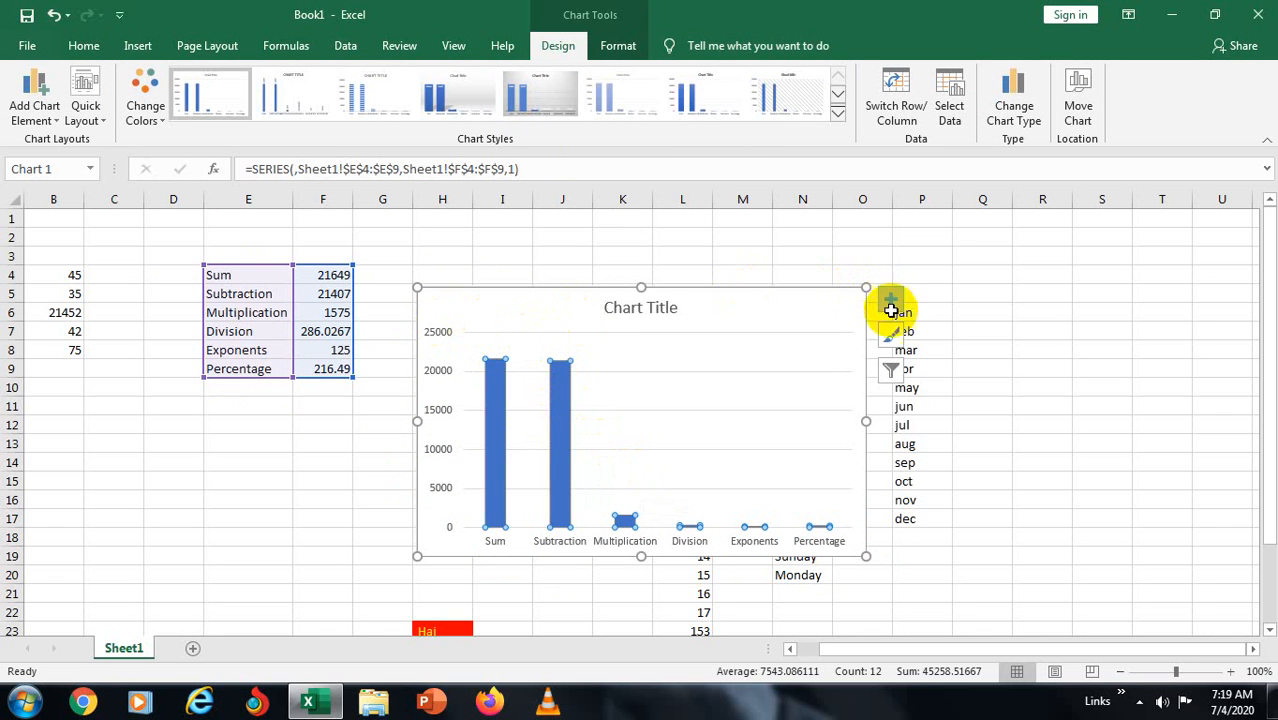
- Look through the values and names options of the chart's data filter
click(893, 372)
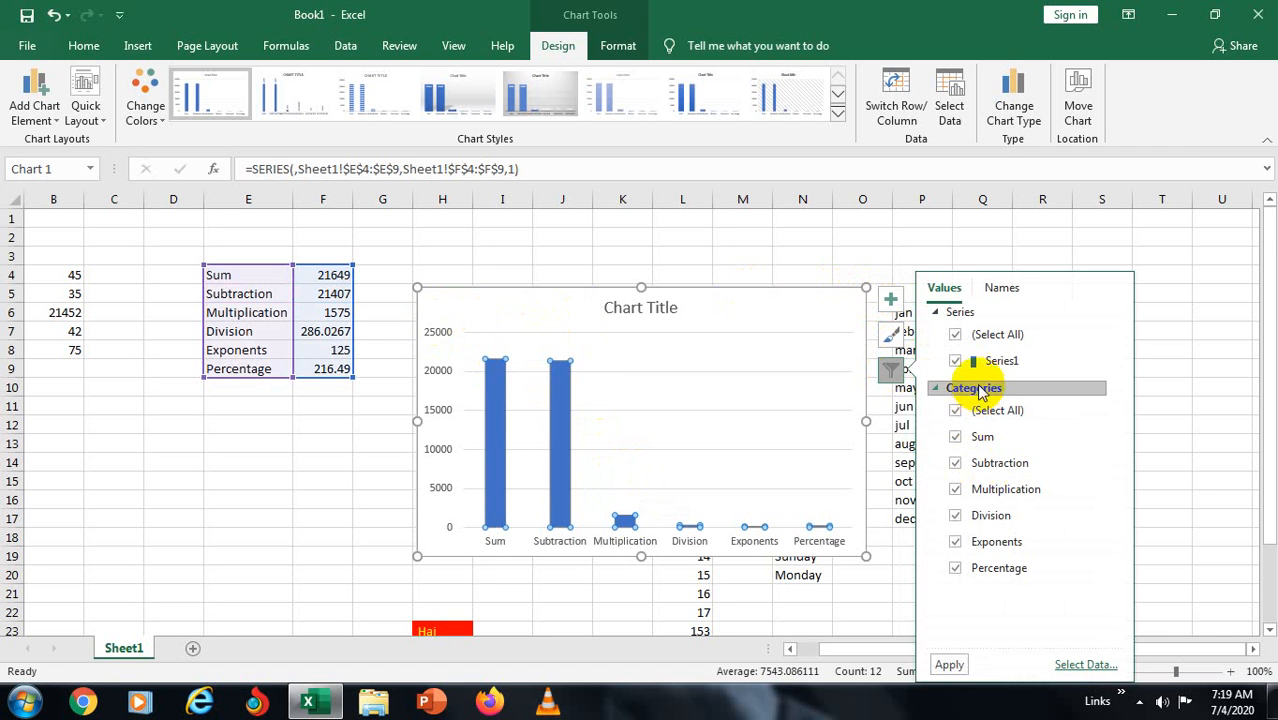
click(995, 292)
click(952, 288)
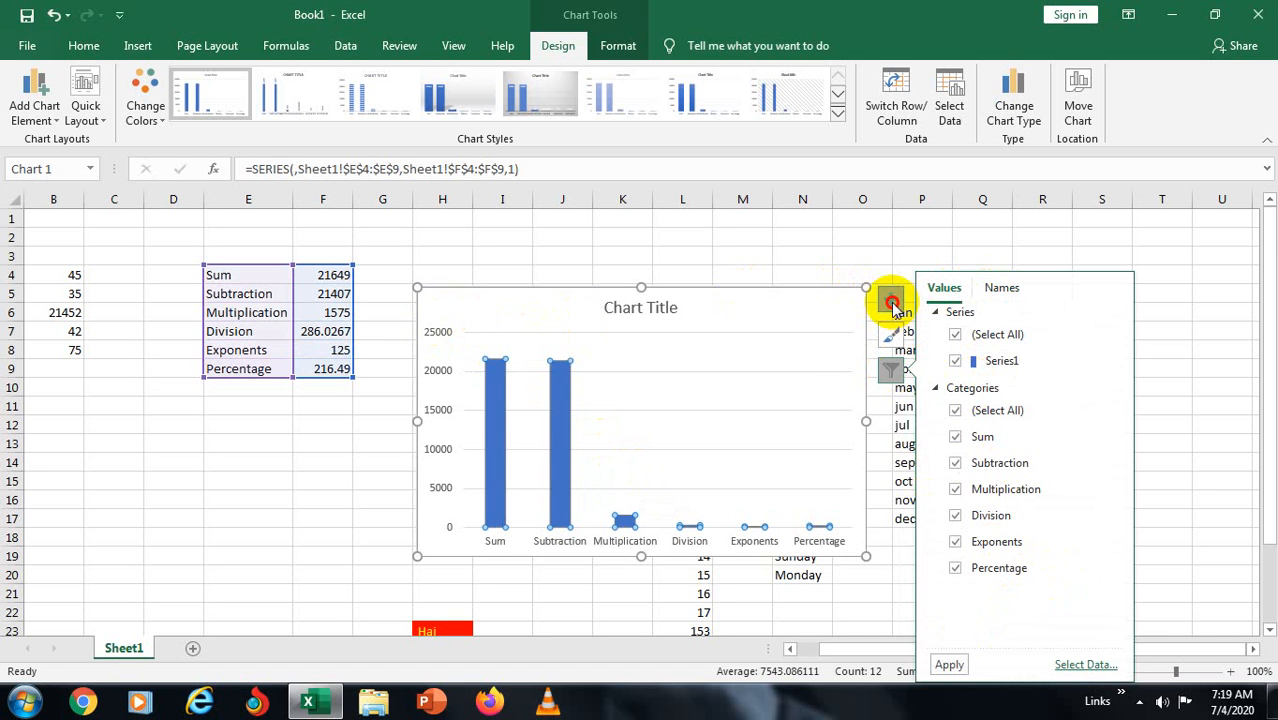
- Recolour the column chart with the monochromatic green palette that runs from dark to light
click(892, 335)
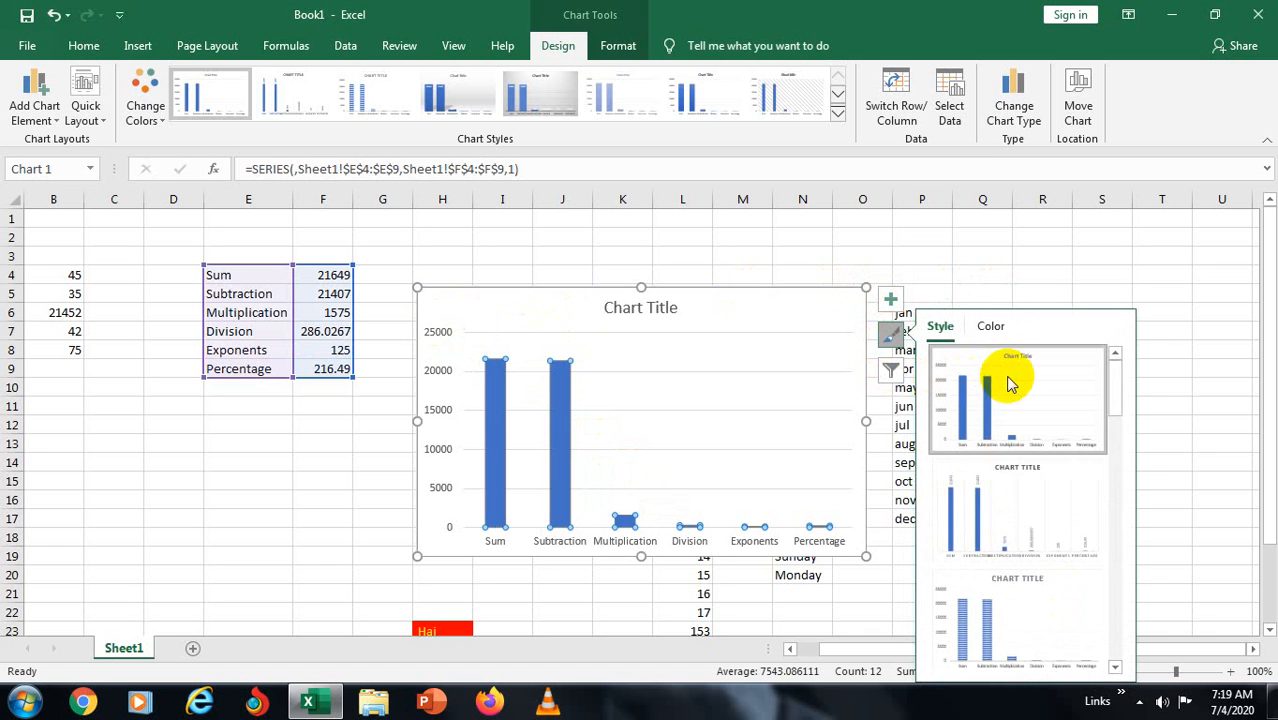
click(992, 325)
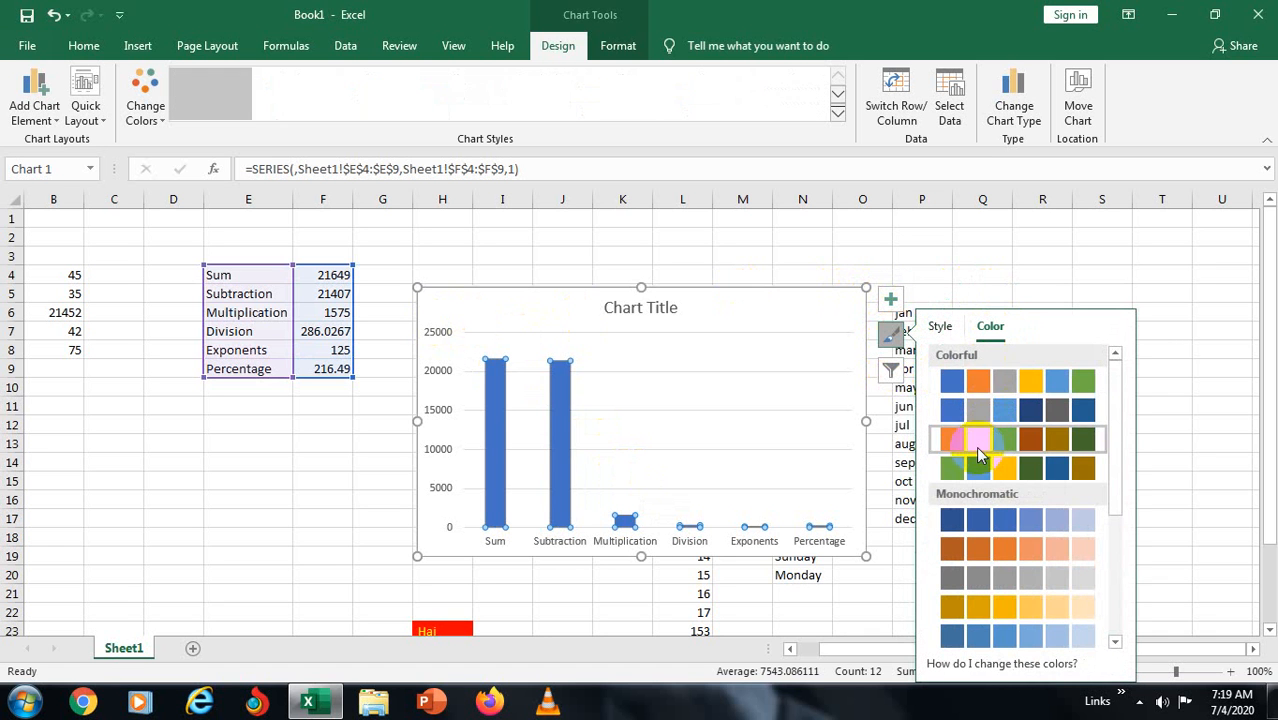
scroll(985, 485, down, 3)
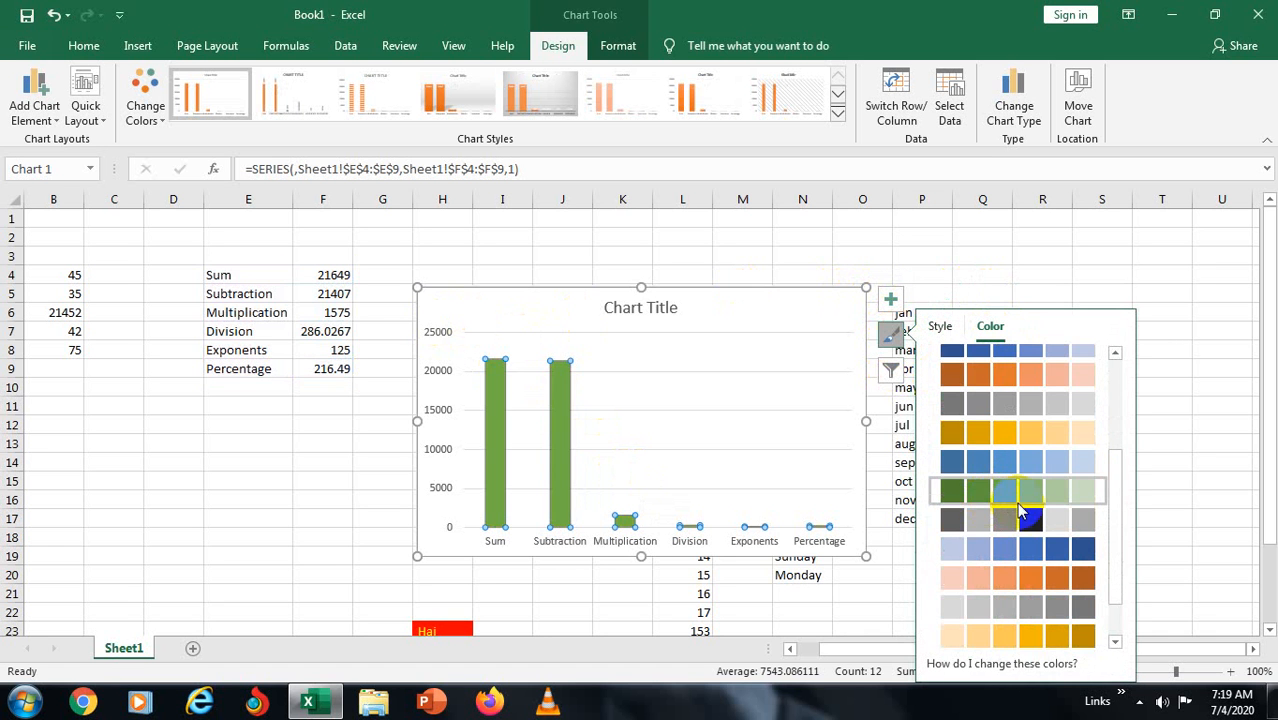
click(980, 490)
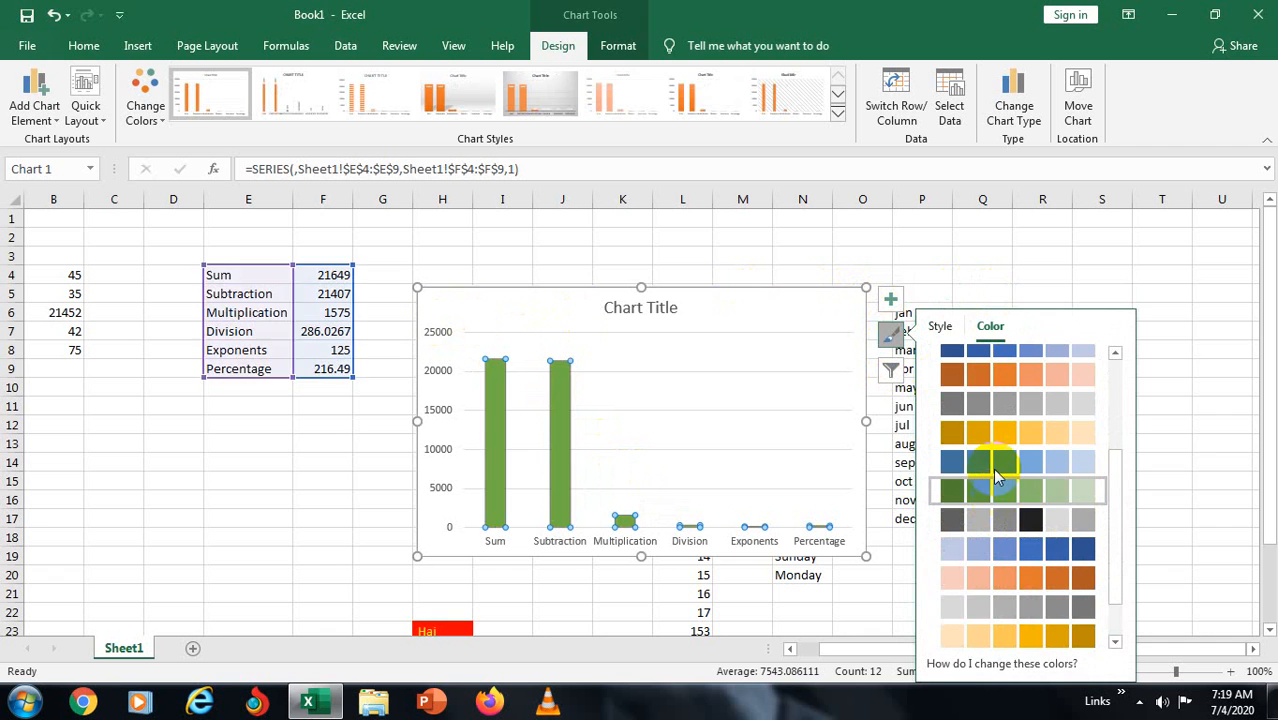
- Inspect the chart filter's series and category checkboxes, including Sum and Select All, and its naming options
click(890, 335)
click(891, 370)
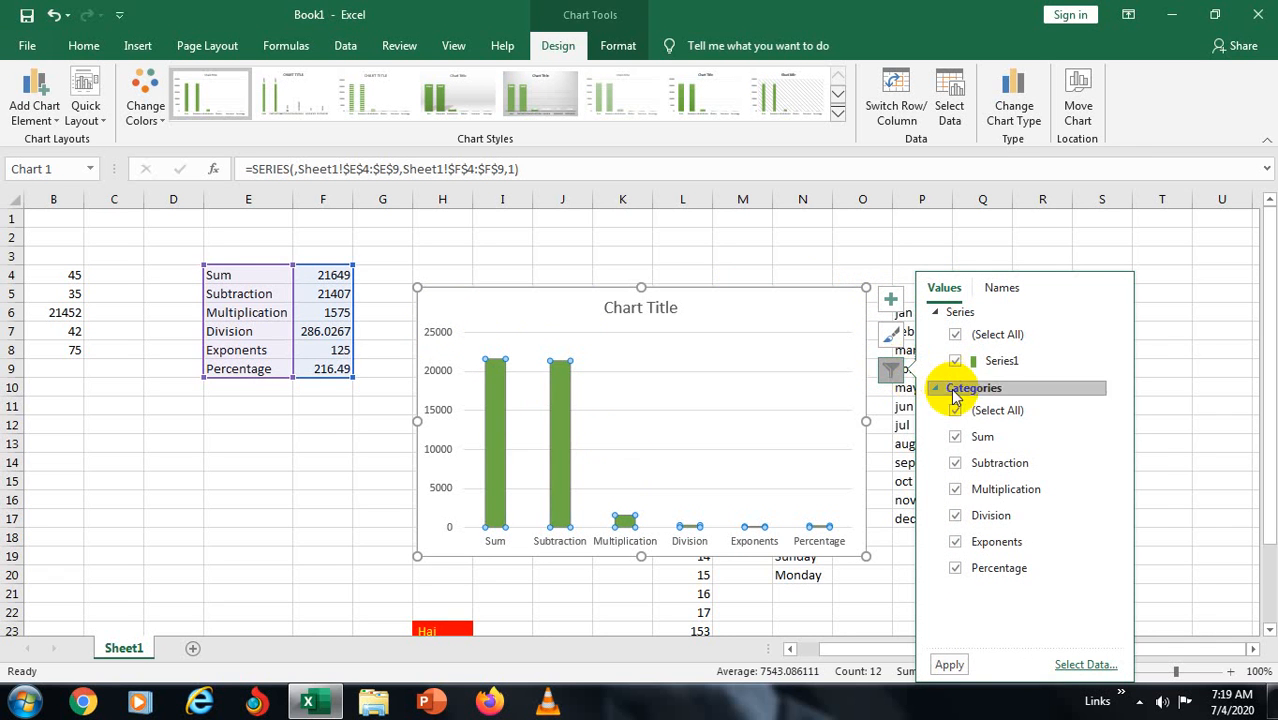
click(958, 437)
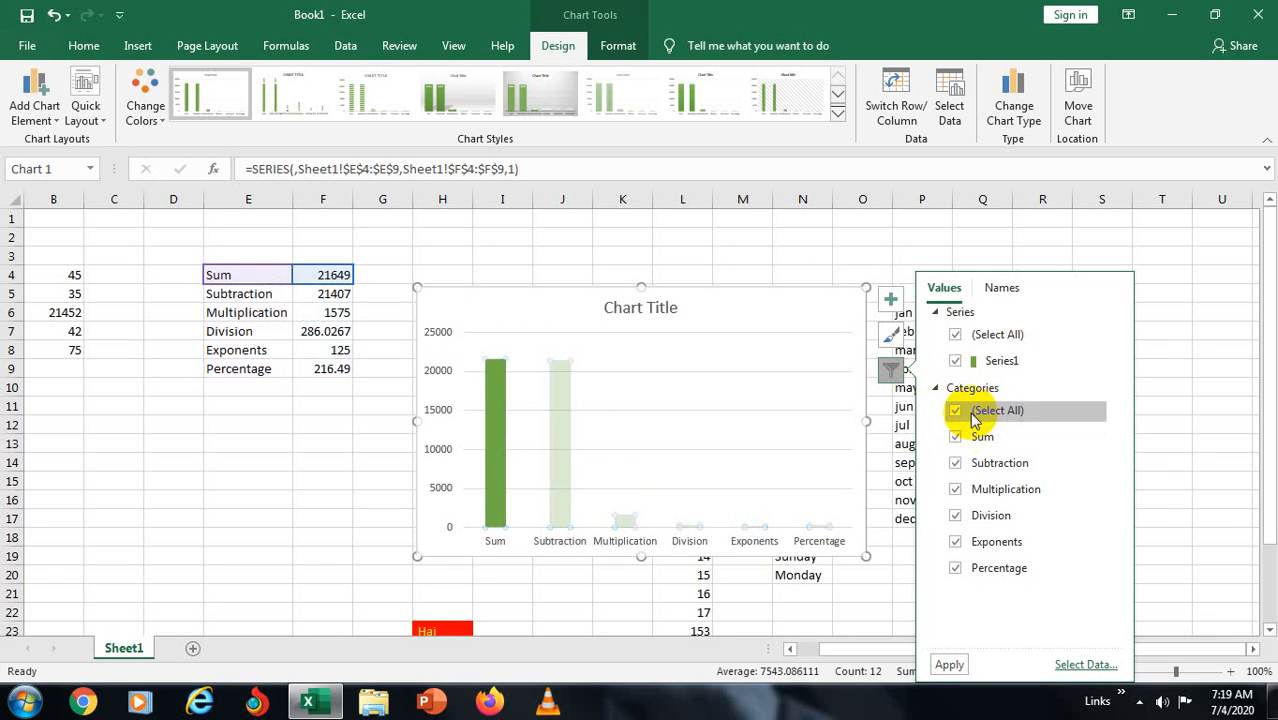
click(958, 410)
click(997, 288)
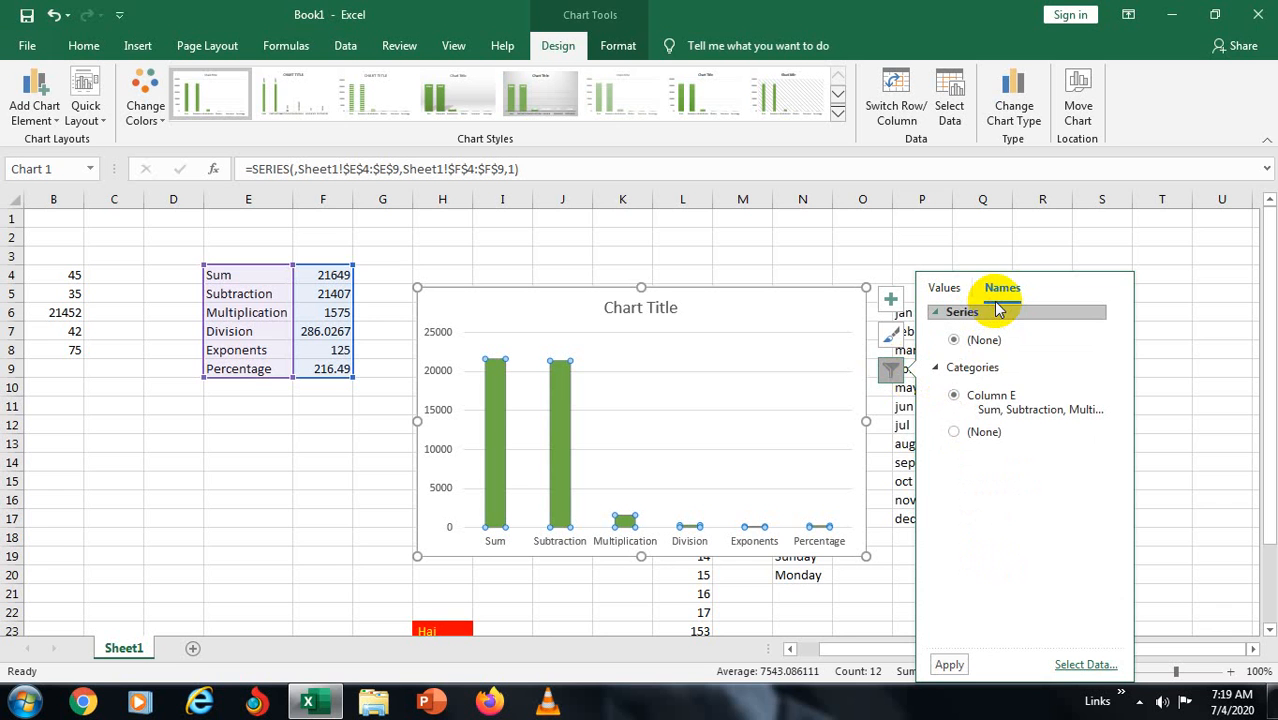
click(949, 287)
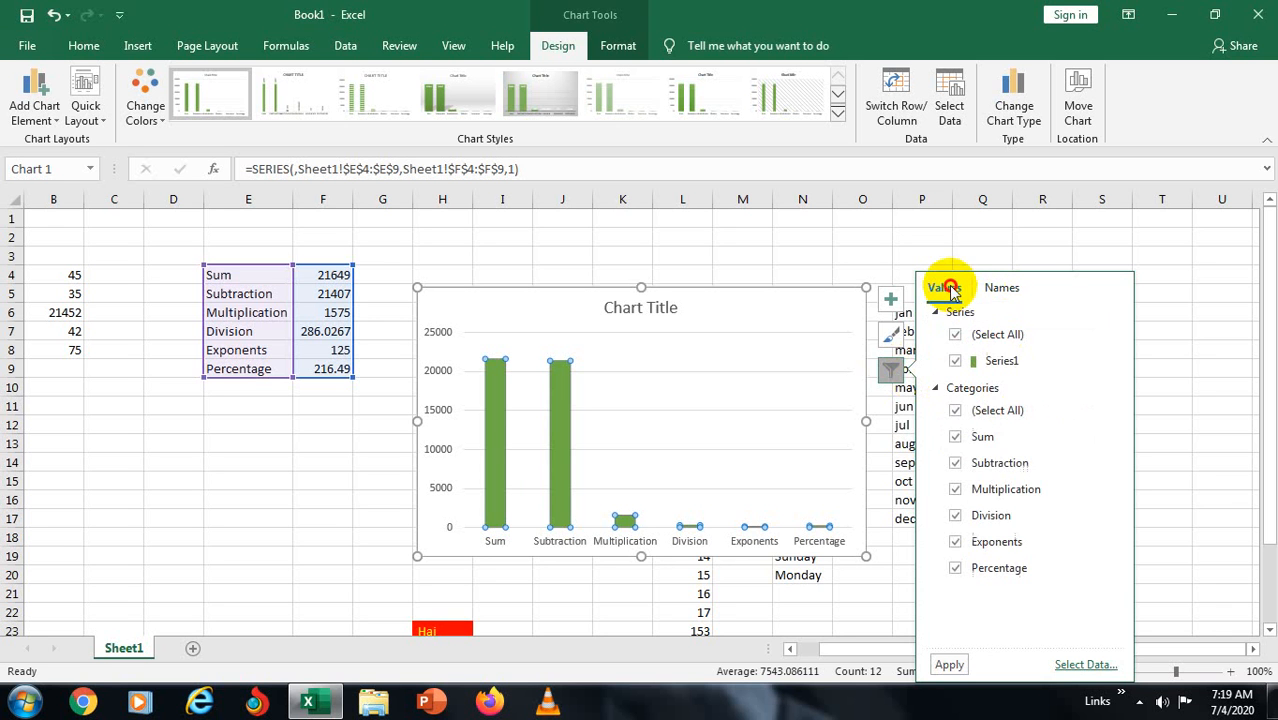
- Add axis titles, data labels, a data table, error bars, a legend and a trendline to the chart
click(894, 303)
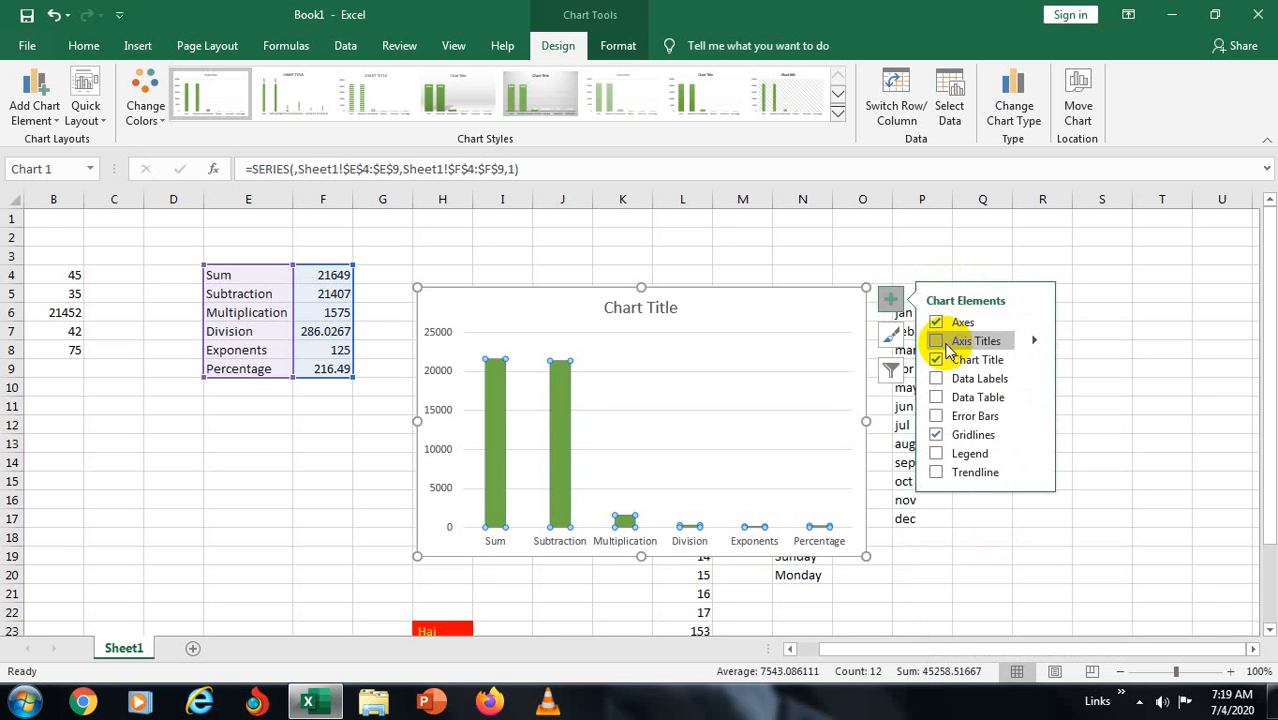
click(936, 341)
click(936, 379)
click(936, 398)
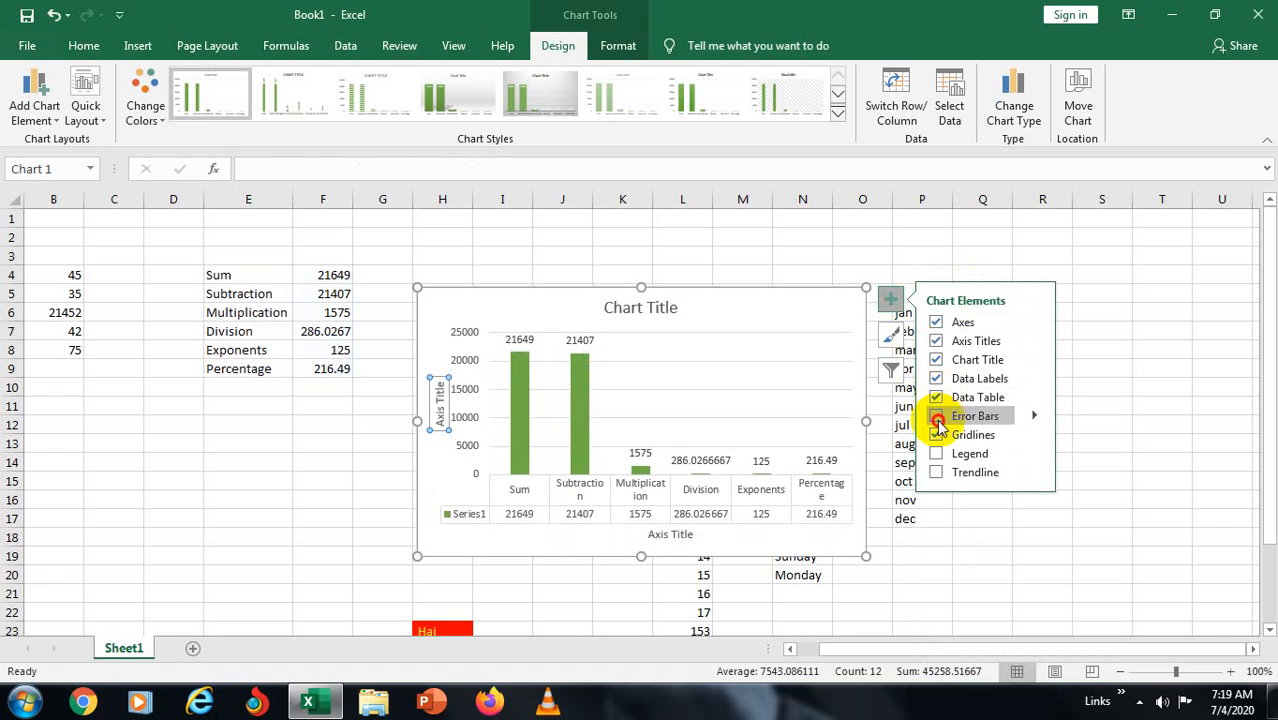
click(936, 416)
click(936, 454)
click(936, 474)
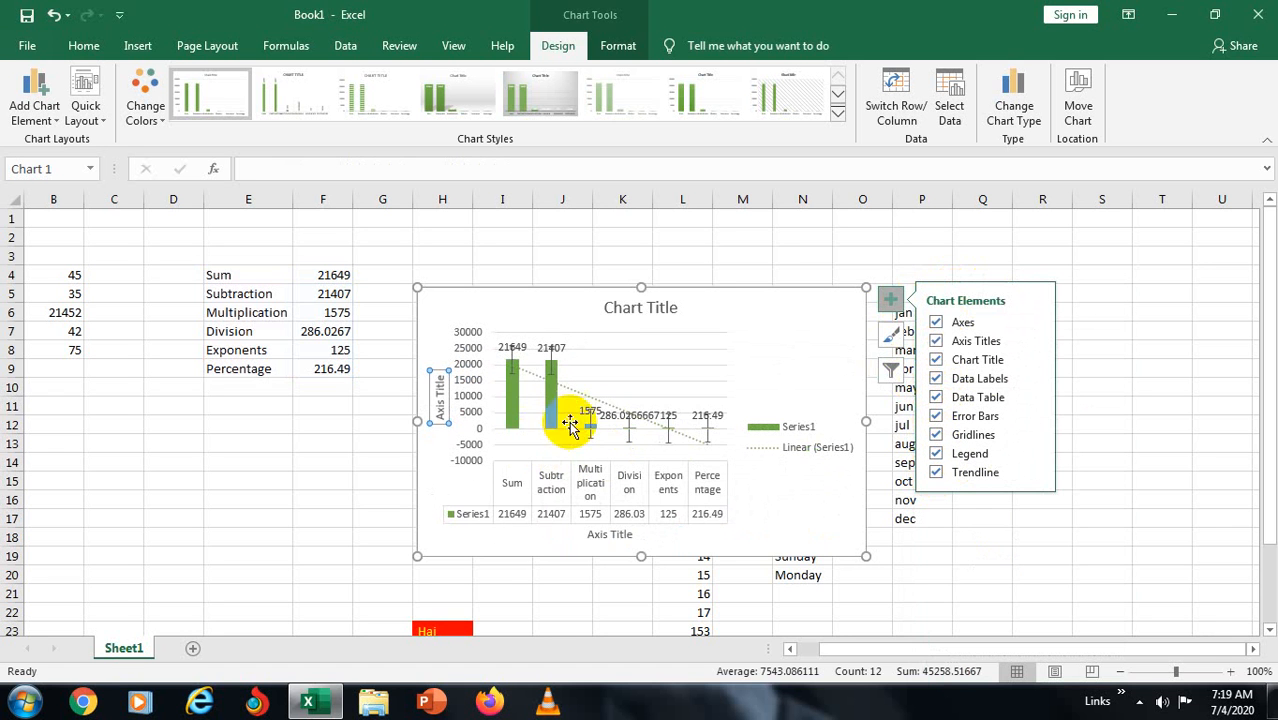
- Compare the chart with and without its trendline, keep the trendline, and remove the error bars
click(936, 473)
click(936, 473)
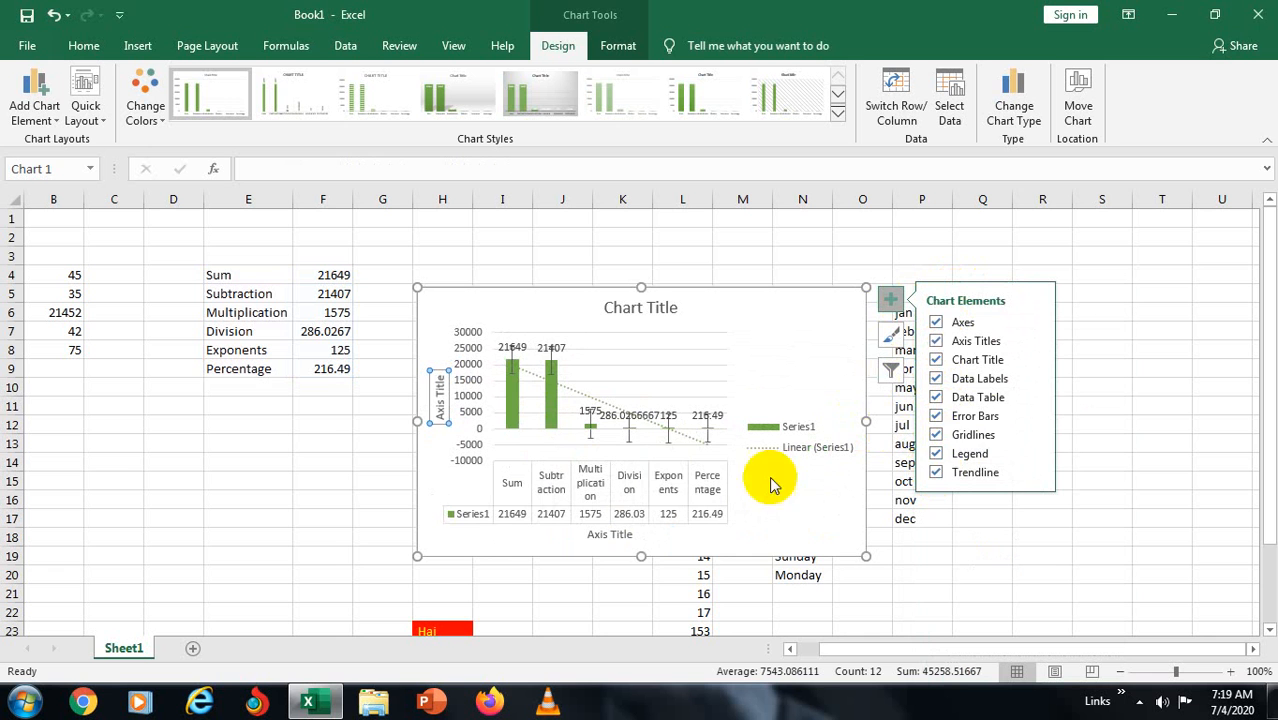
click(937, 417)
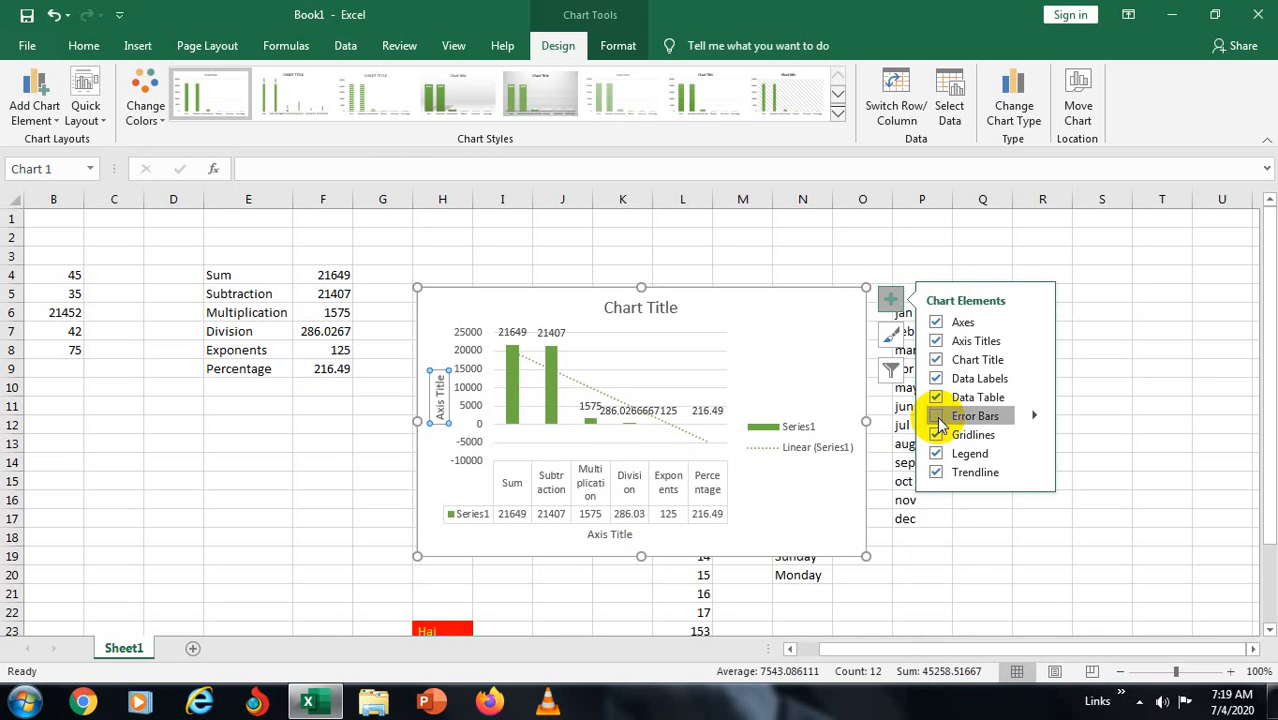
click(937, 417)
click(937, 417)
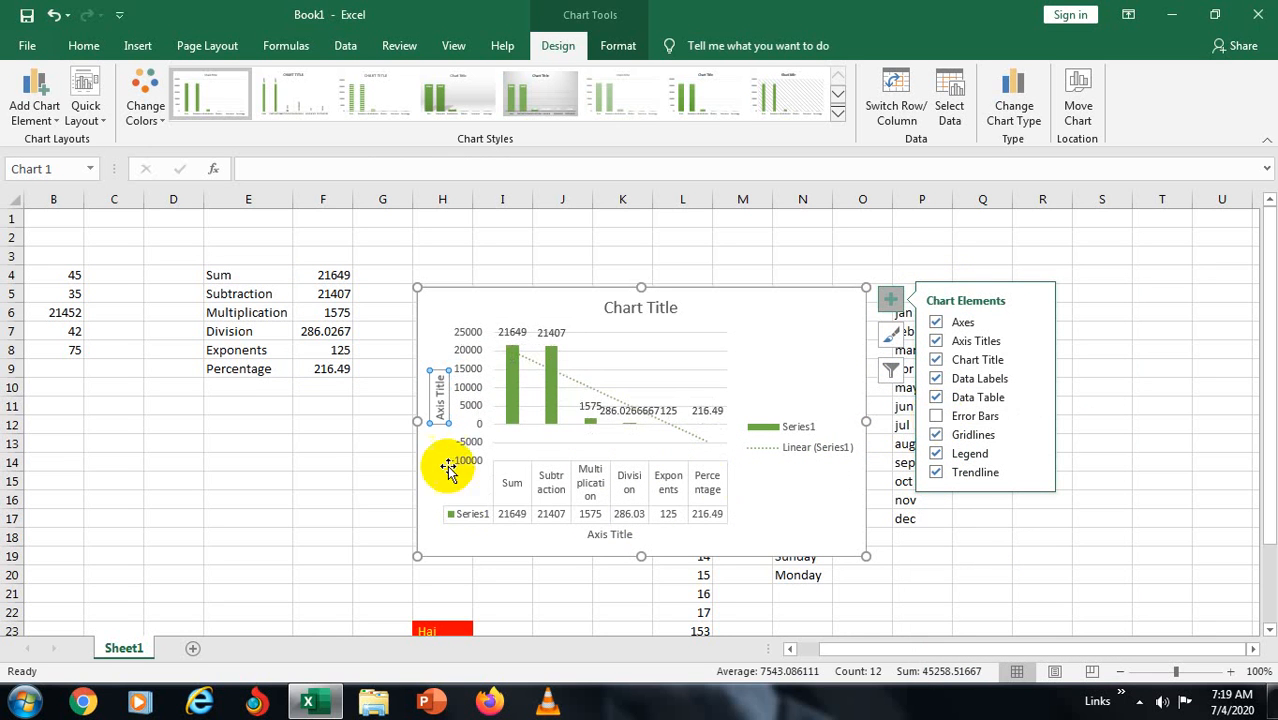
- Bring up the formatting options for the chart title and for the vertical axis title
click(443, 400)
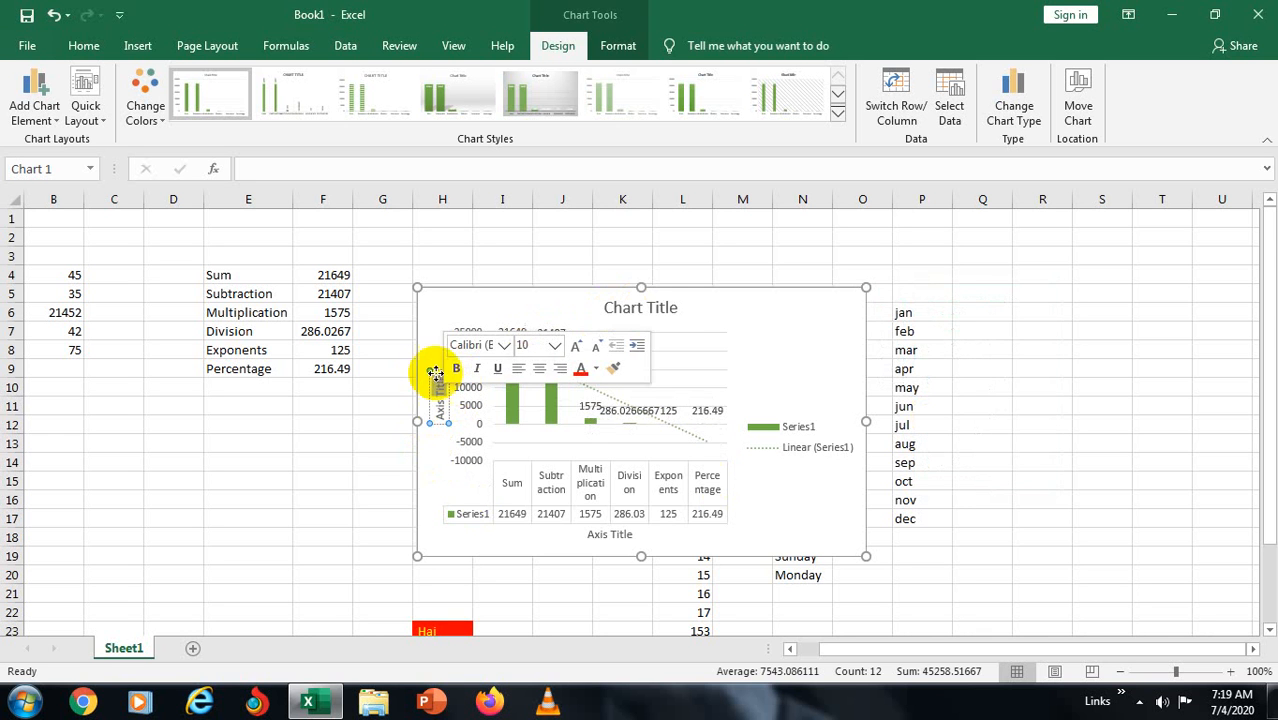
click(663, 305)
double_click(663, 305)
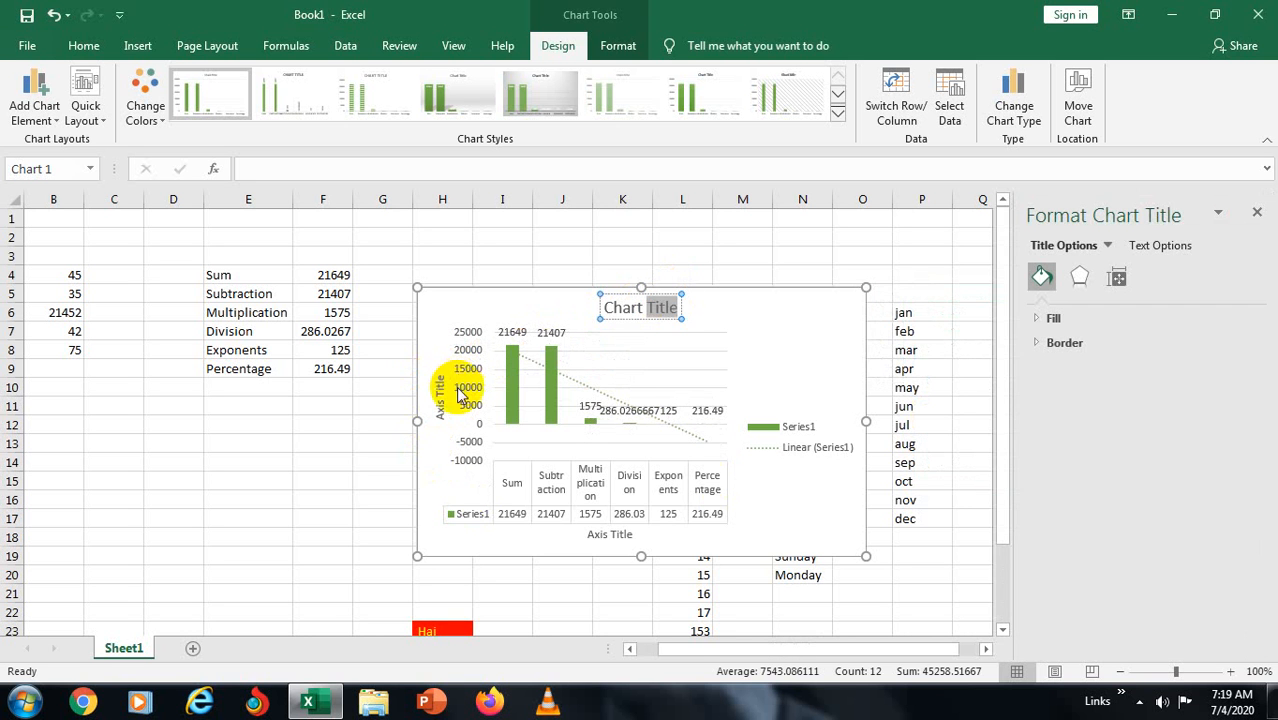
click(443, 396)
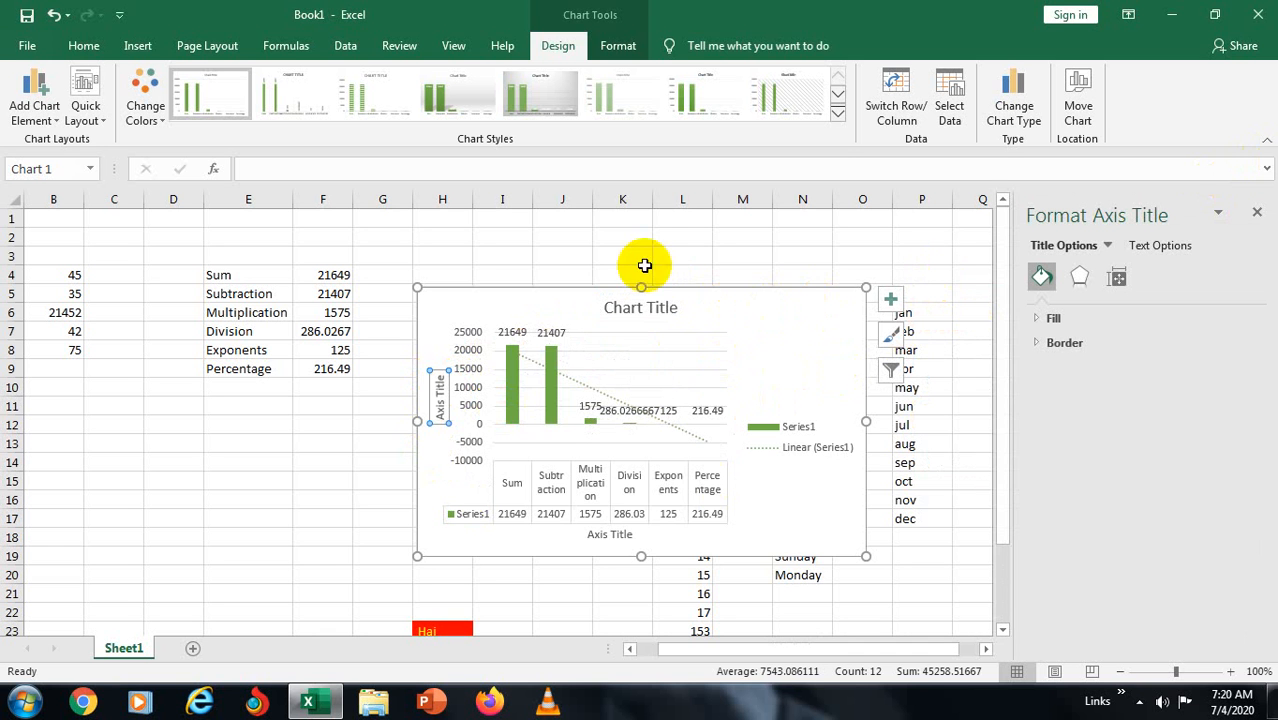
- Try the dark-background chart style, and settle on the white style with wide pale green columns and capitalised axis titles
click(838, 113)
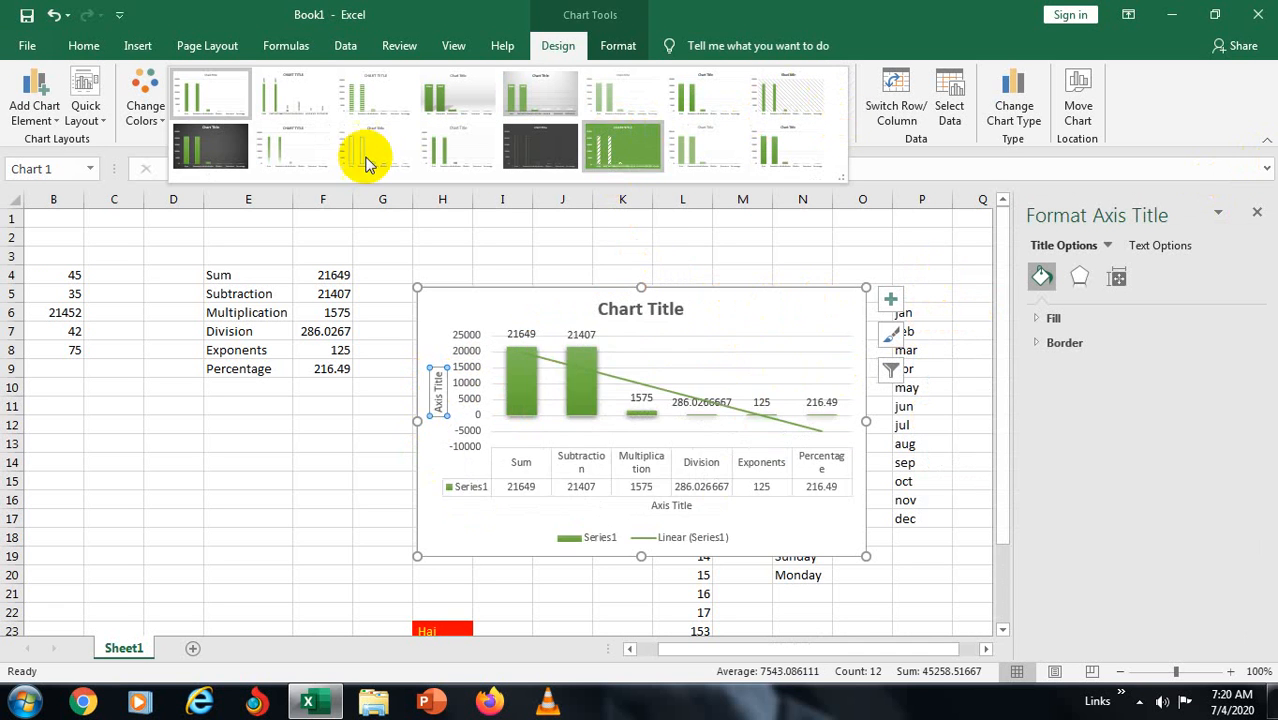
click(210, 147)
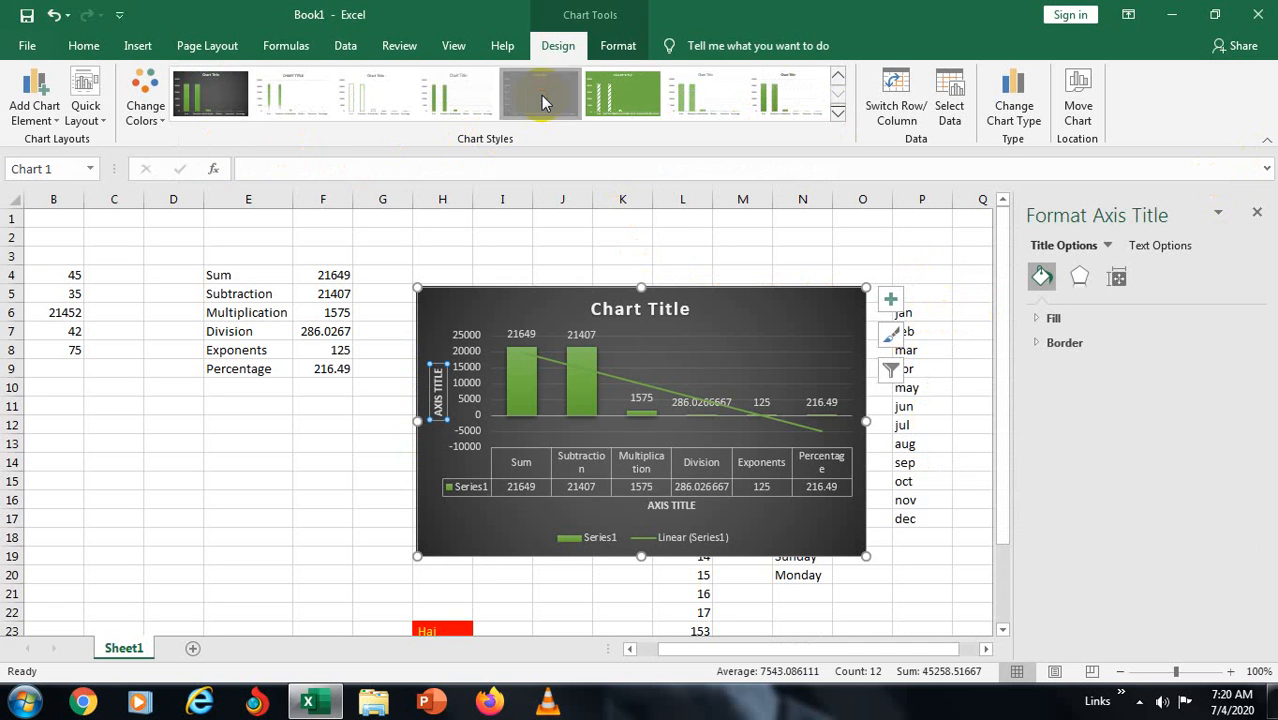
click(705, 92)
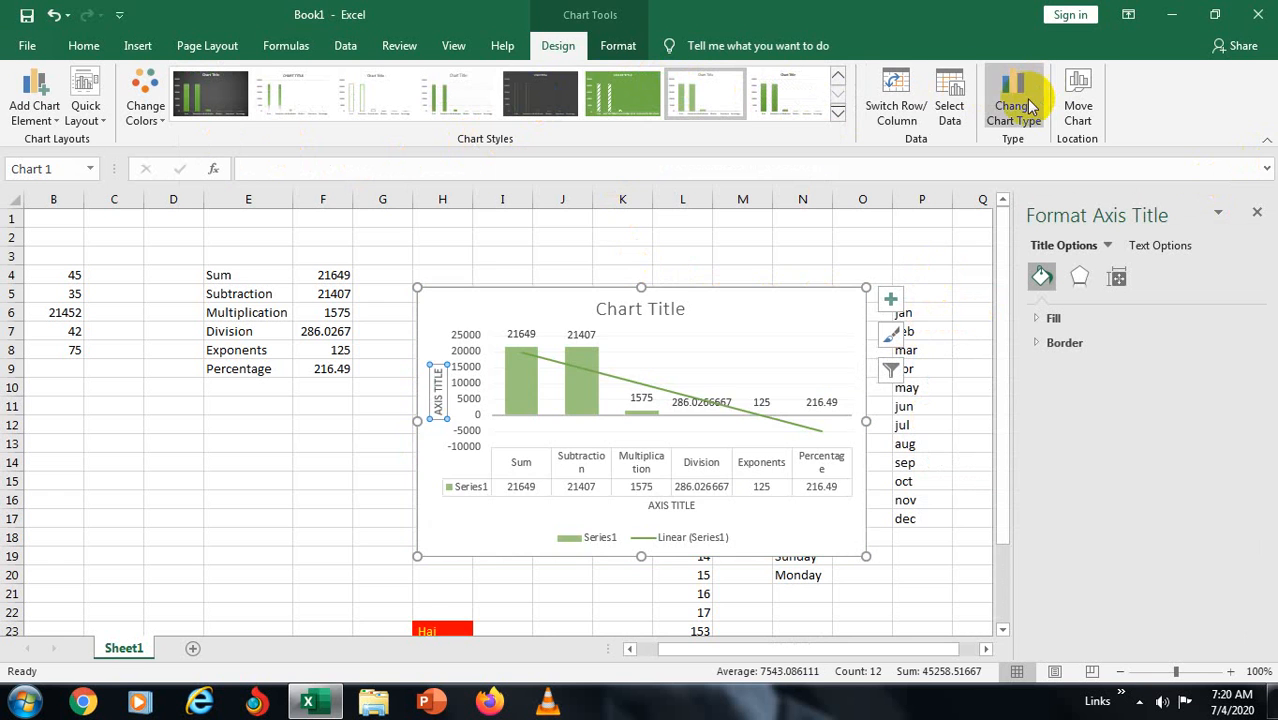
- Open the chart type options and preview the 100% Stacked Column and 3-D Clustered Column types
click(1030, 107)
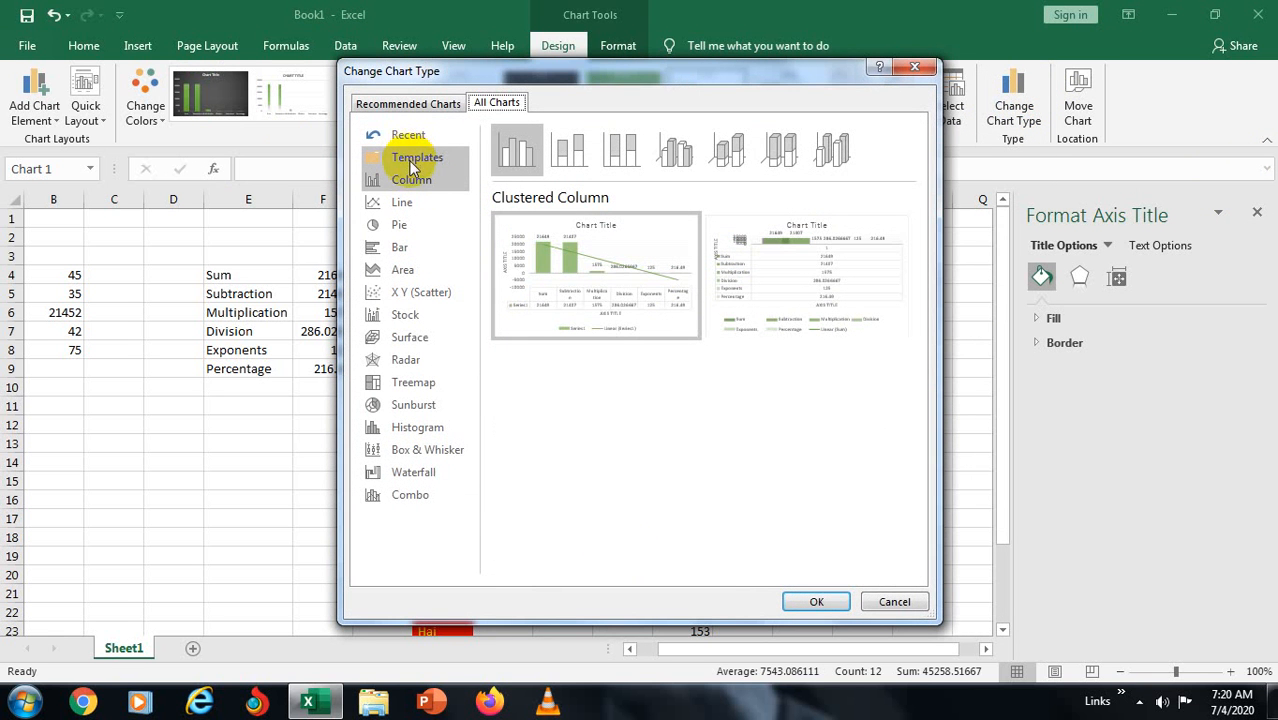
click(622, 150)
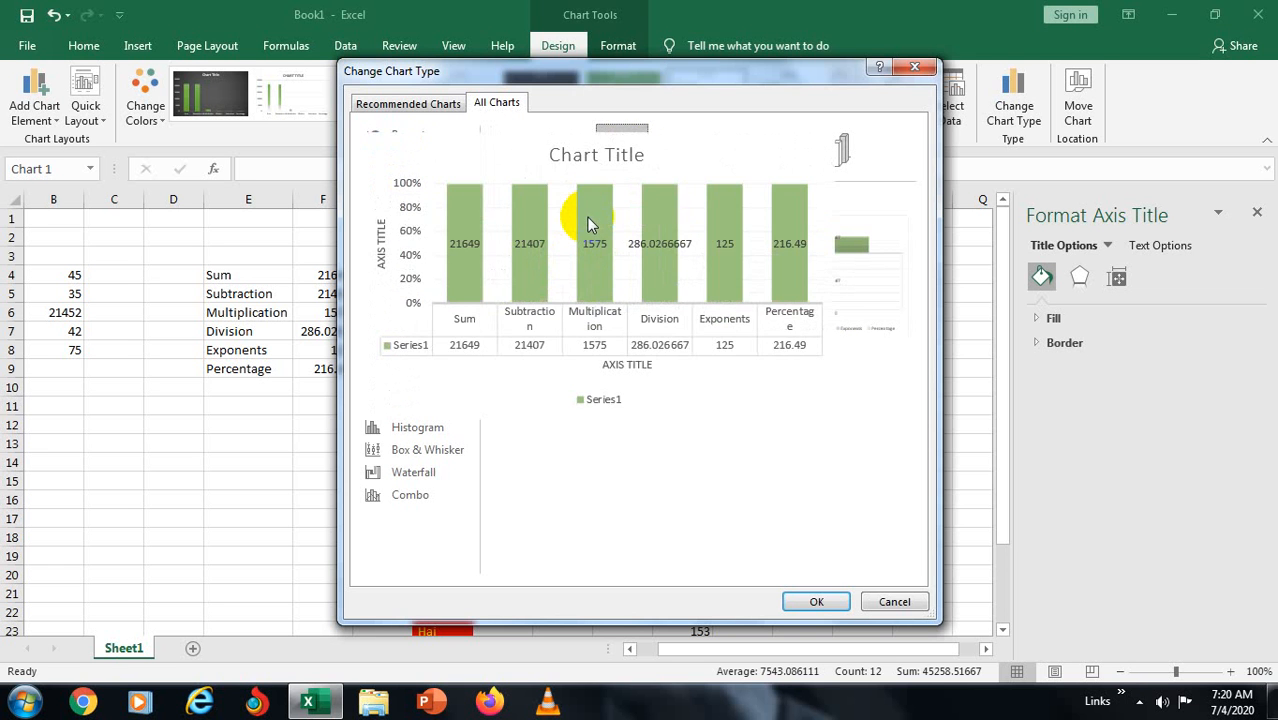
mouse_move(603, 276)
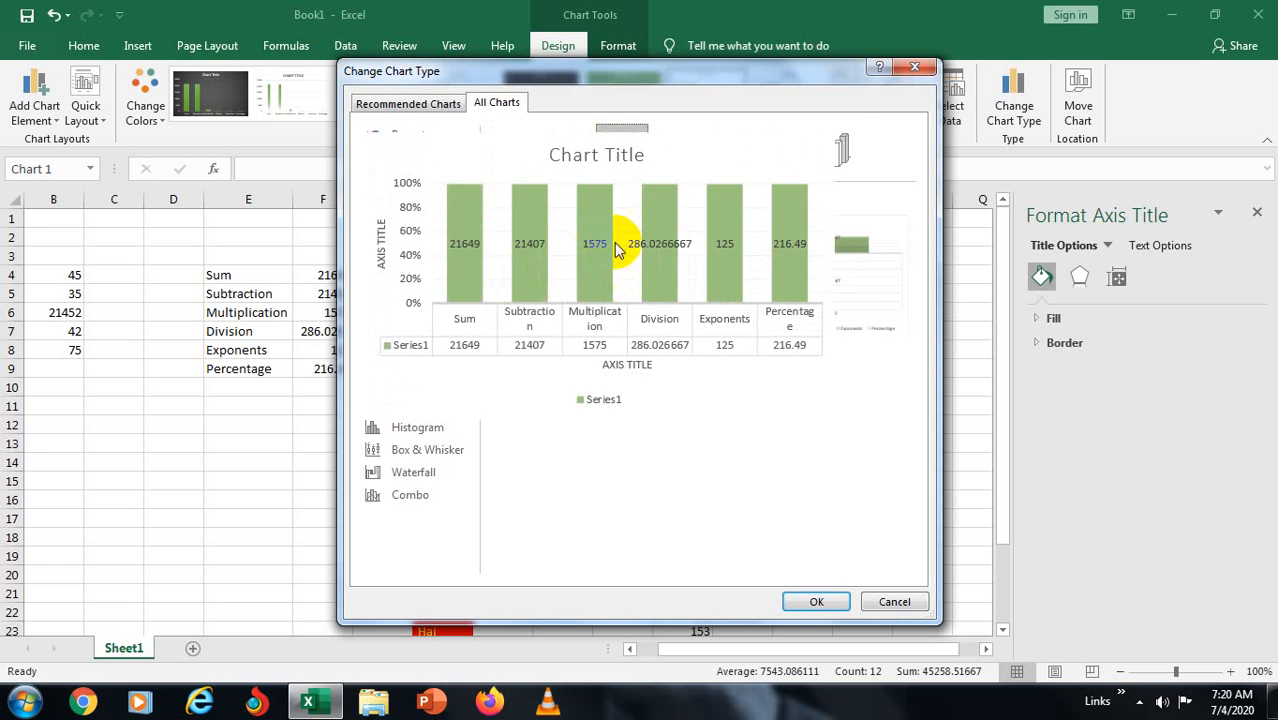
click(674, 150)
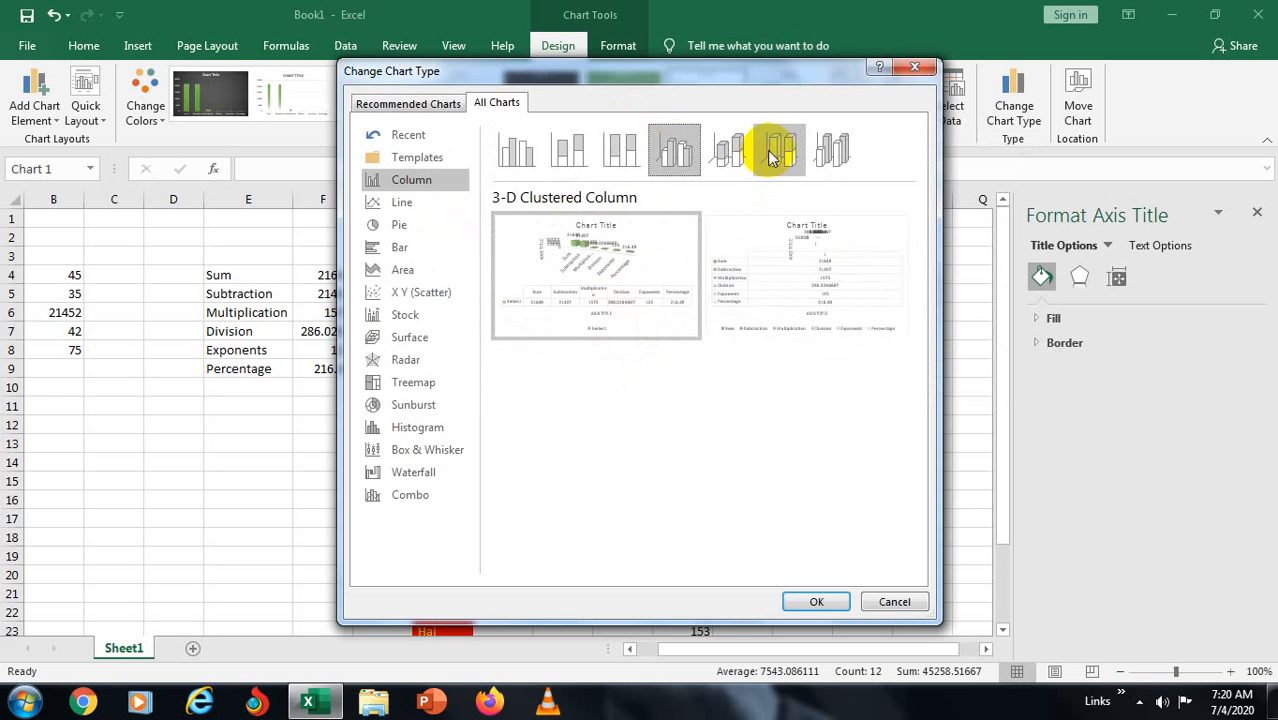
- Preview the chart as a Line, a 100% Stacked Line and a Line with Markers
click(422, 205)
mouse_move(570, 268)
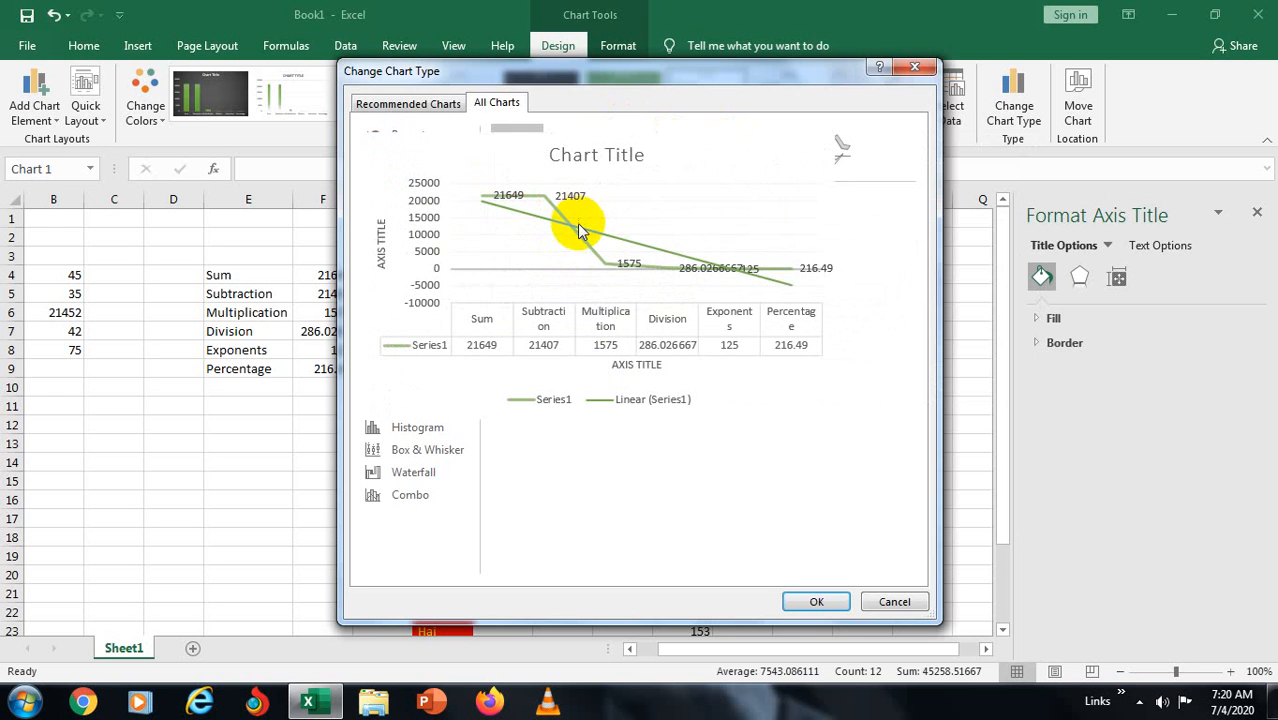
click(612, 146)
mouse_move(618, 238)
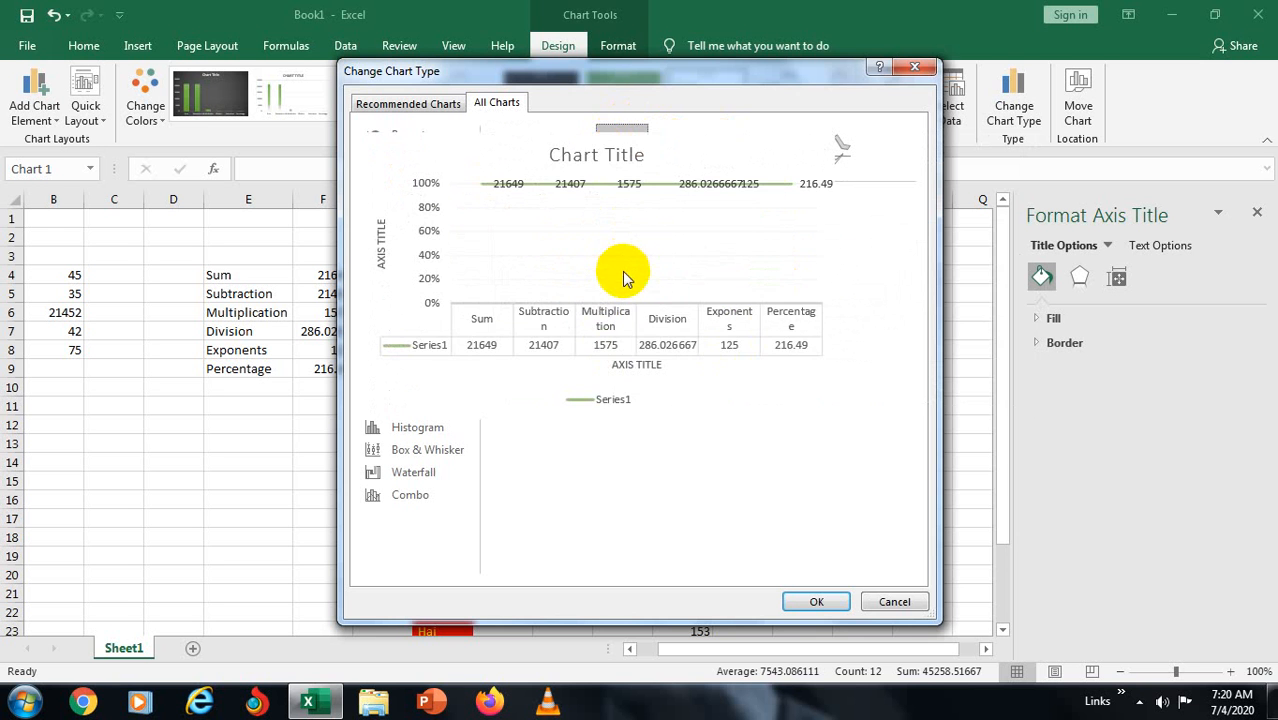
click(678, 143)
mouse_move(640, 268)
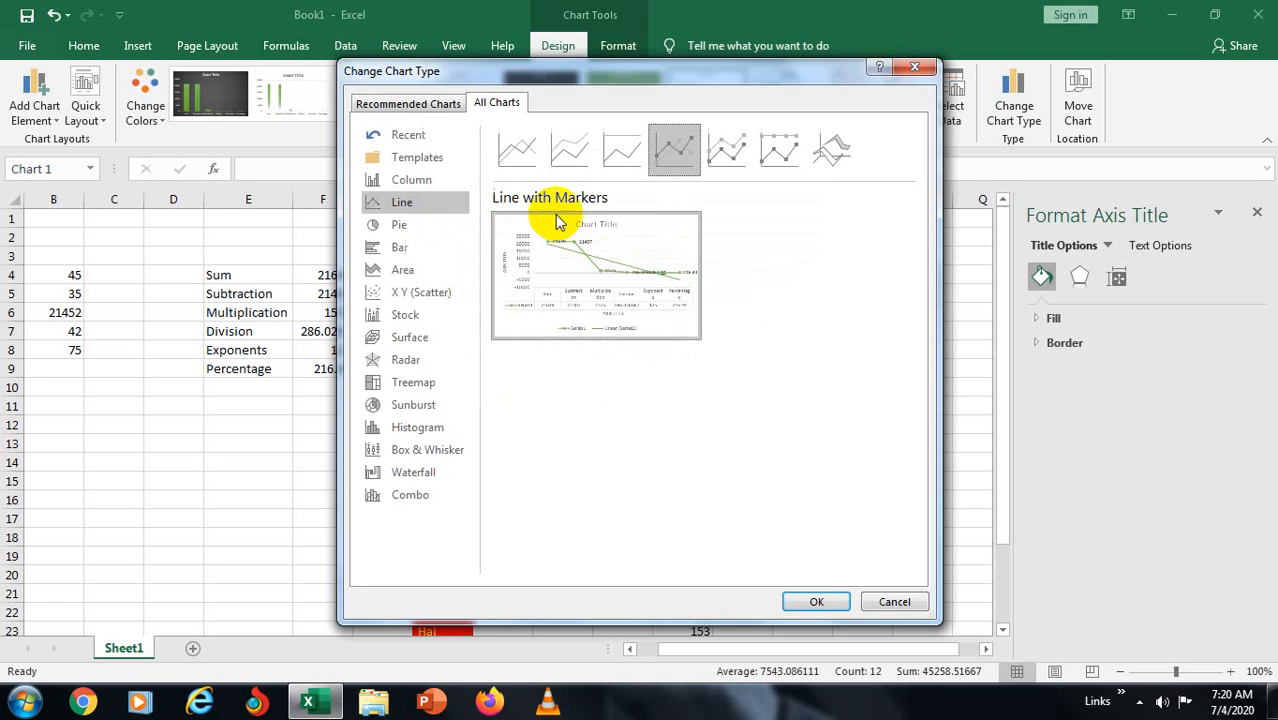
- Preview the chart as a Pie, a Pie of Pie and a 3-D Pie
click(398, 226)
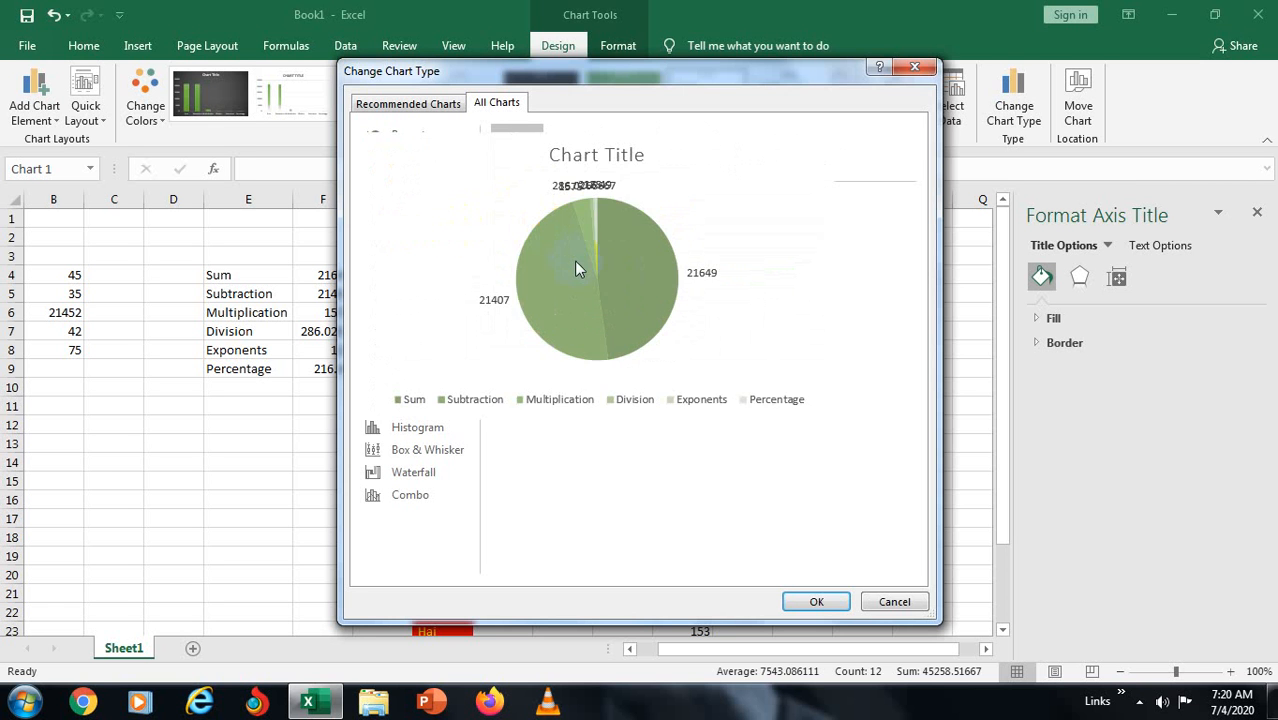
click(604, 158)
mouse_move(567, 278)
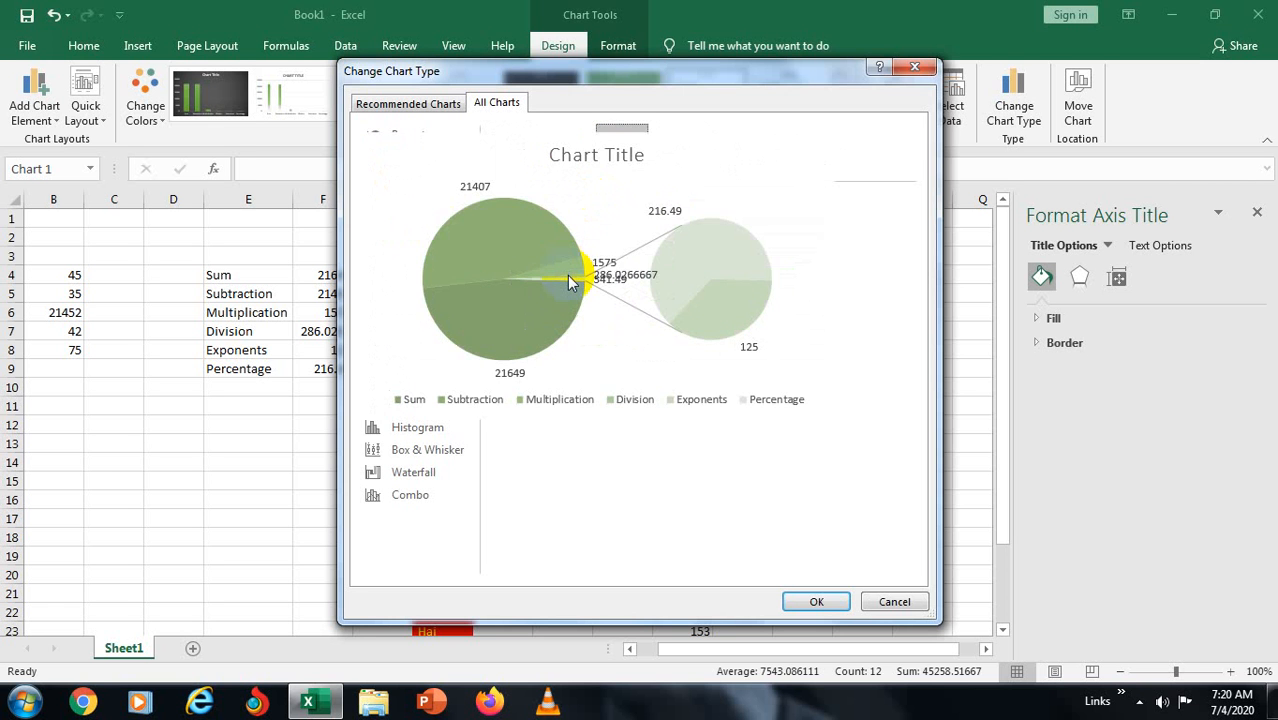
click(575, 155)
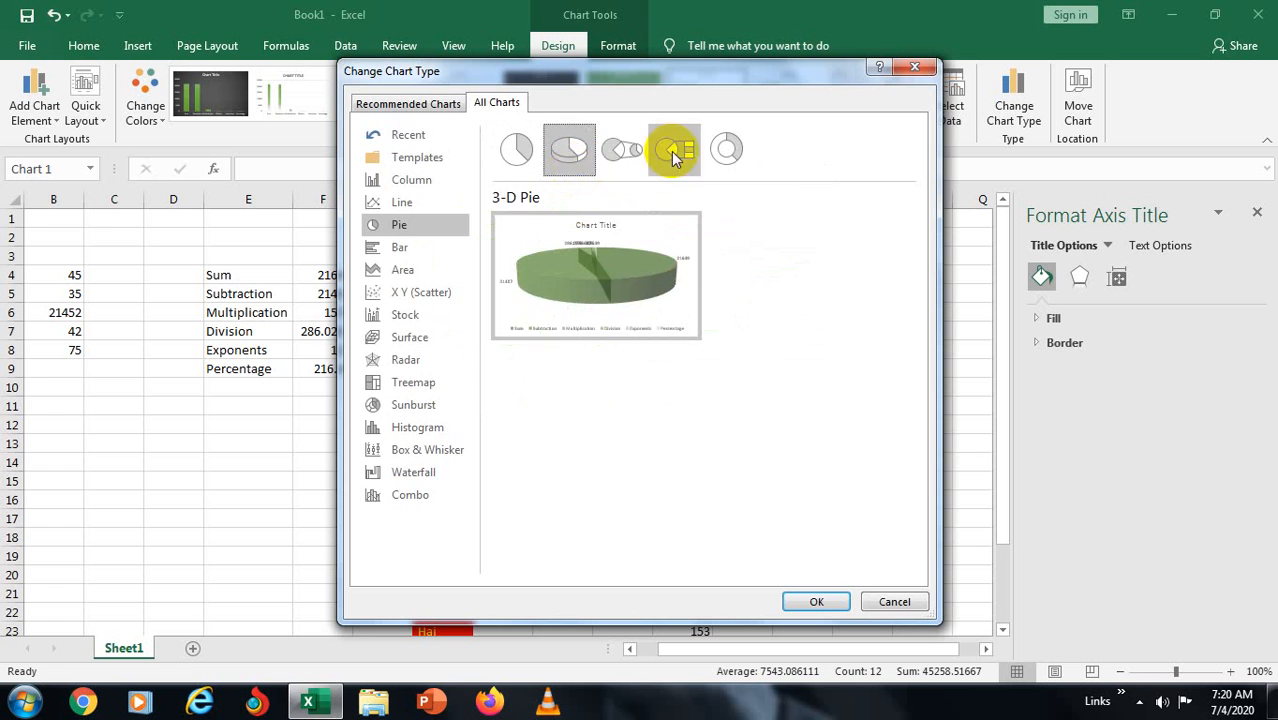
mouse_move(613, 269)
- Preview the chart as a Clustered Bar and a 3-D Clustered Bar
click(398, 249)
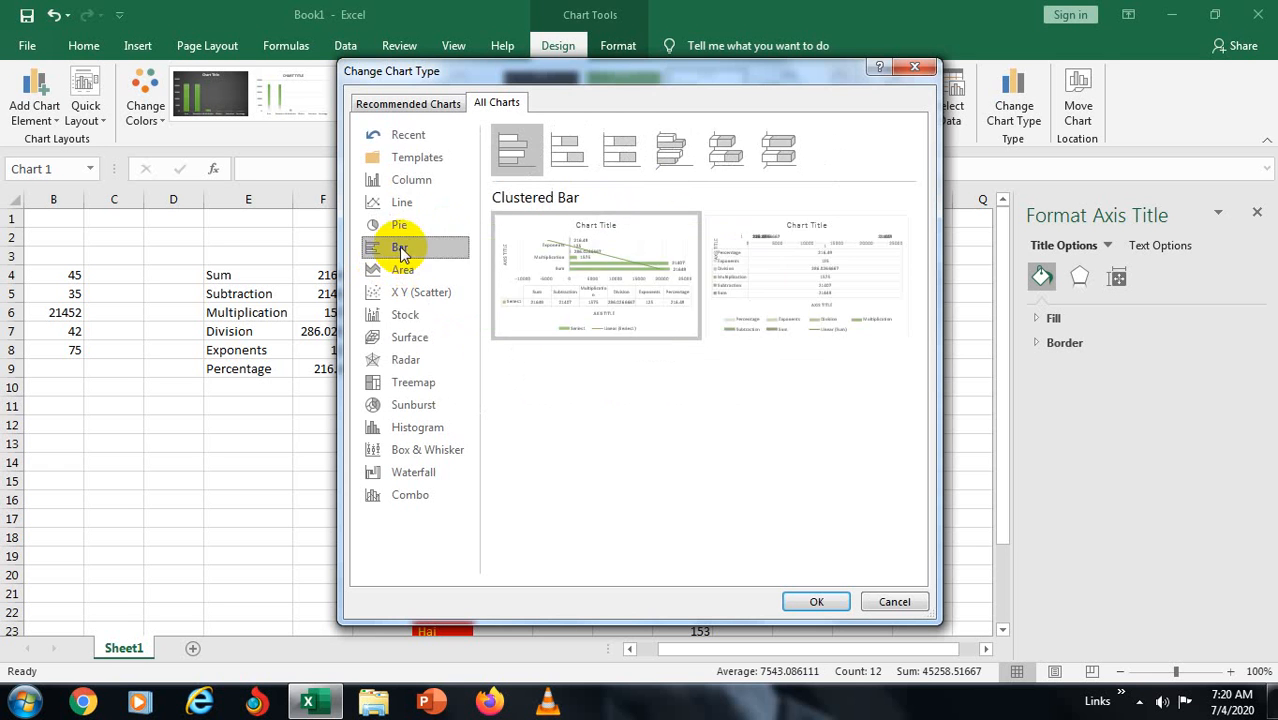
mouse_move(576, 277)
click(667, 161)
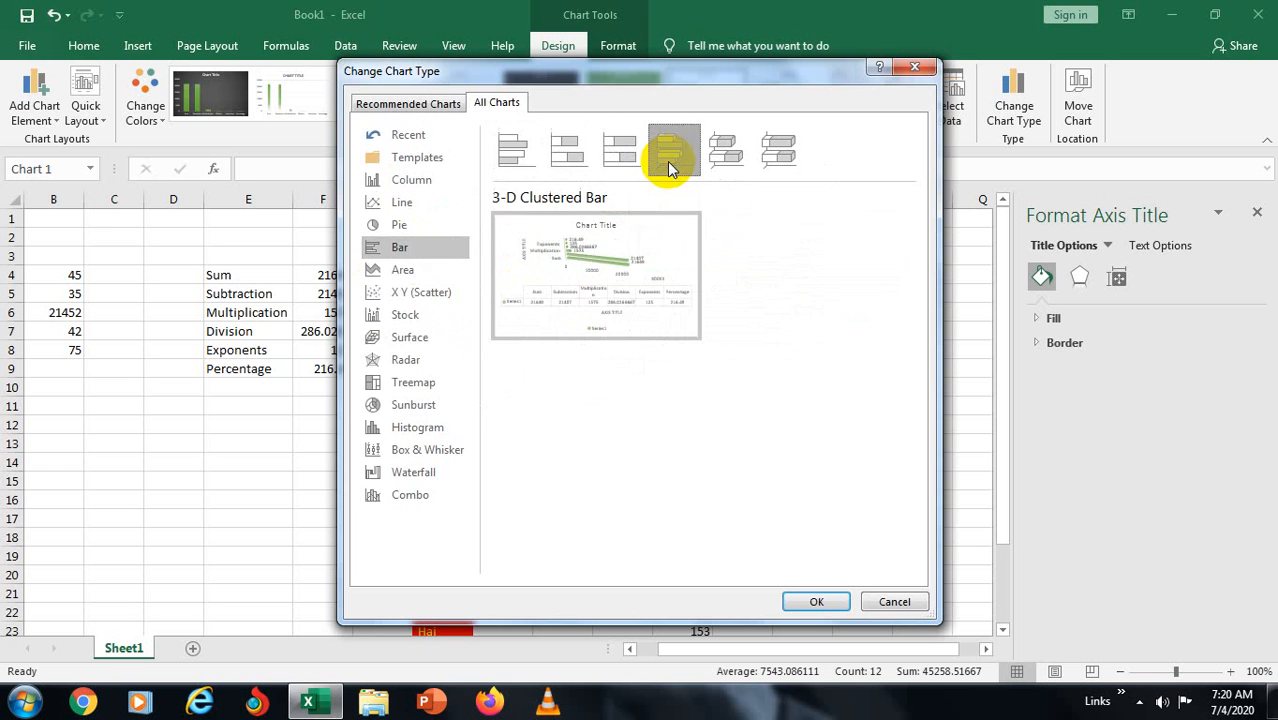
mouse_move(638, 287)
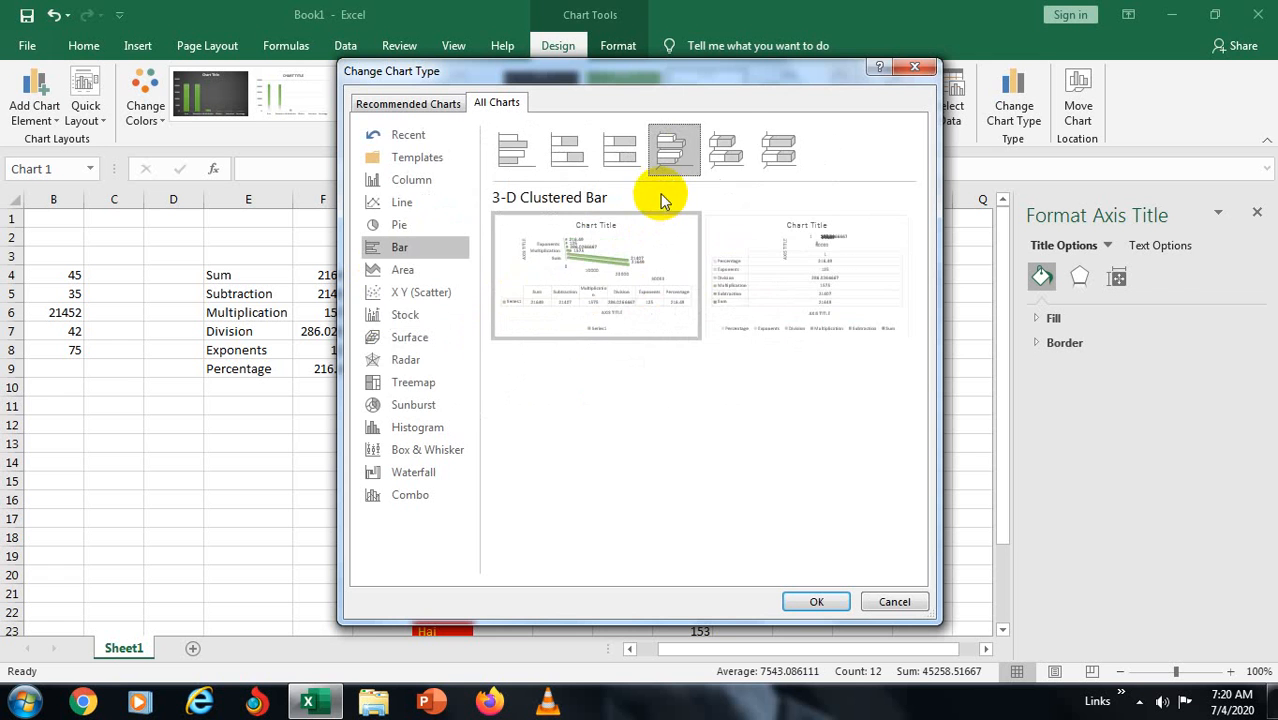
- Preview the chart as a 3-D Stacked Bar and a 3-D 100% Stacked Bar
click(732, 148)
click(766, 150)
mouse_move(650, 230)
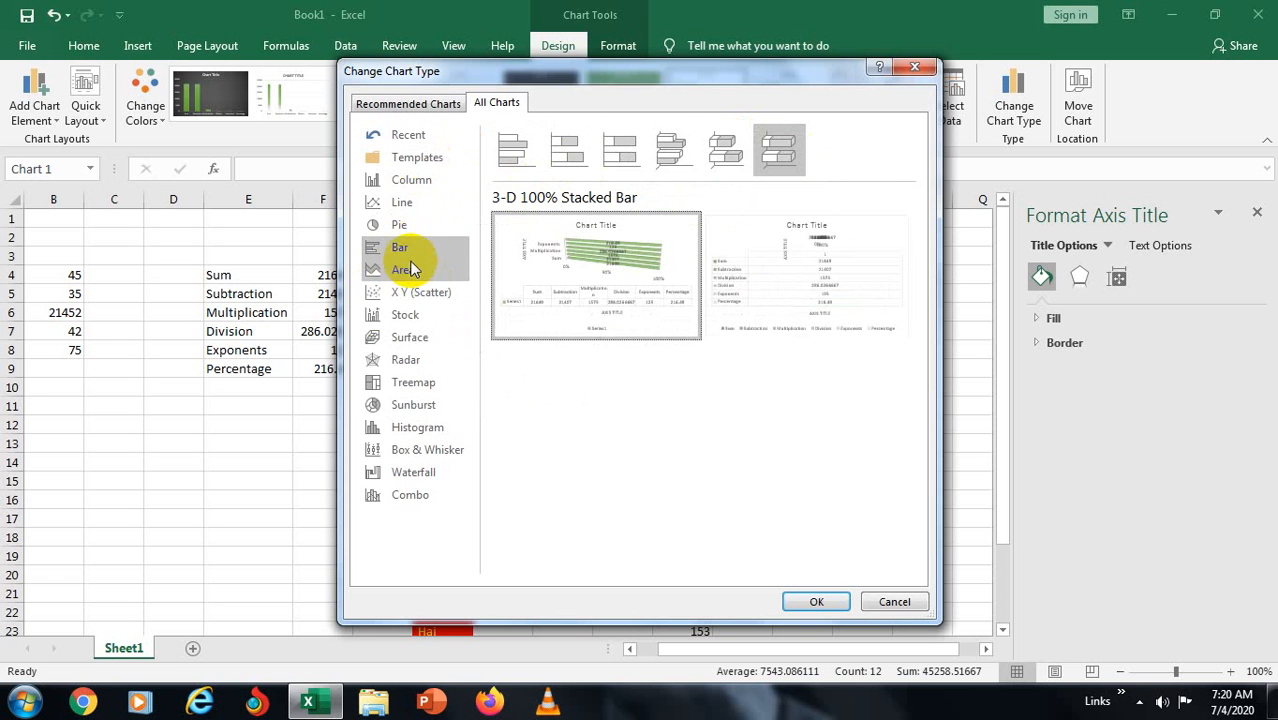
- Preview the chart as an Area, a Stacked Area and a 3-D Stacked Area
click(403, 266)
mouse_move(569, 233)
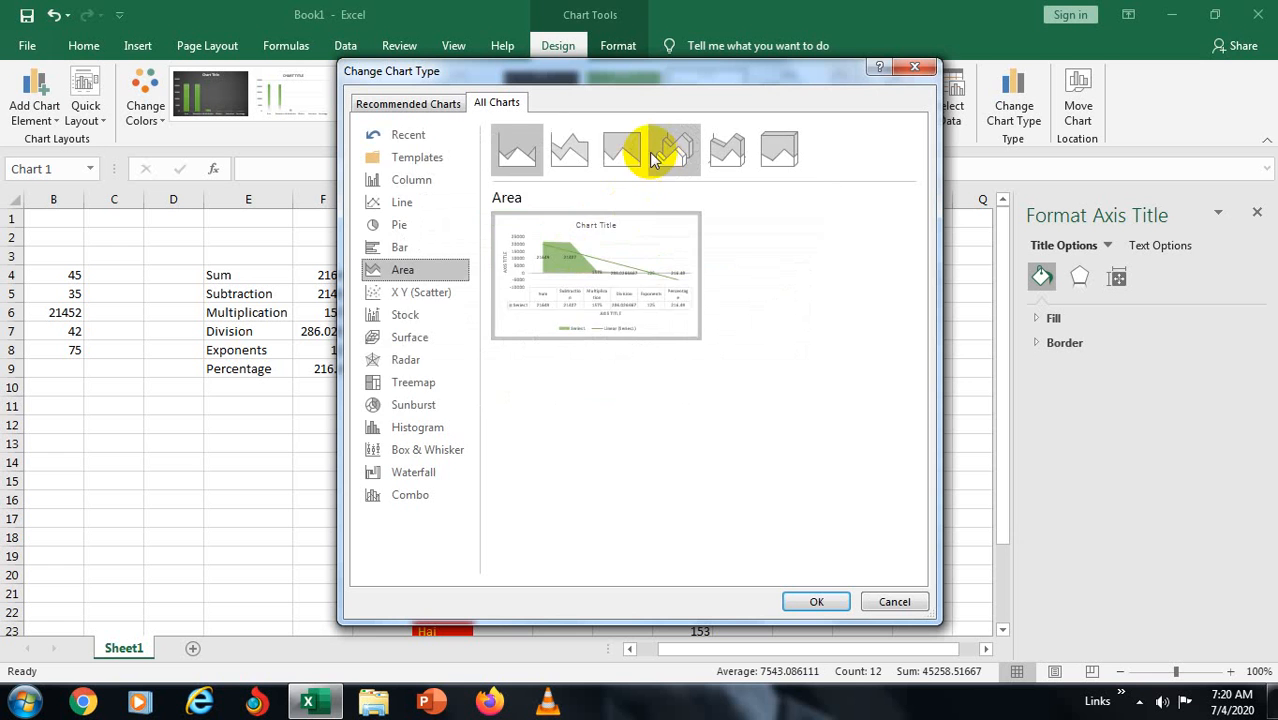
click(650, 151)
click(569, 160)
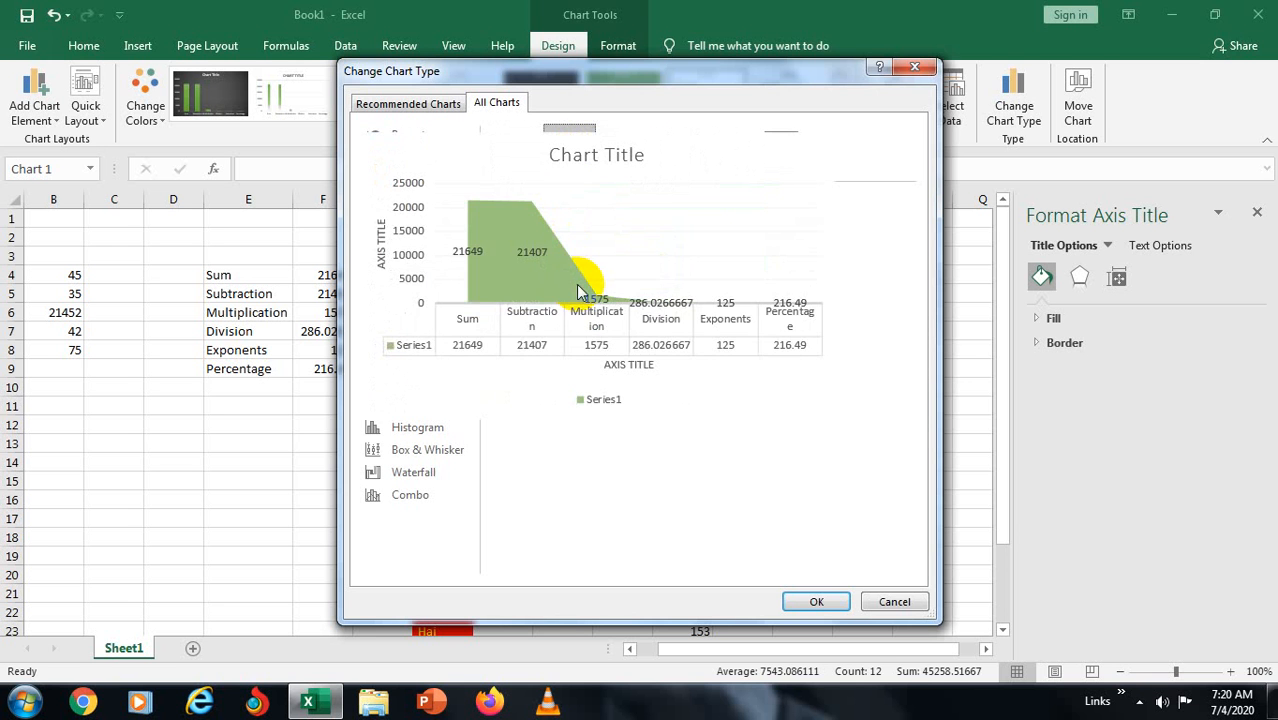
click(726, 152)
mouse_move(648, 290)
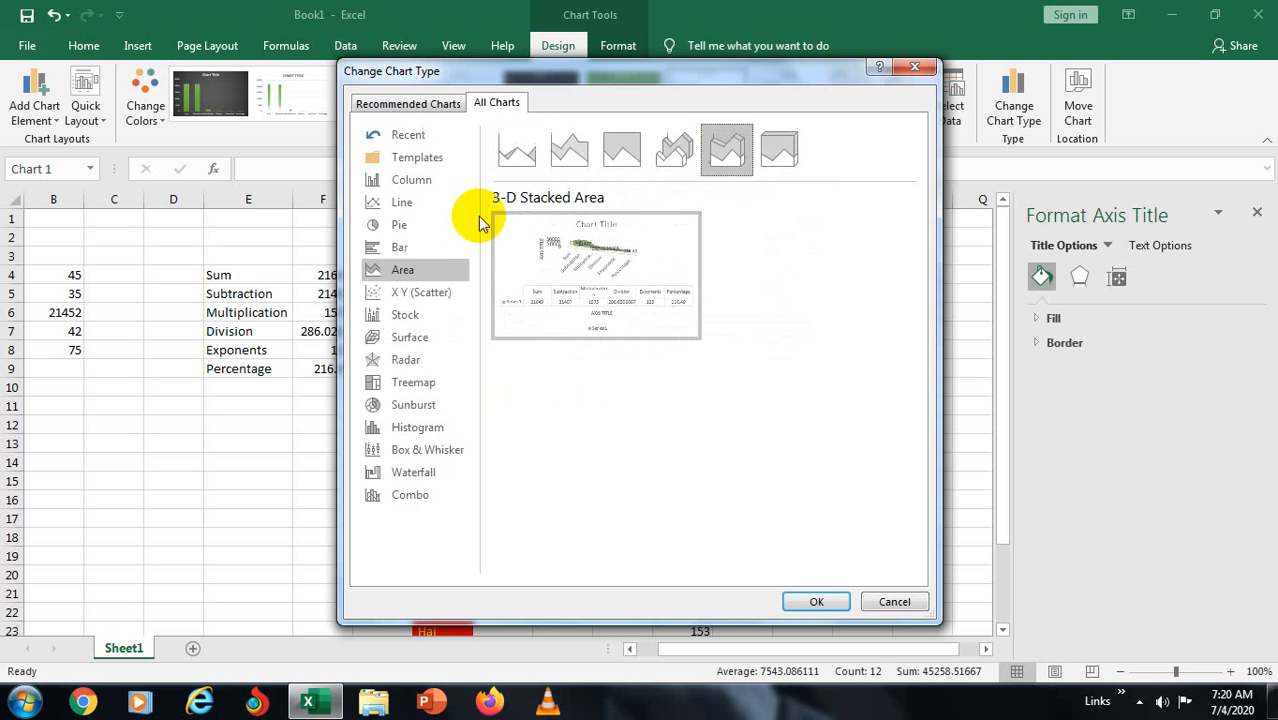
- Preview the chart as a Scatter and a Scatter with Smooth Lines and Markers
click(412, 289)
mouse_move(578, 245)
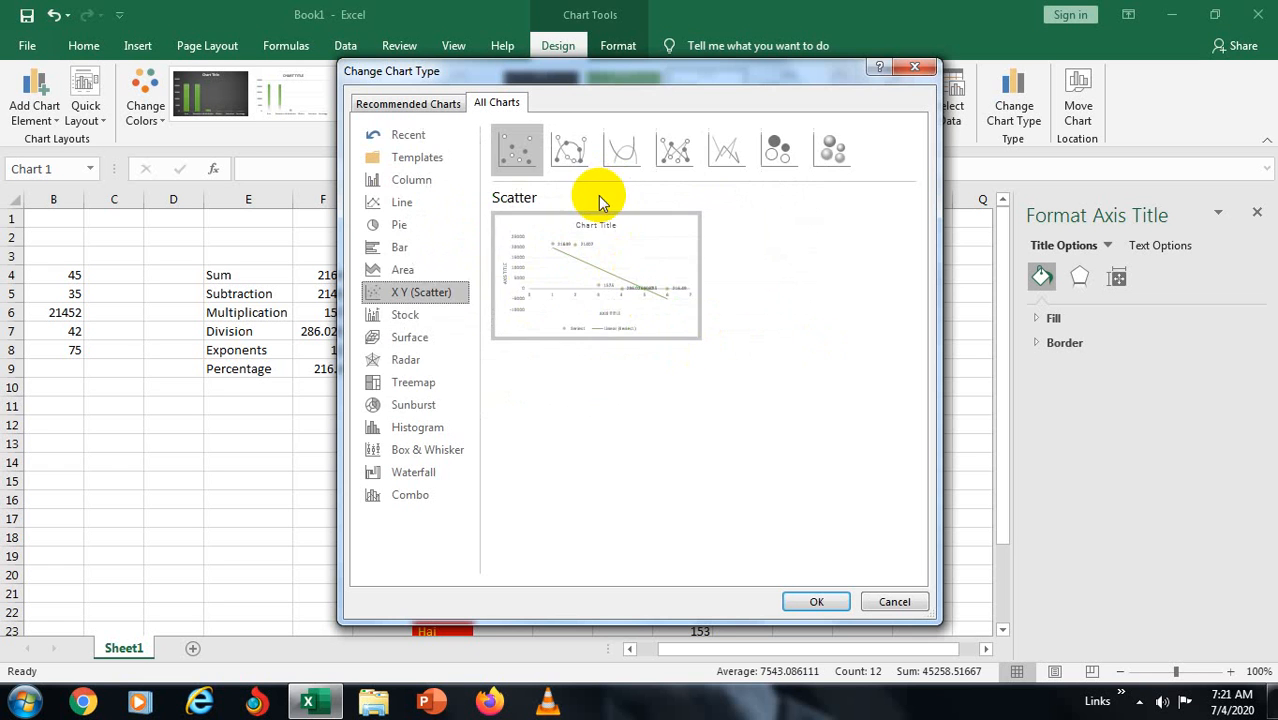
click(618, 150)
mouse_move(613, 272)
click(530, 148)
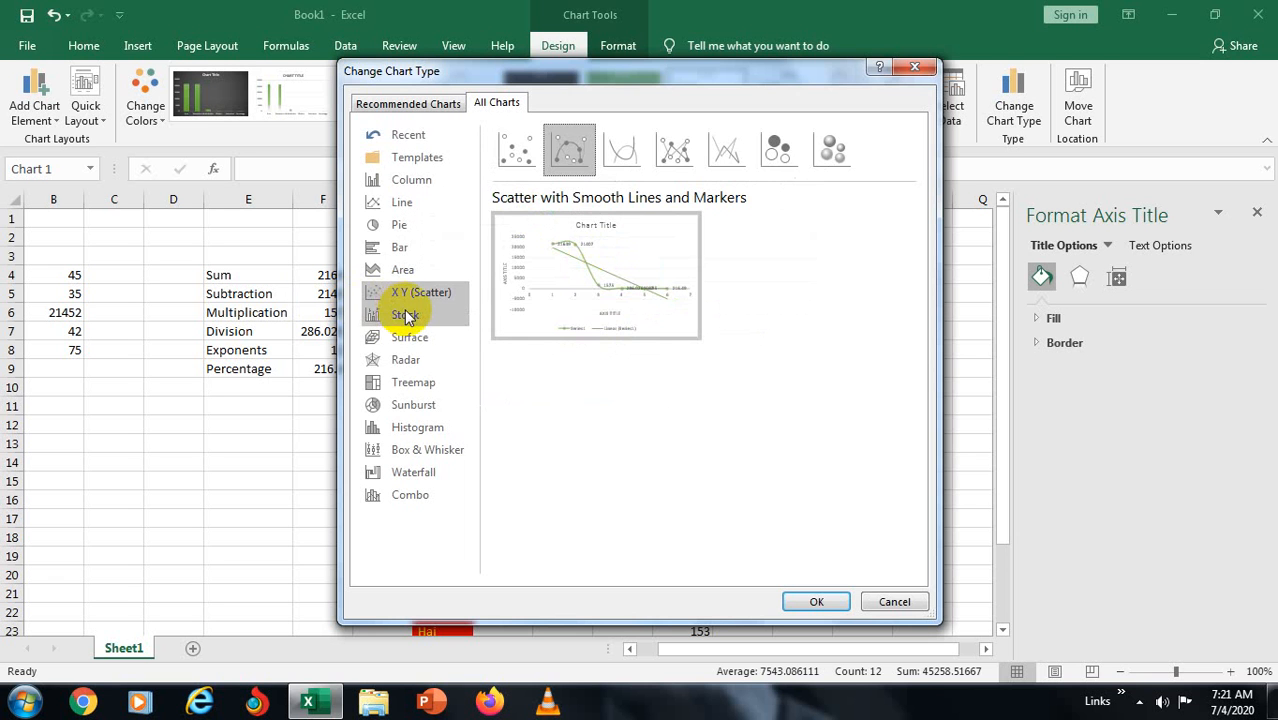
- Check the Stock and Surface chart types and their data requirements
click(405, 316)
click(410, 337)
click(407, 317)
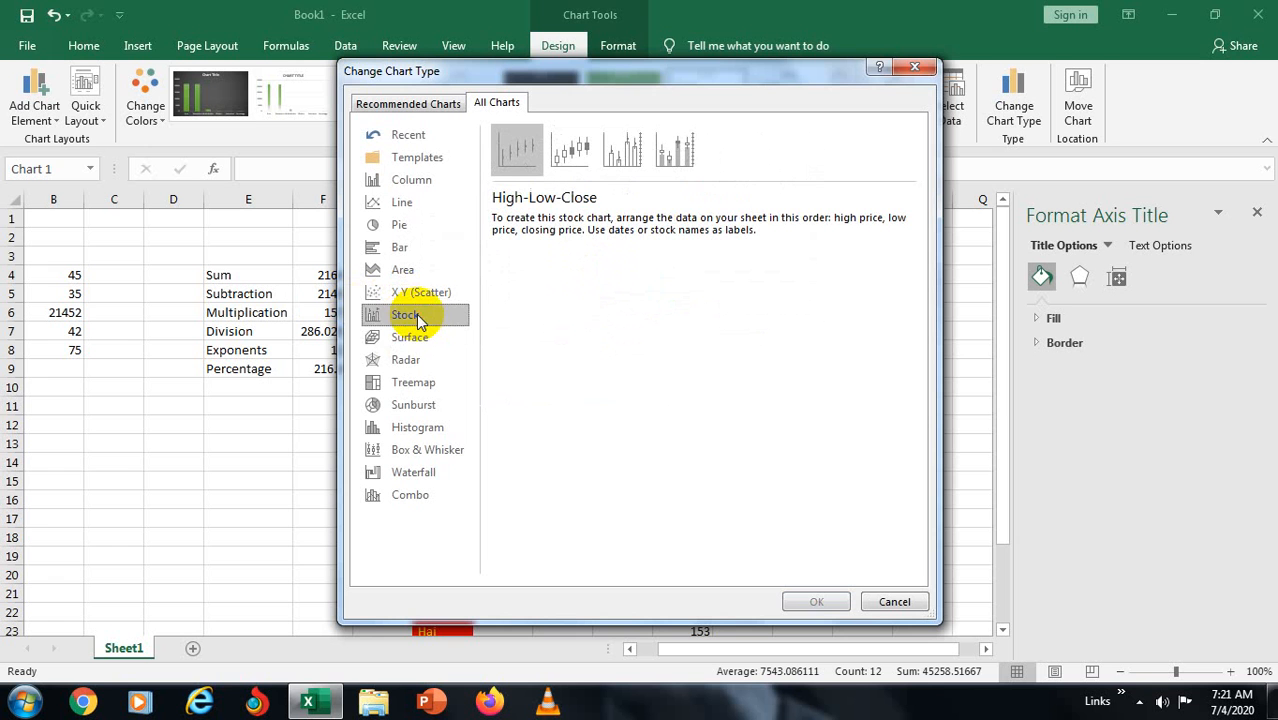
click(420, 340)
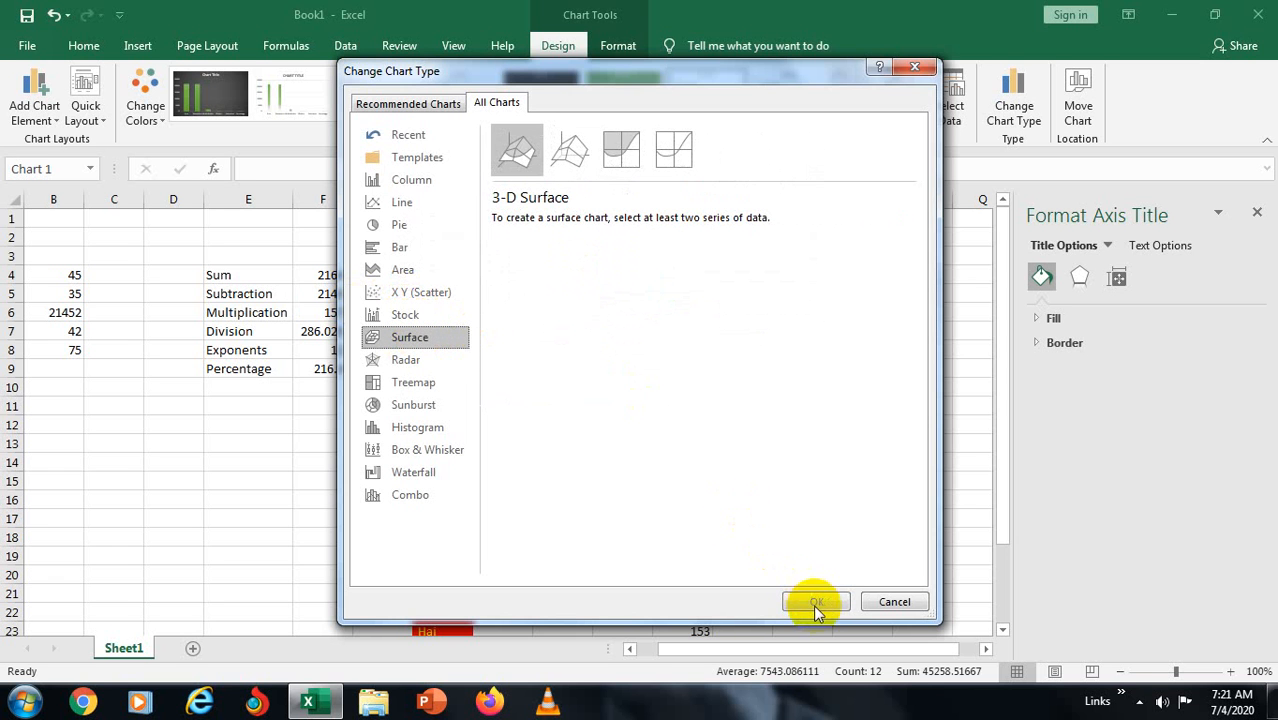
- Preview the chart as a Radar, a Radar with Markers, a Treemap and a Sunburst
click(407, 362)
mouse_move(551, 311)
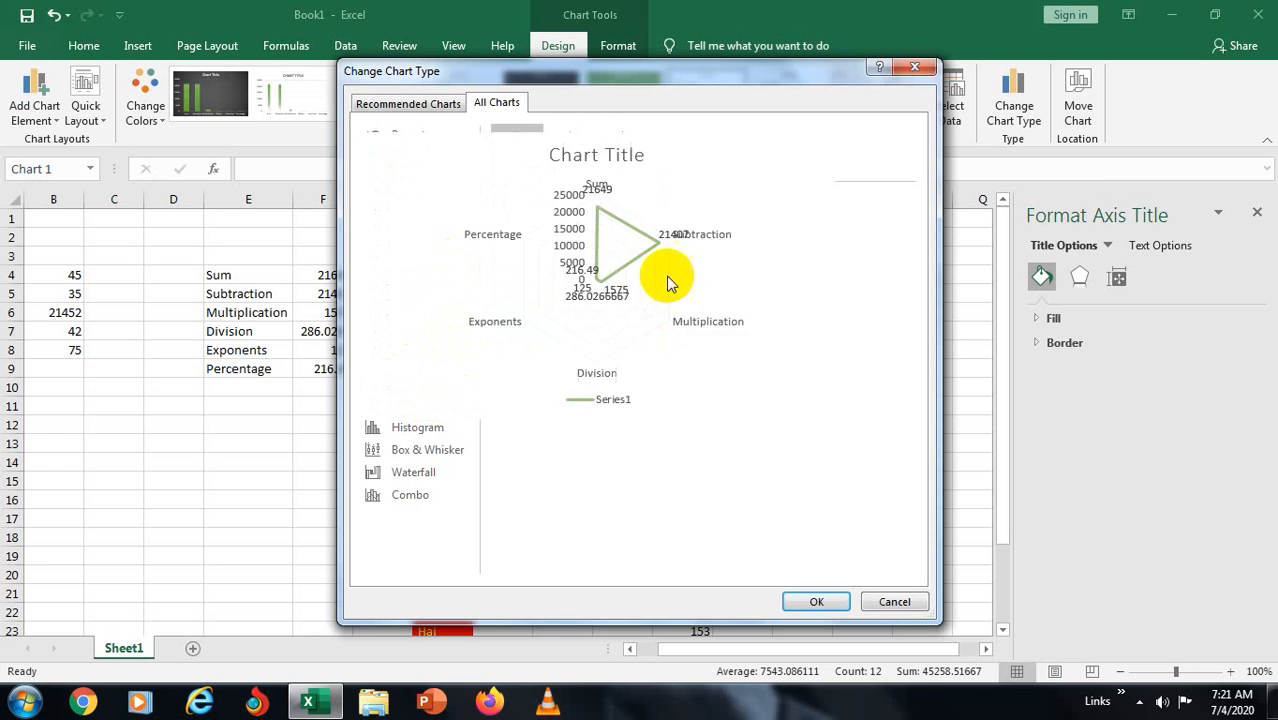
click(570, 148)
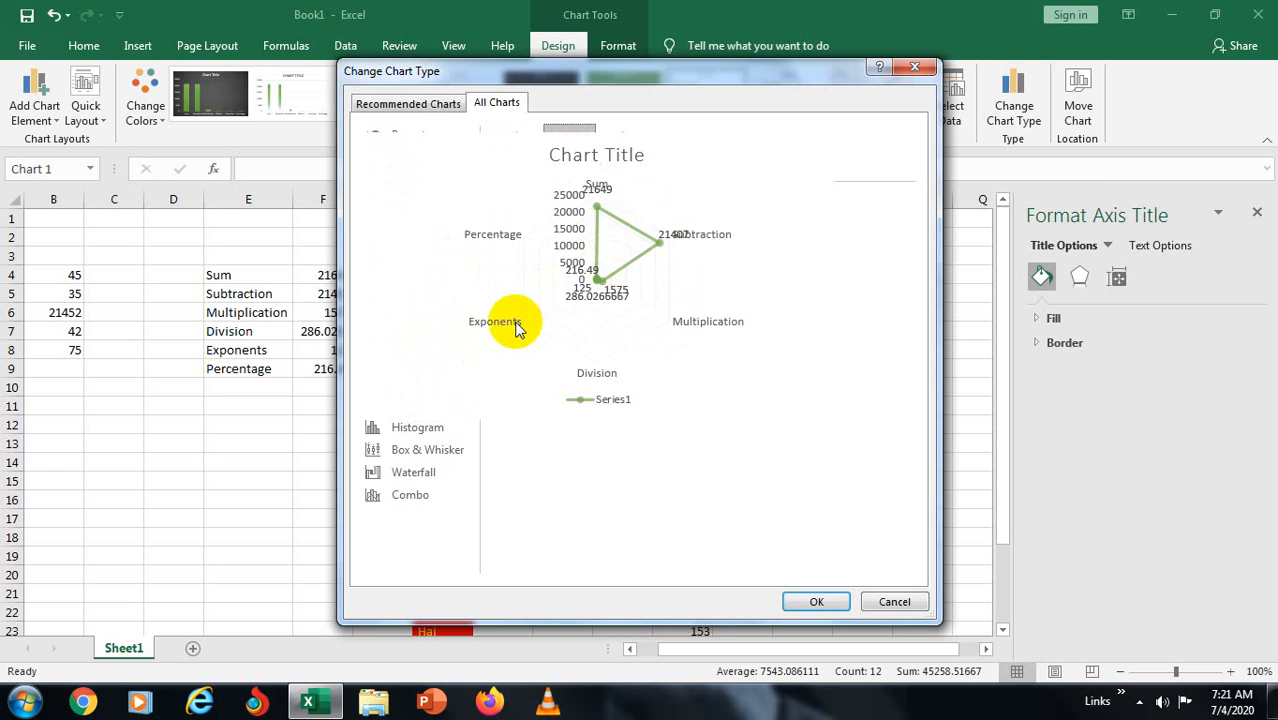
click(410, 384)
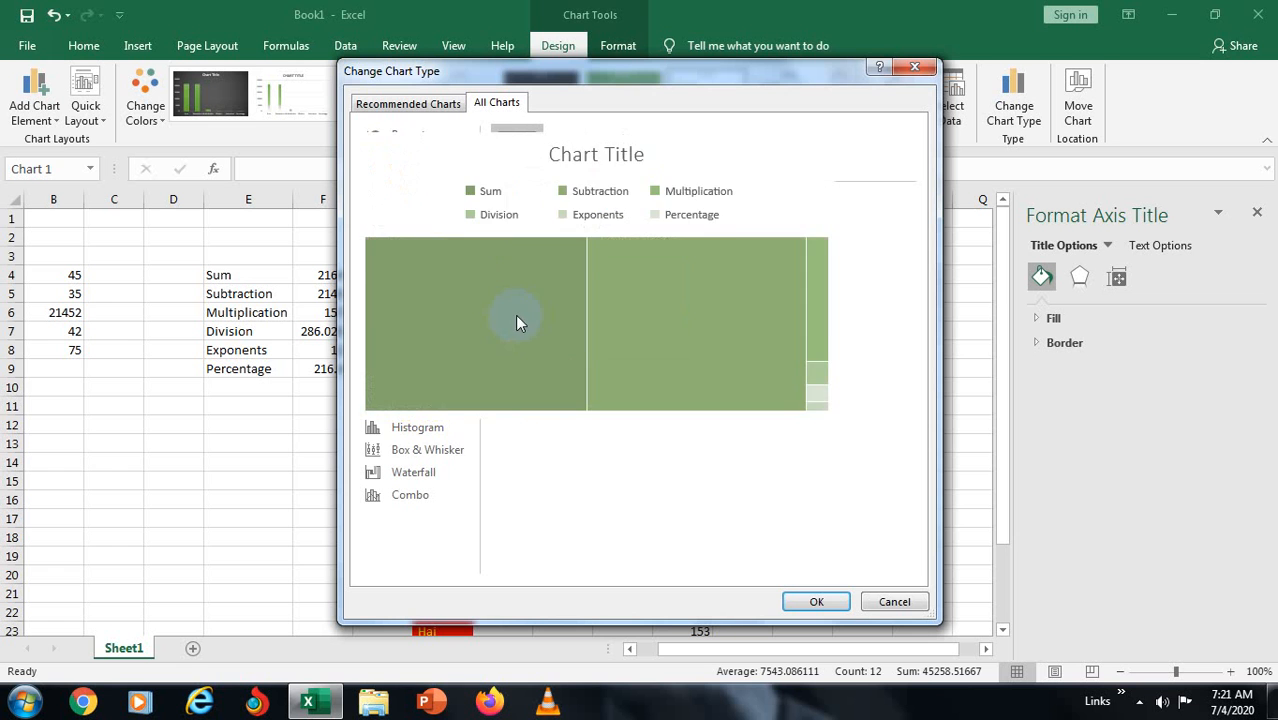
click(420, 405)
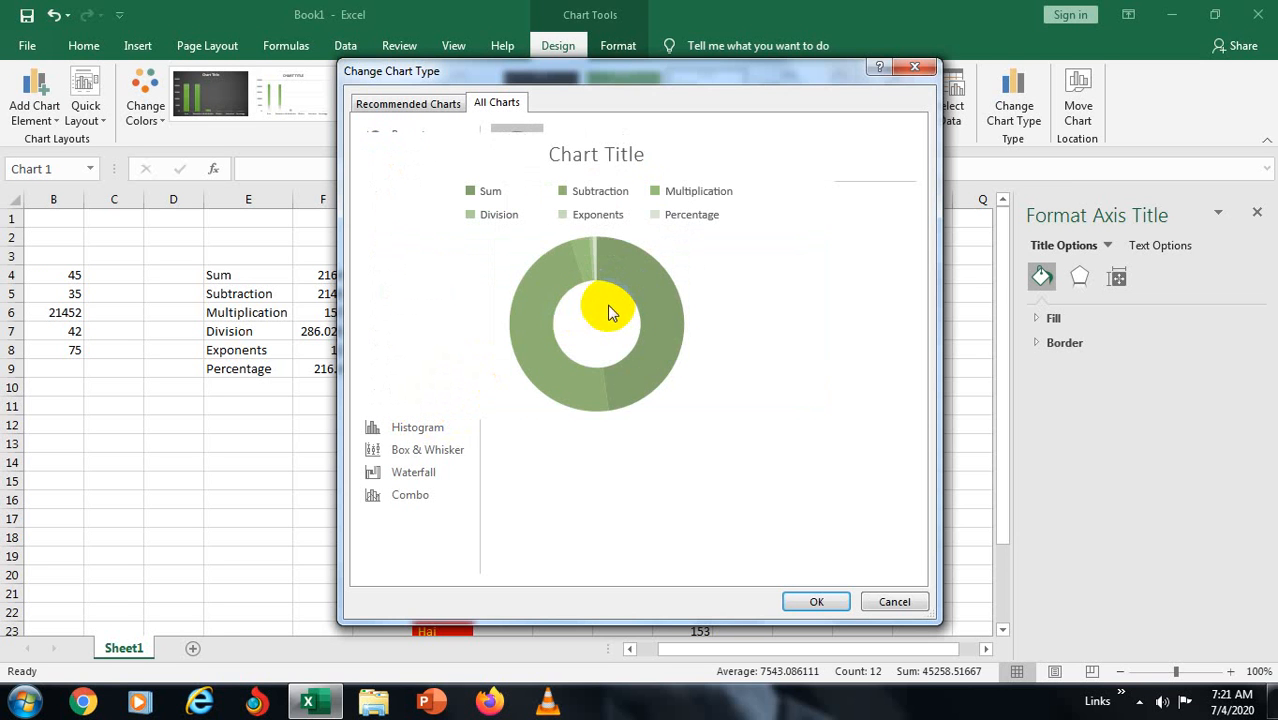
- Preview the chart as a Histogram, and change its type to Box & Whisker
click(448, 428)
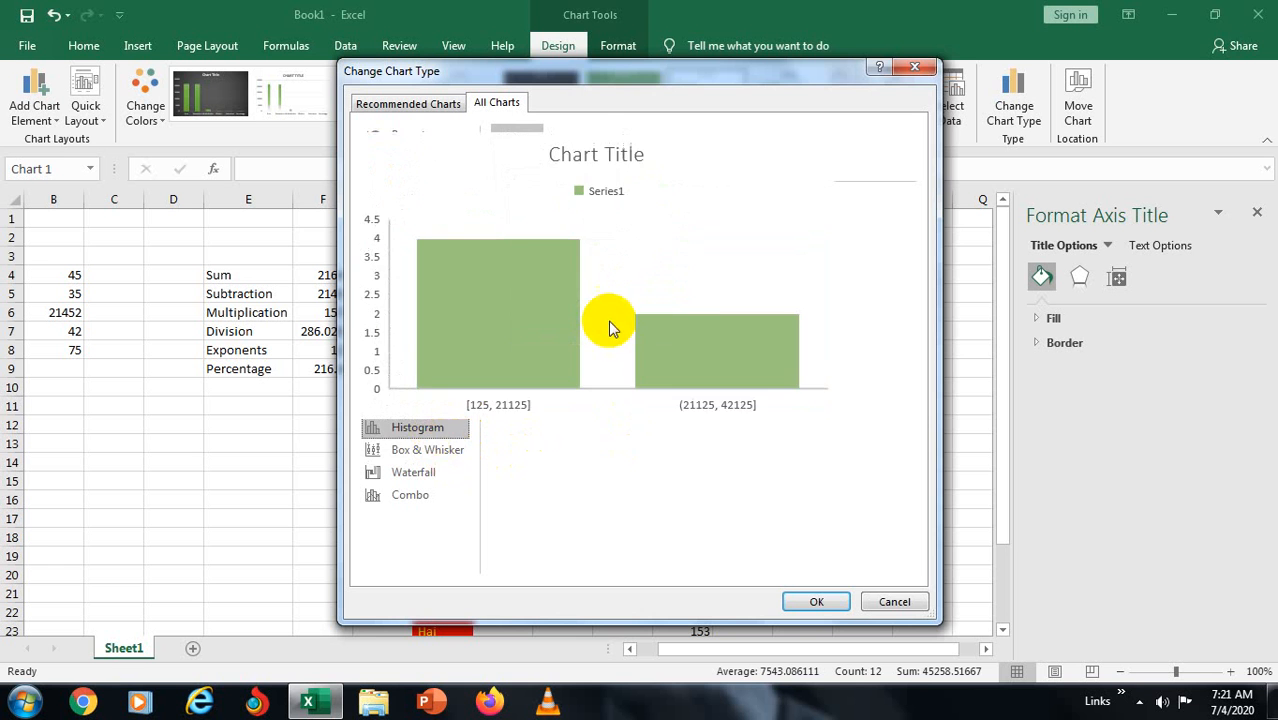
click(430, 449)
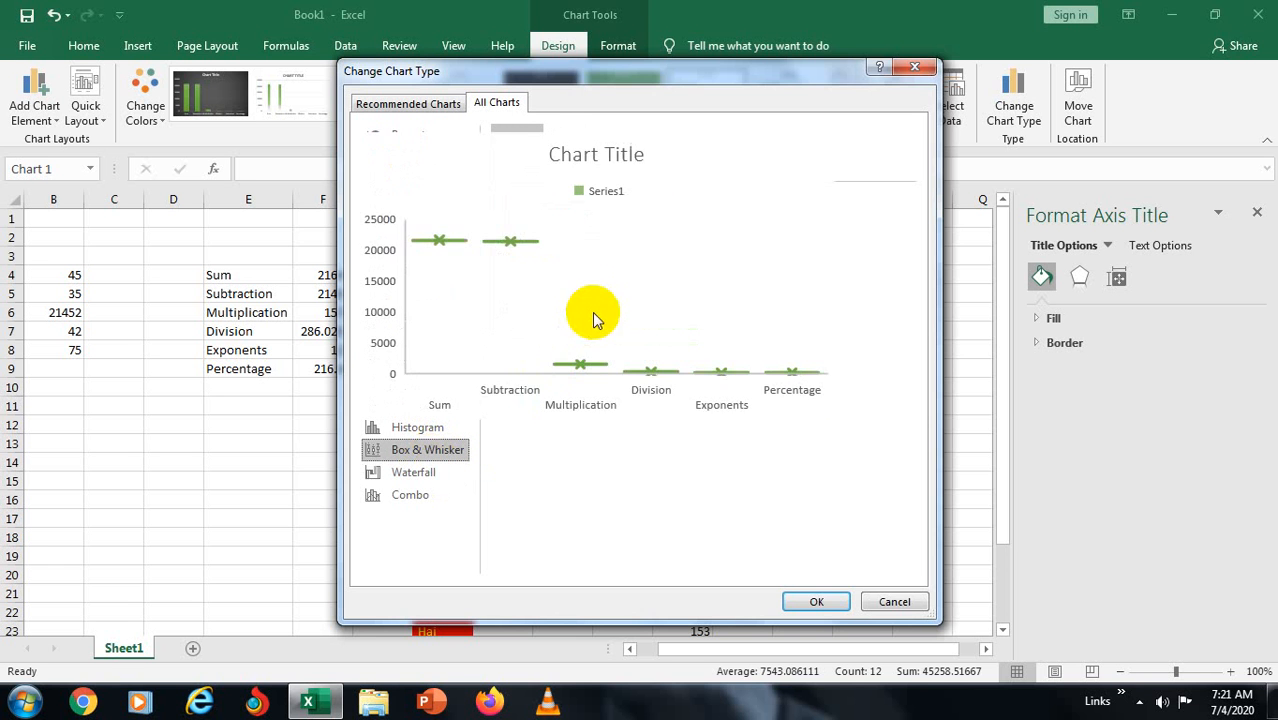
click(810, 600)
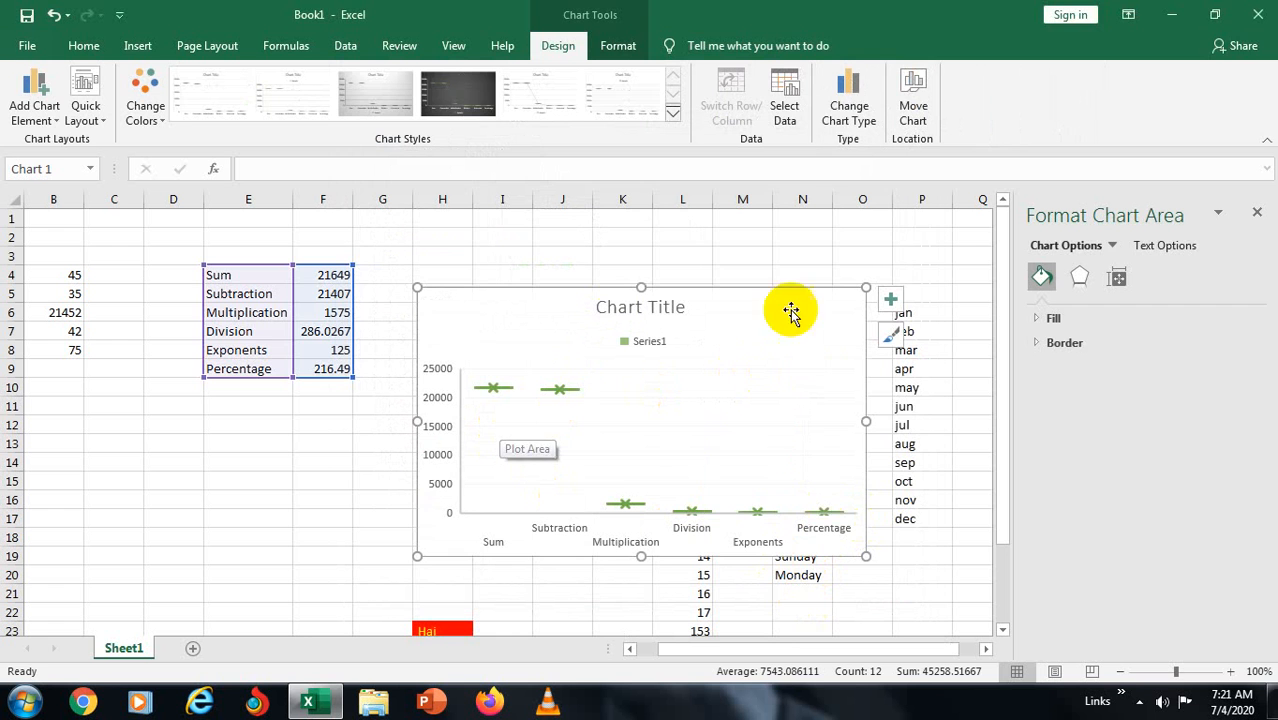
- Inspect the chart's source data range and category labels, leaving the data selection as it is
click(786, 112)
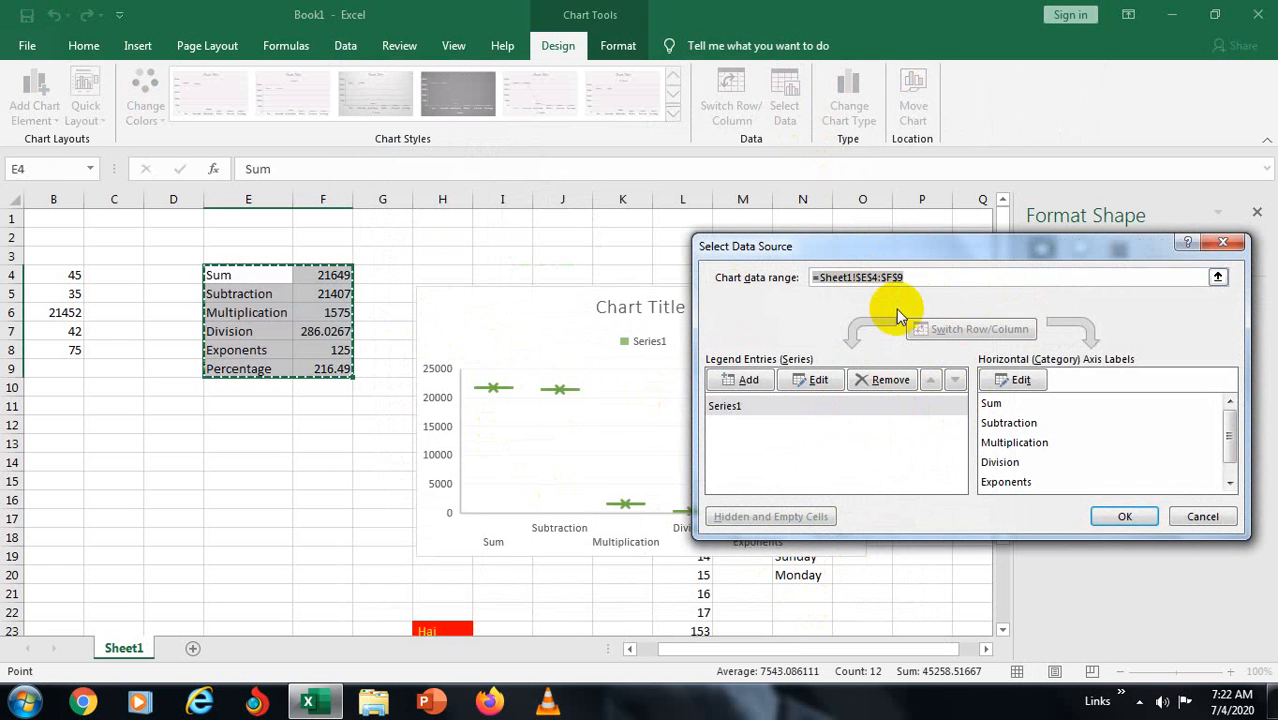
click(1030, 442)
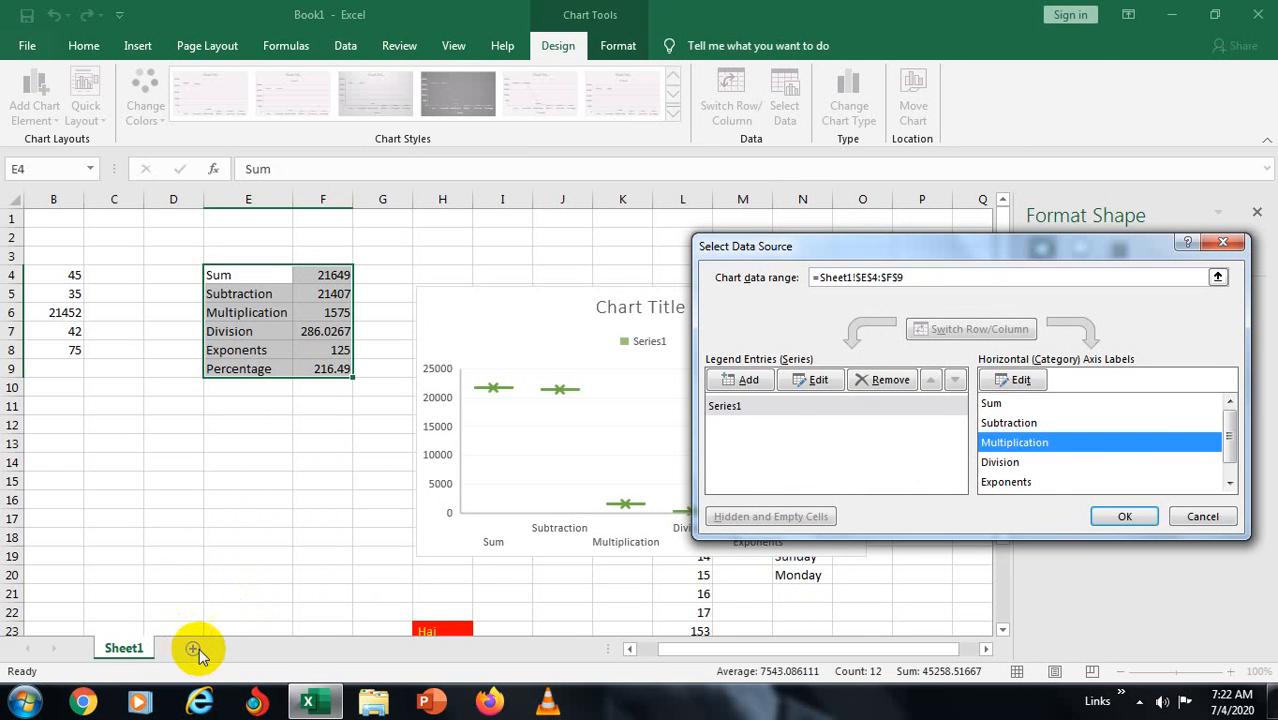
click(1201, 516)
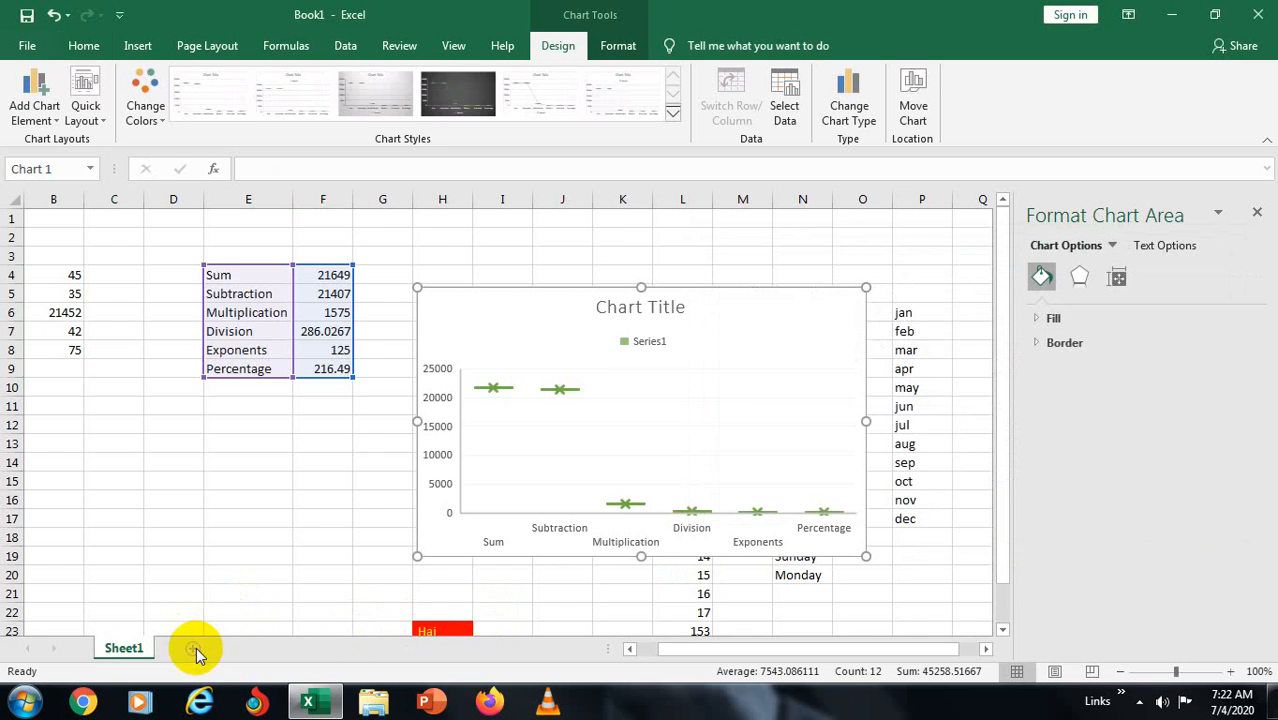
- Add a second worksheet to the workbook and colour its tab red
click(196, 652)
right_click(185, 649)
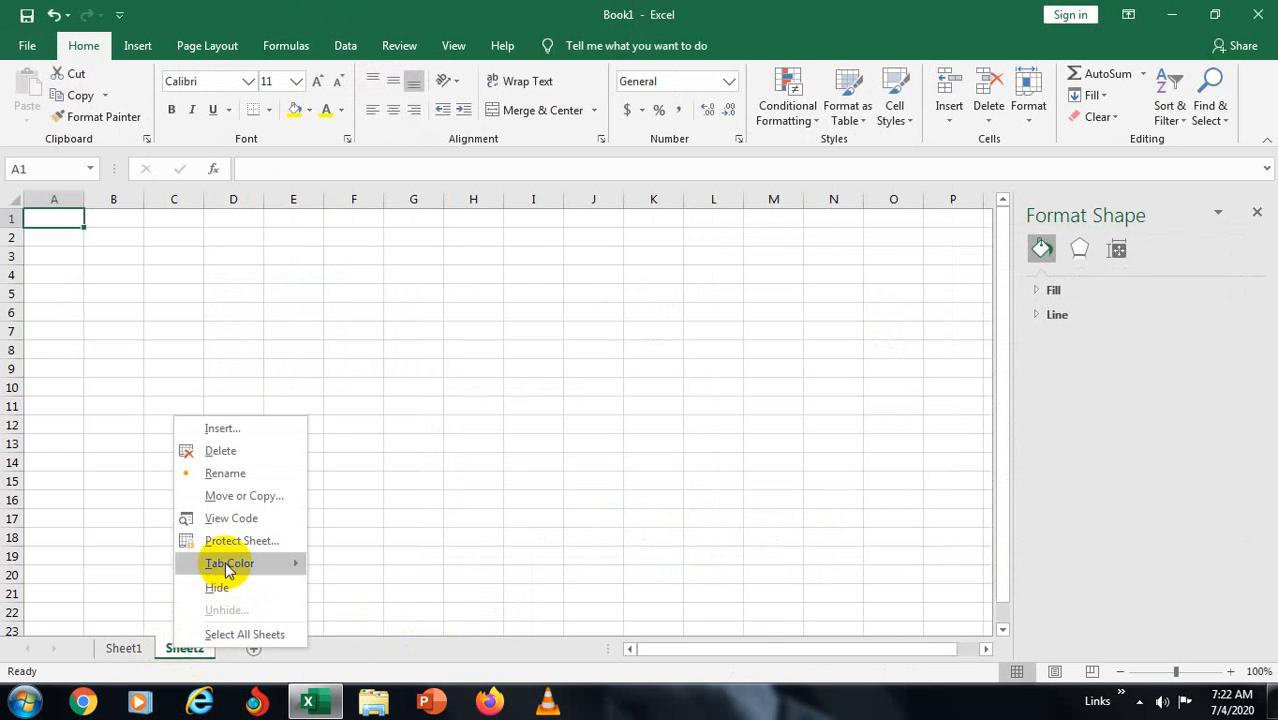
mouse_move(229, 566)
click(333, 619)
click(476, 466)
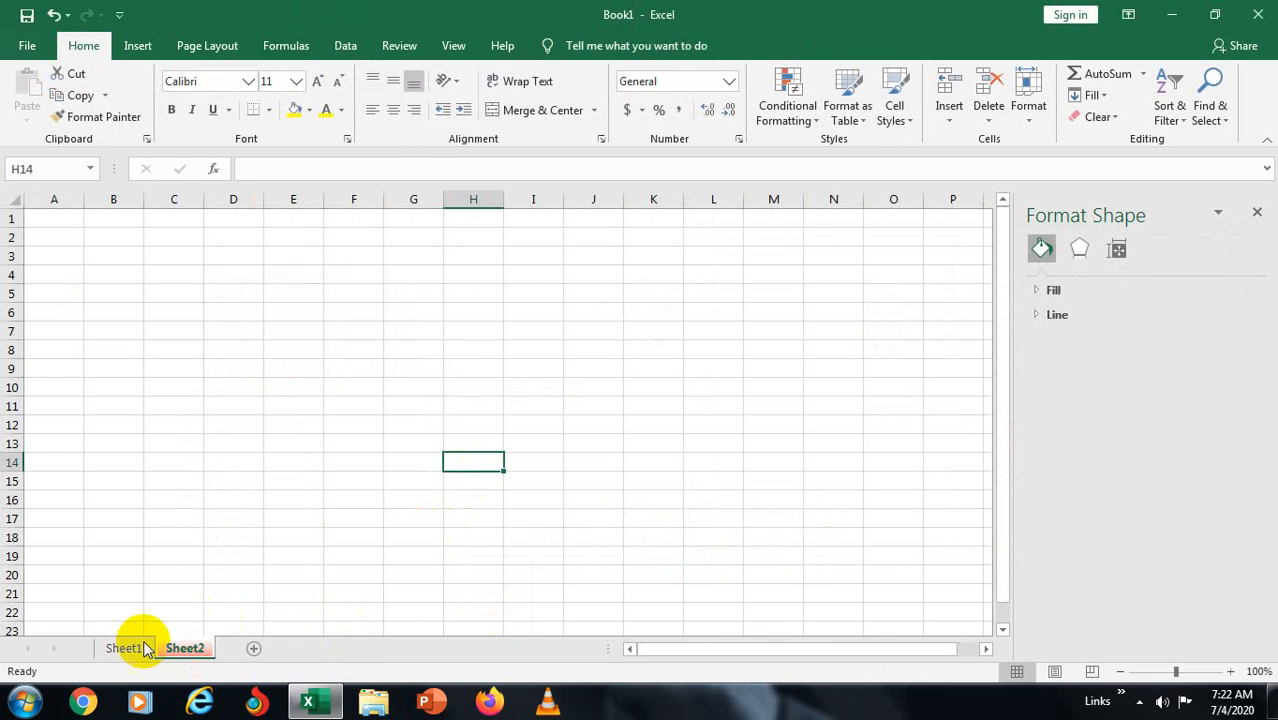
- Enter the text Gems in cell C21 of Sheet1
click(143, 648)
click(491, 456)
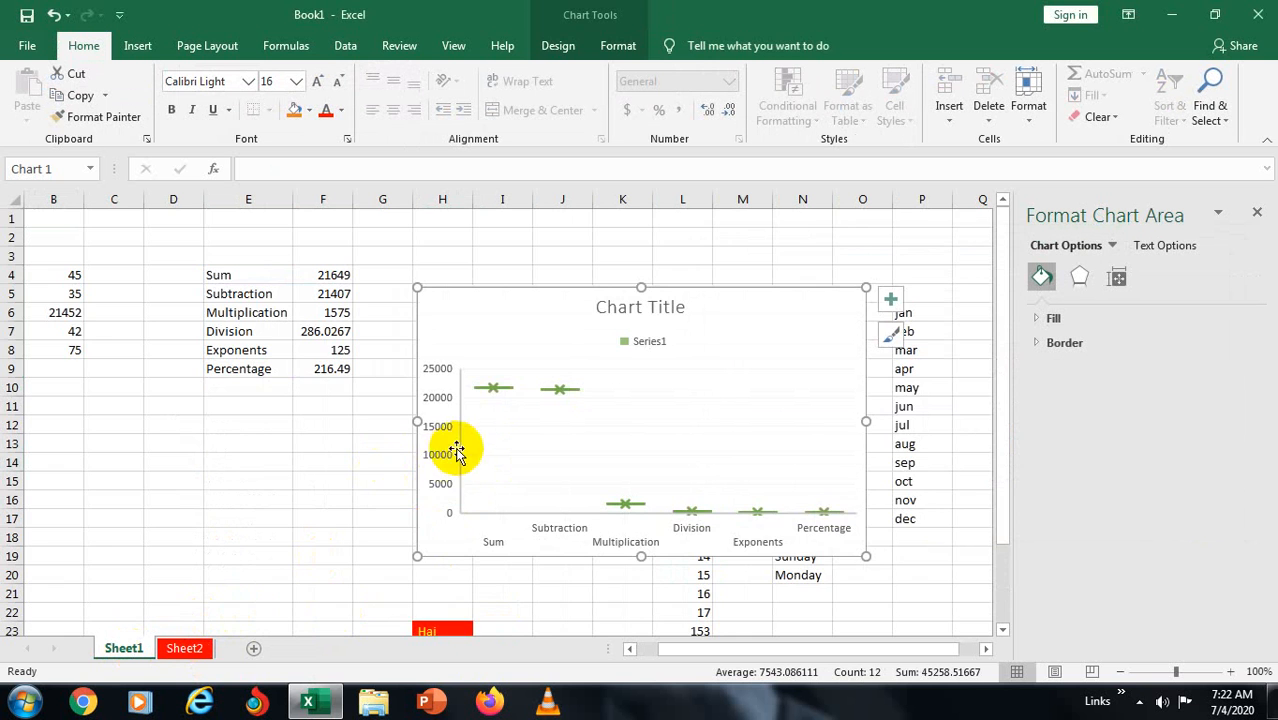
scroll(456, 452, down, 2)
click(138, 478)
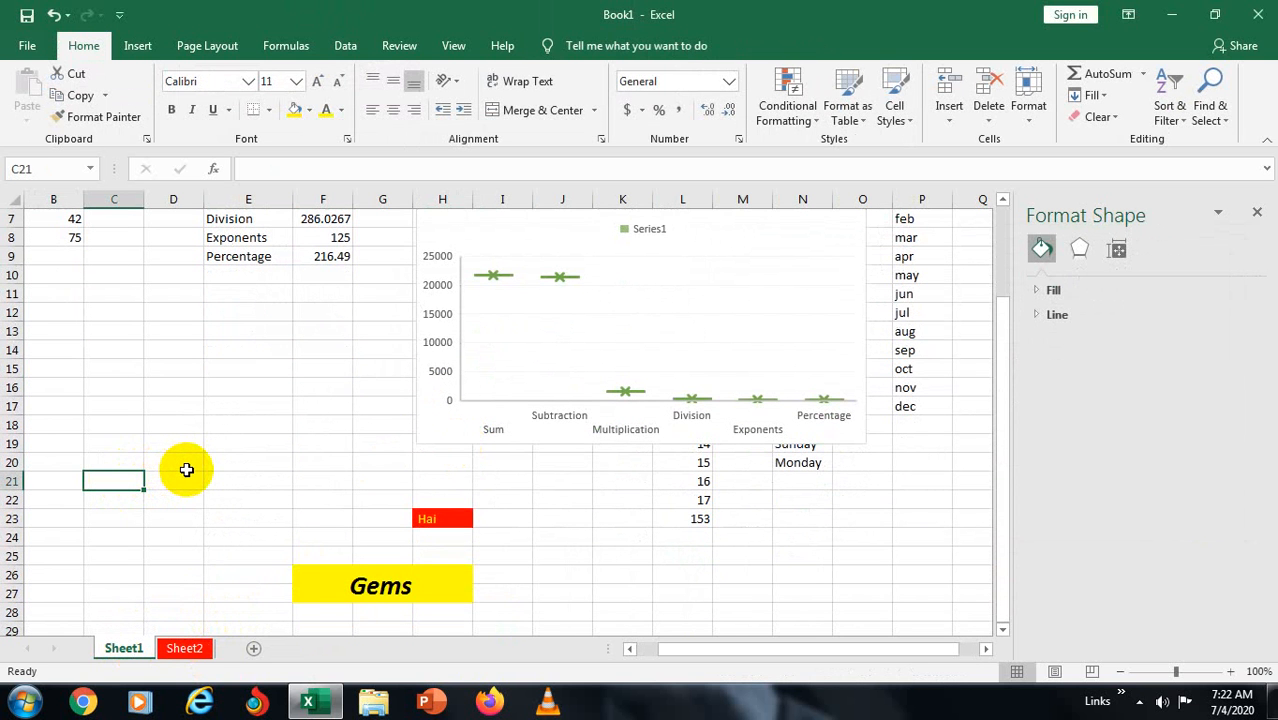
text(g)
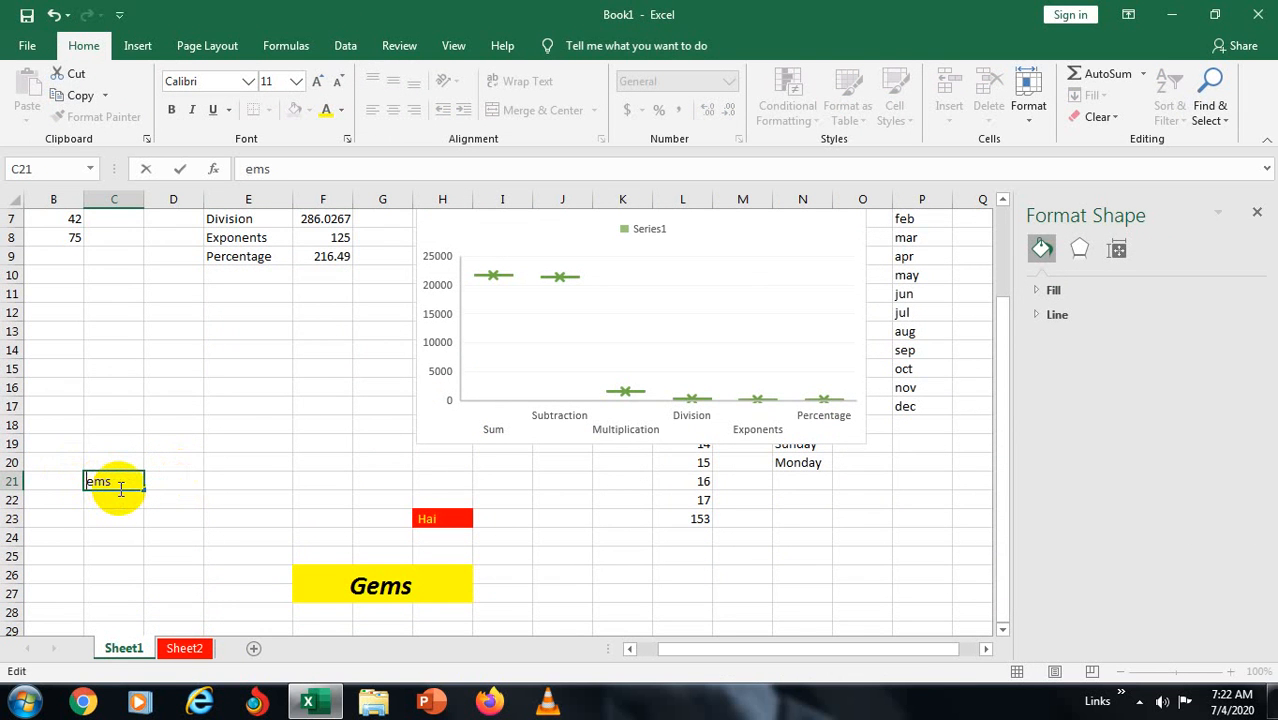
text(G)
key(Return)
click(118, 478)
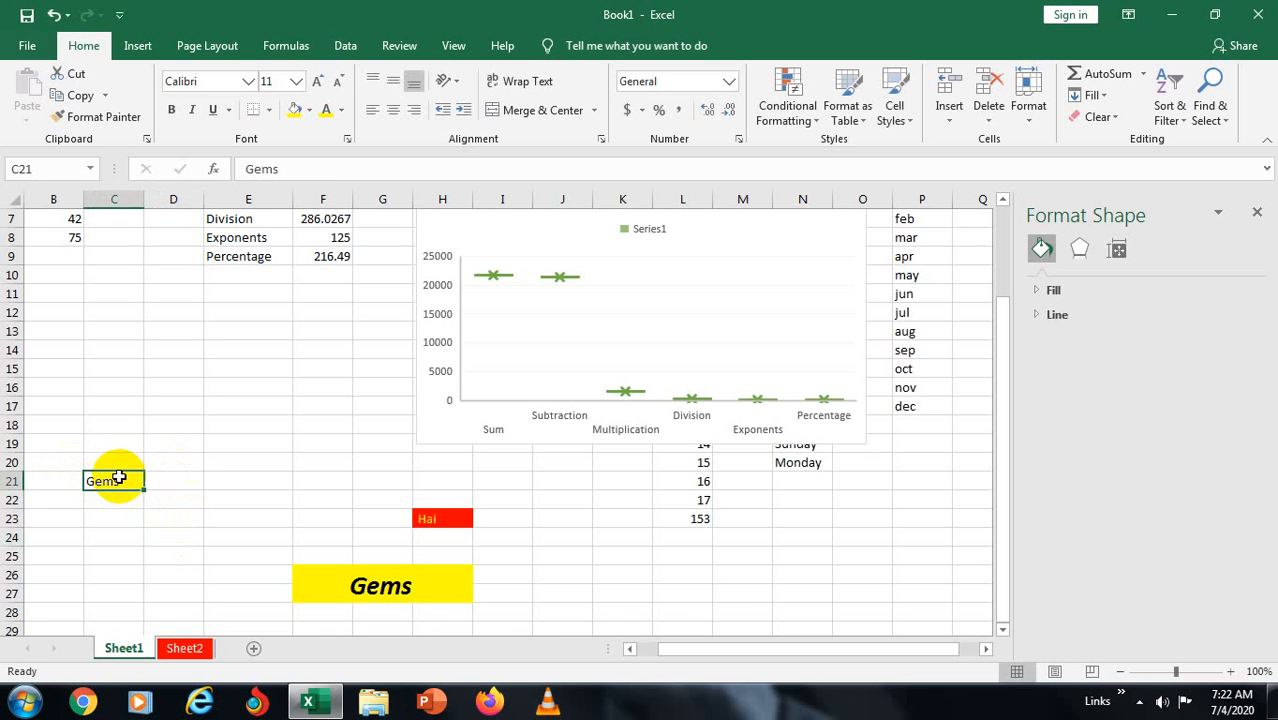
- Enter the text Gems in cell H14 of Sheet2
click(180, 646)
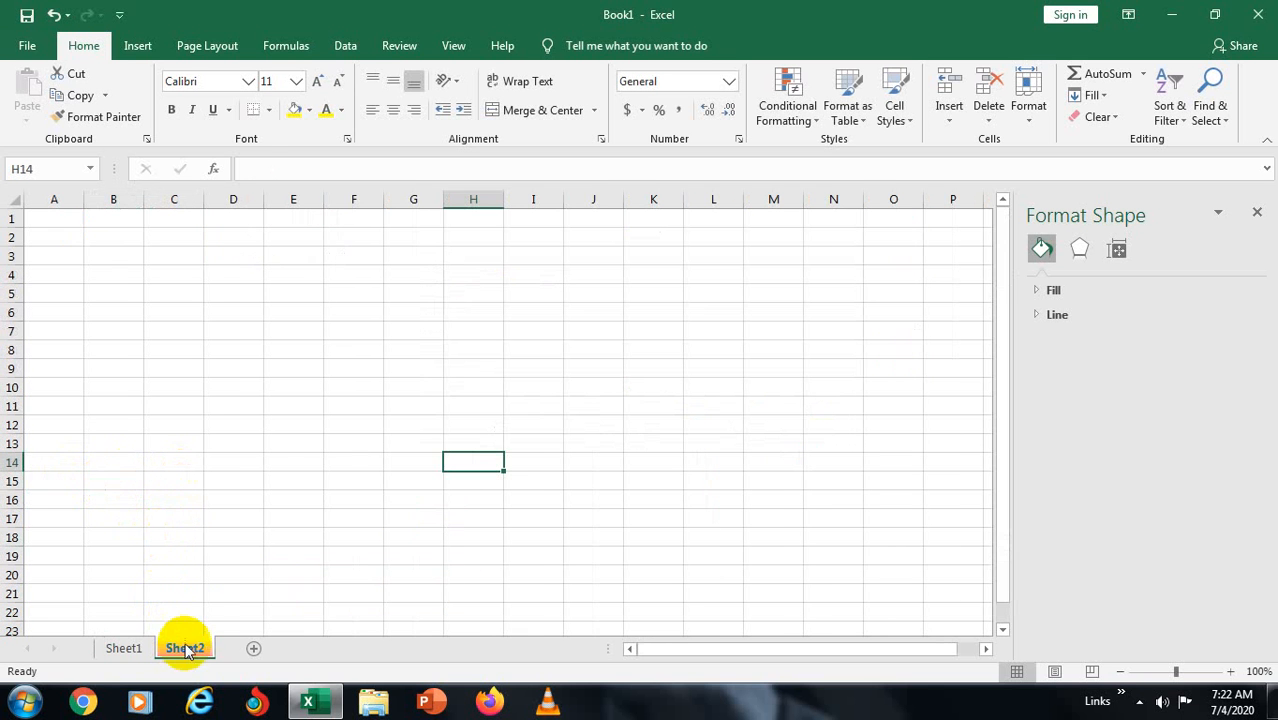
text(Gems)
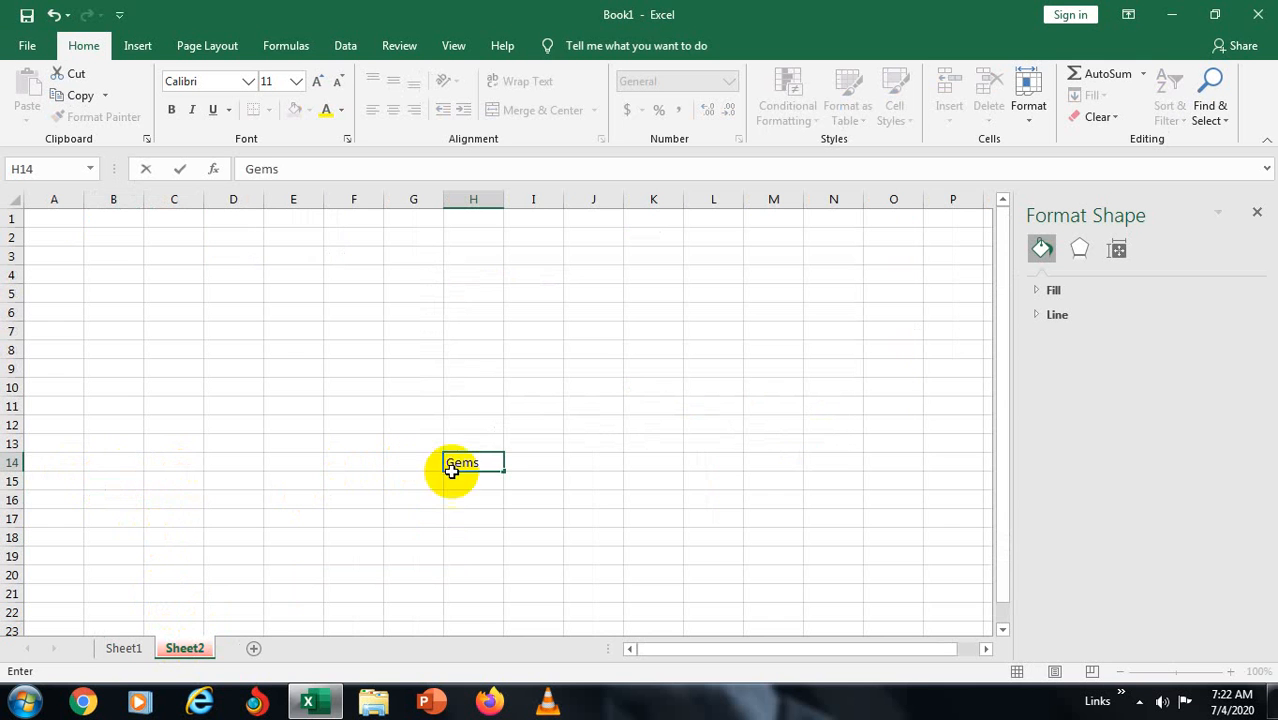
key(Return)
double_click(490, 461)
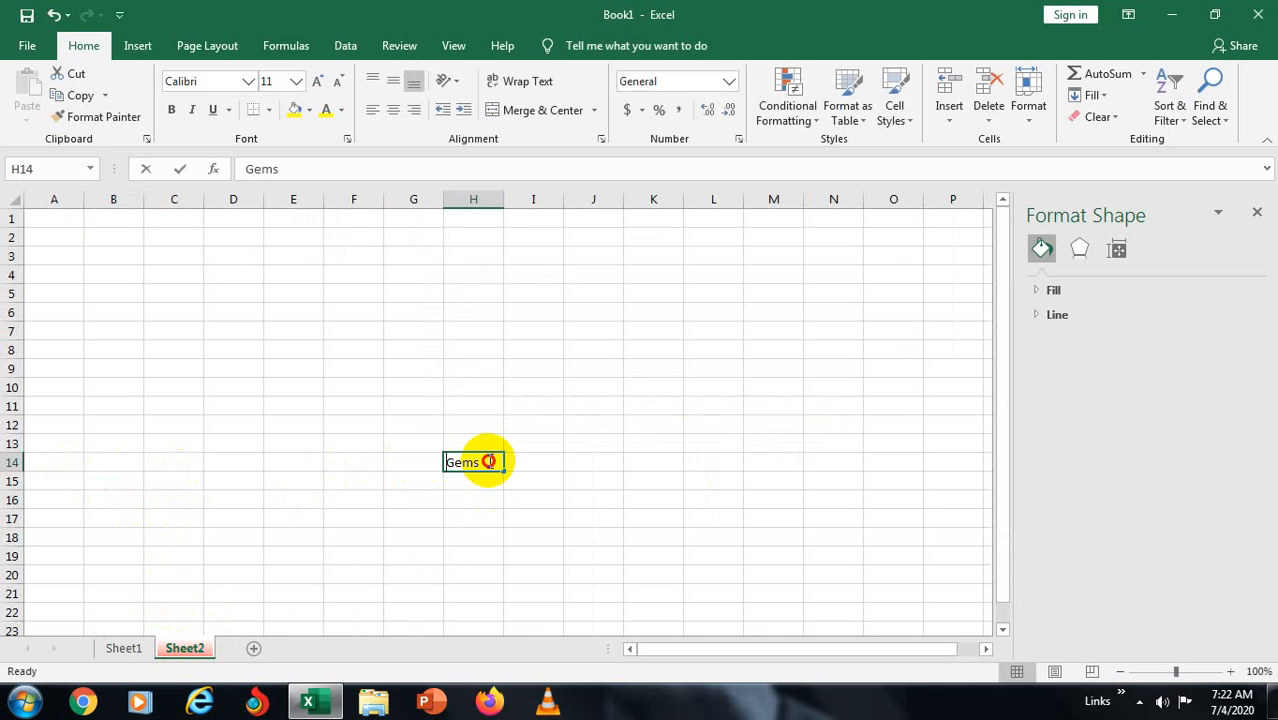
click(482, 503)
- Hyperlink the Gems cell on Sheet2 to cell A1 of Sheet1 in this document
right_click(470, 460)
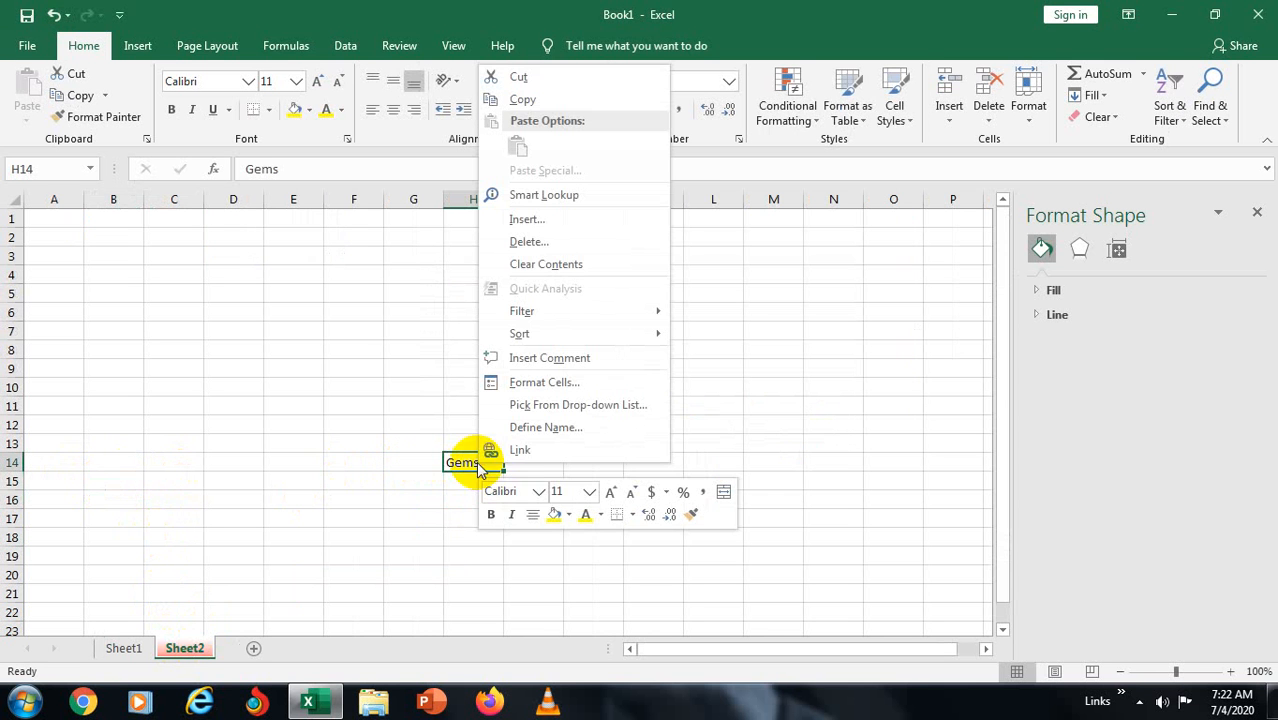
click(521, 450)
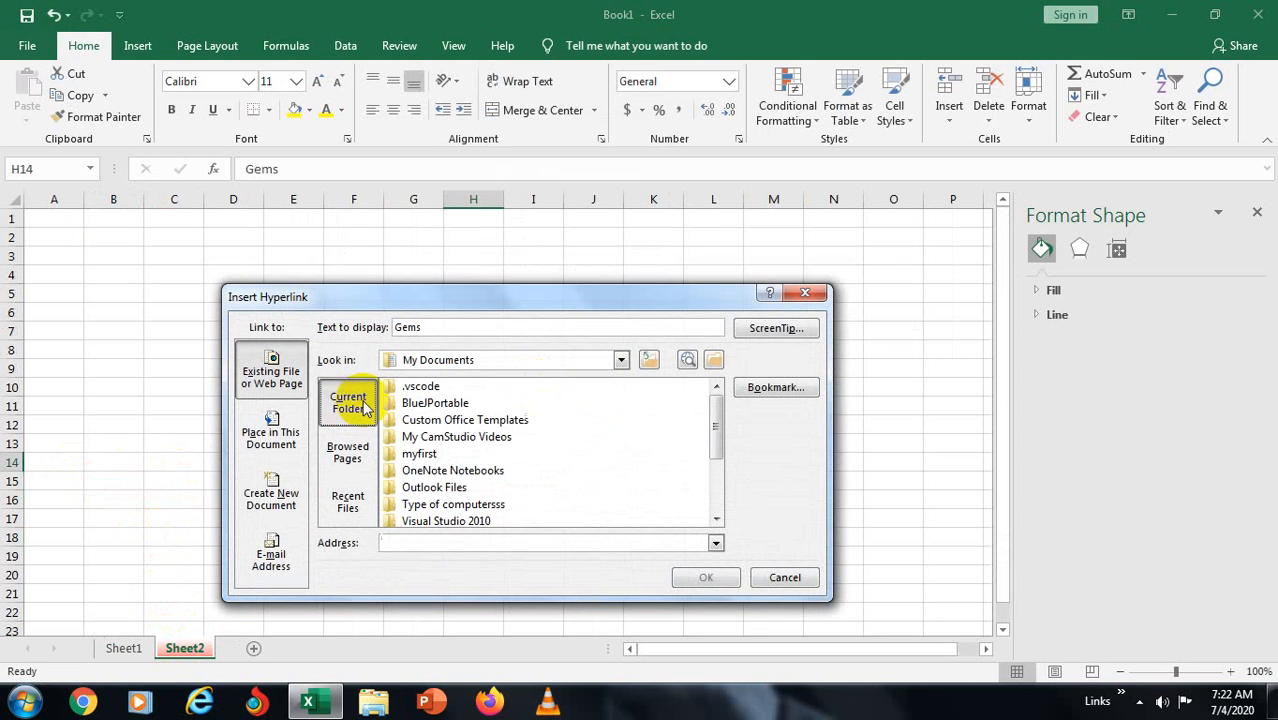
click(293, 428)
click(375, 427)
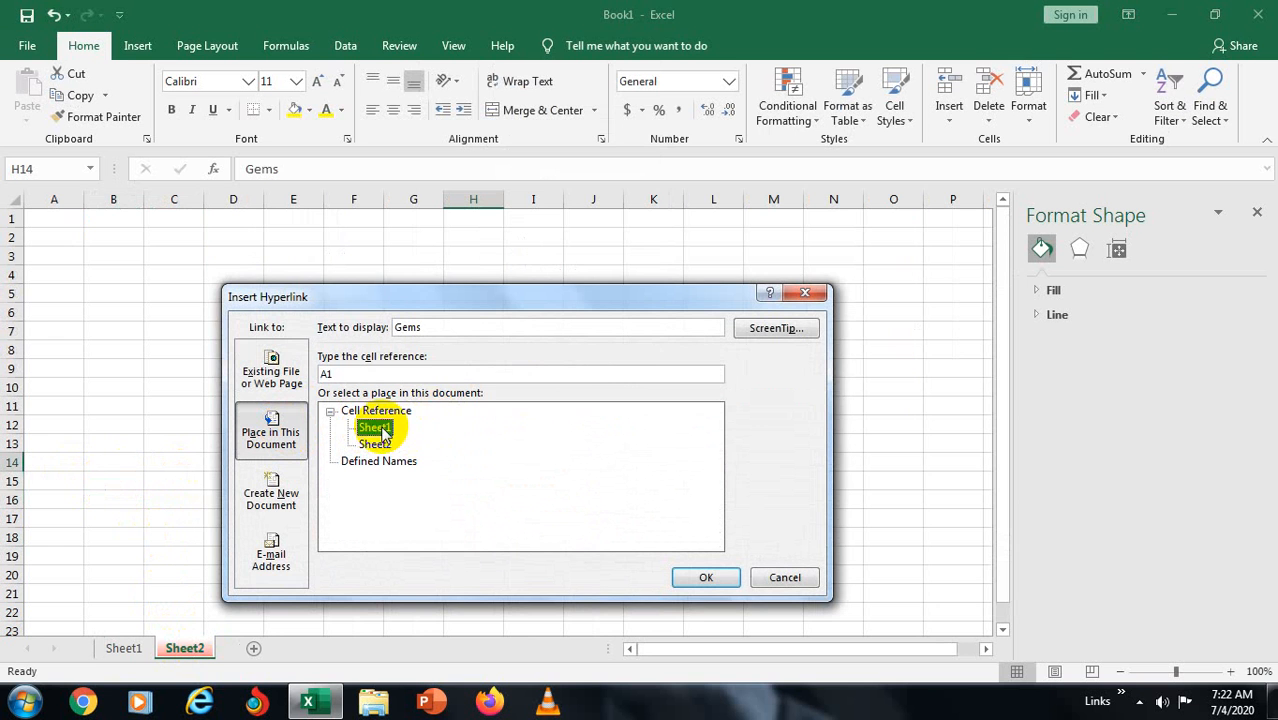
click(680, 577)
click(515, 499)
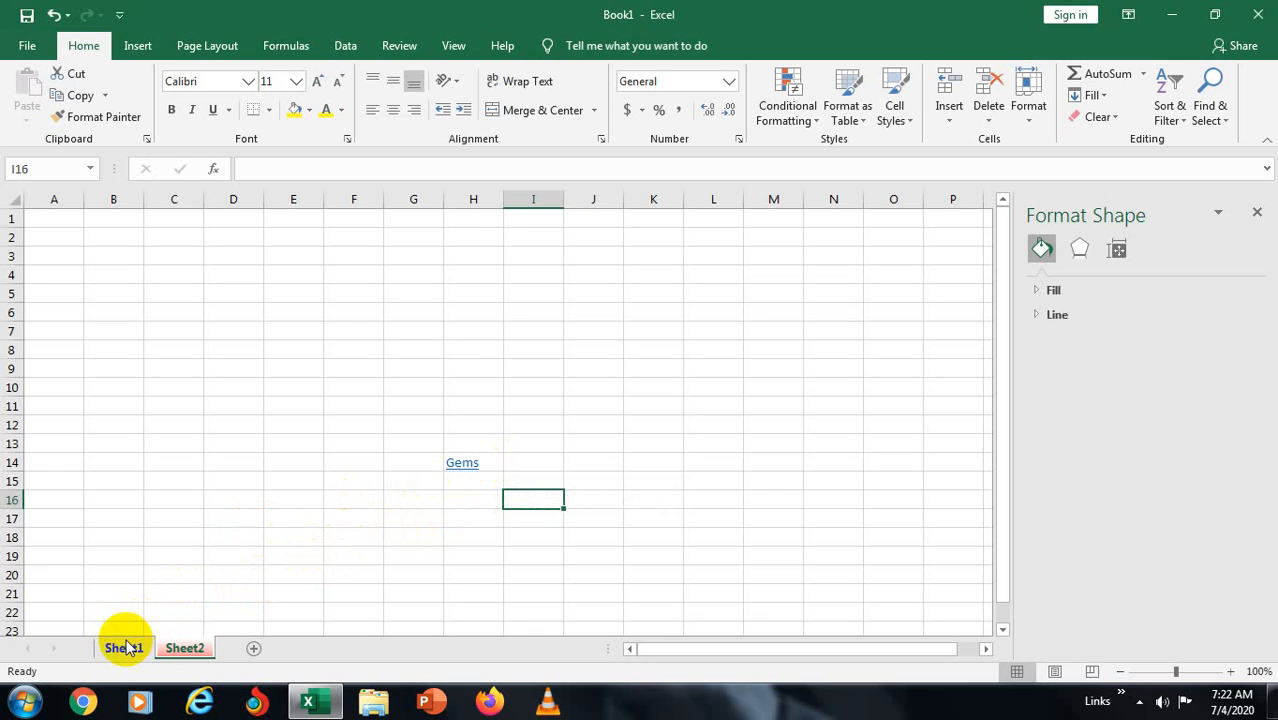
- Test the Gems hyperlink by following it to Sheet1, and return to Sheet2
click(193, 652)
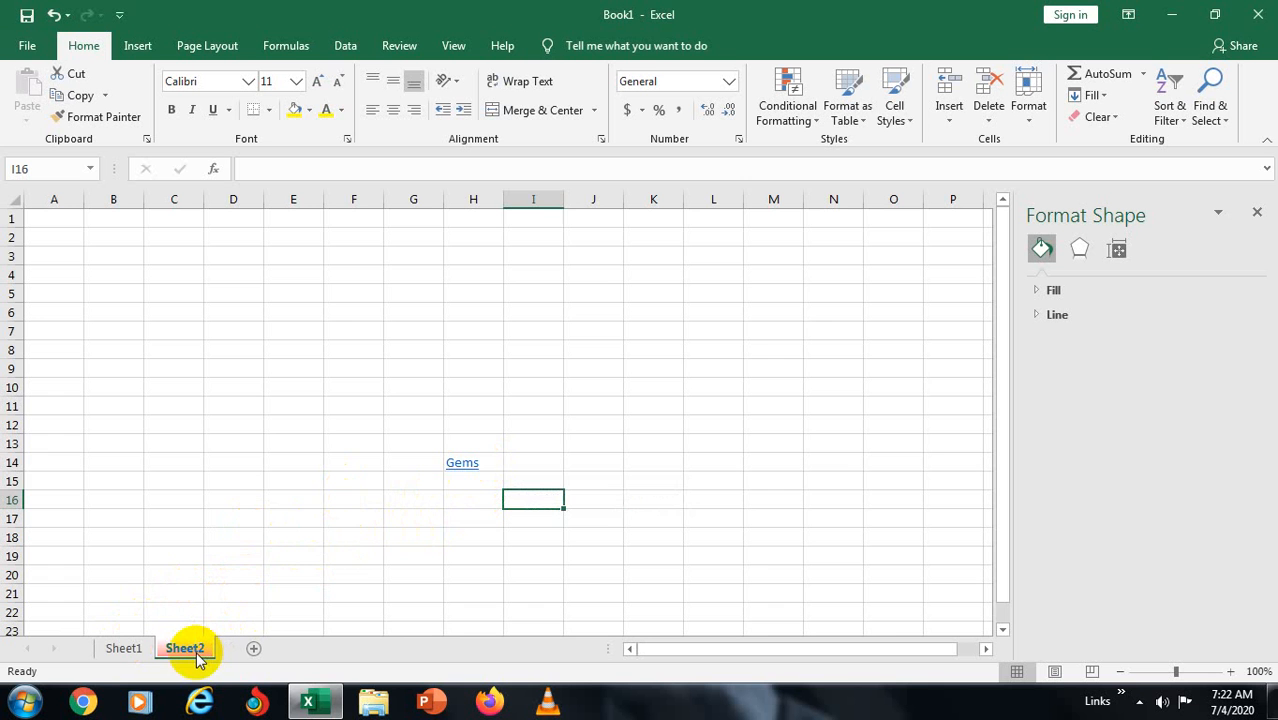
click(462, 463)
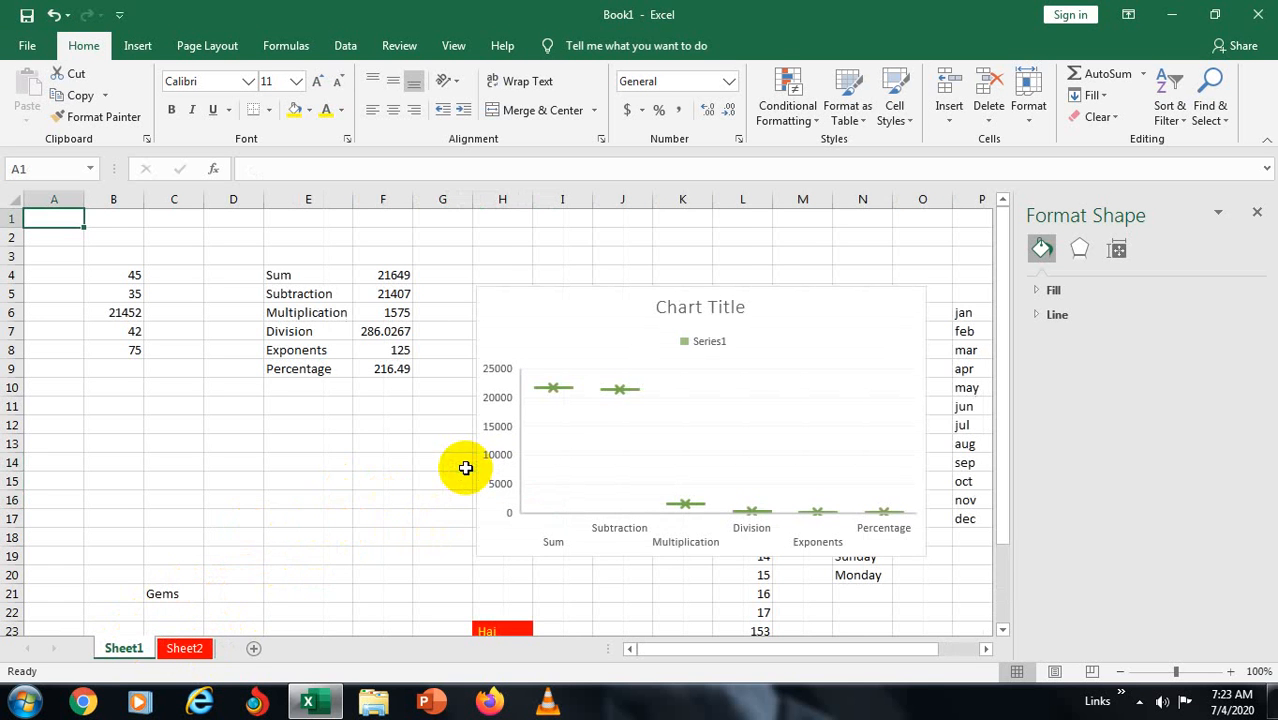
click(180, 648)
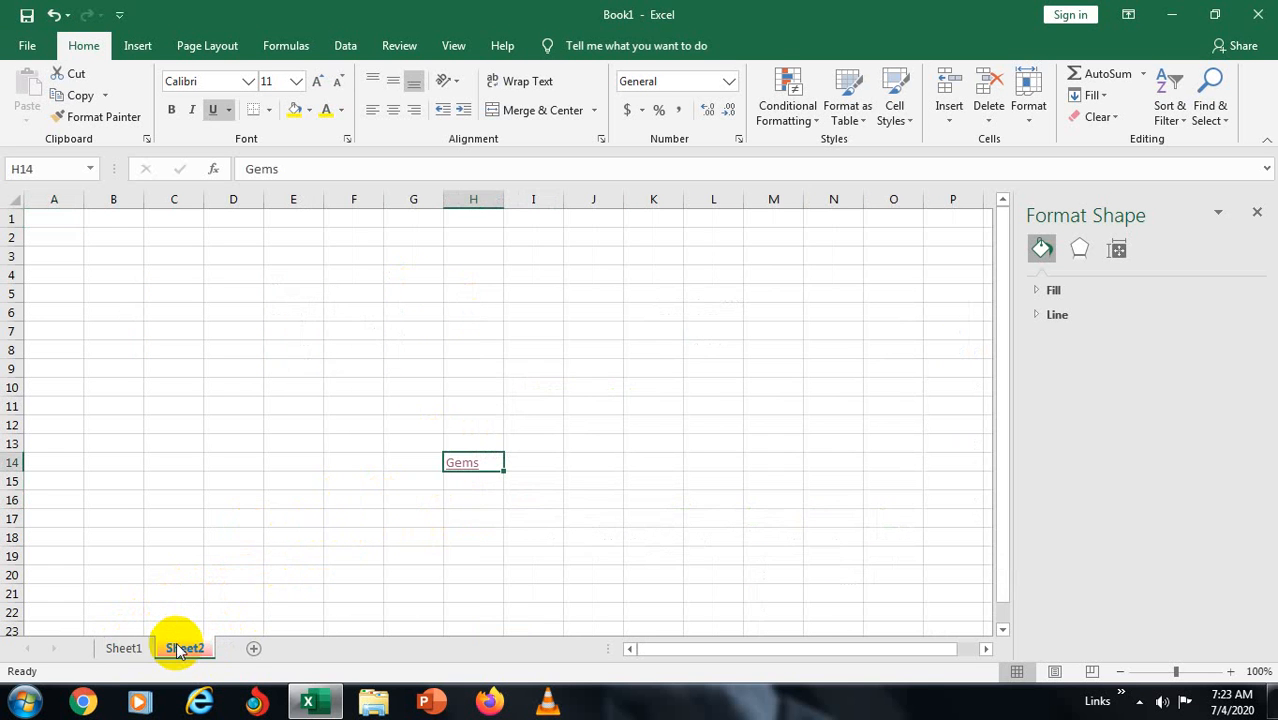